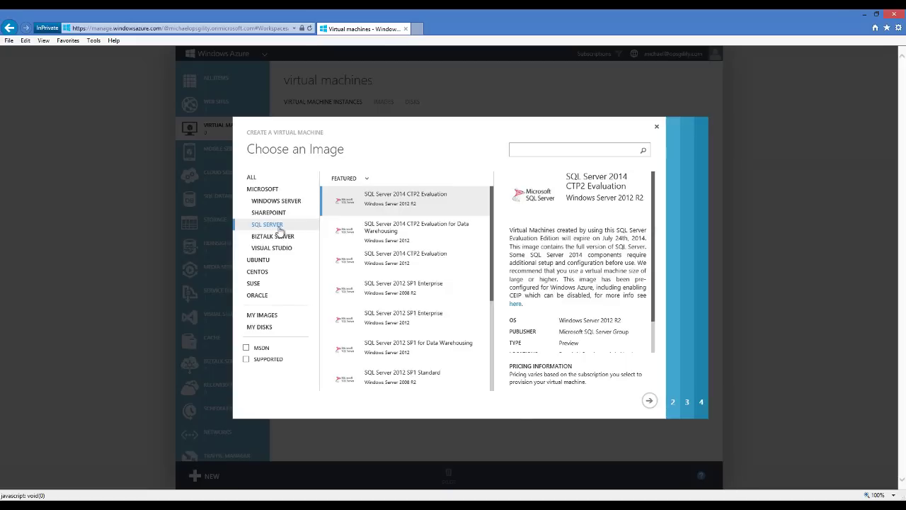
Choose the SQL Server 2012 SP1 Enterprise image and name the VM sqlvm with the admin user and password.
click(434, 324)
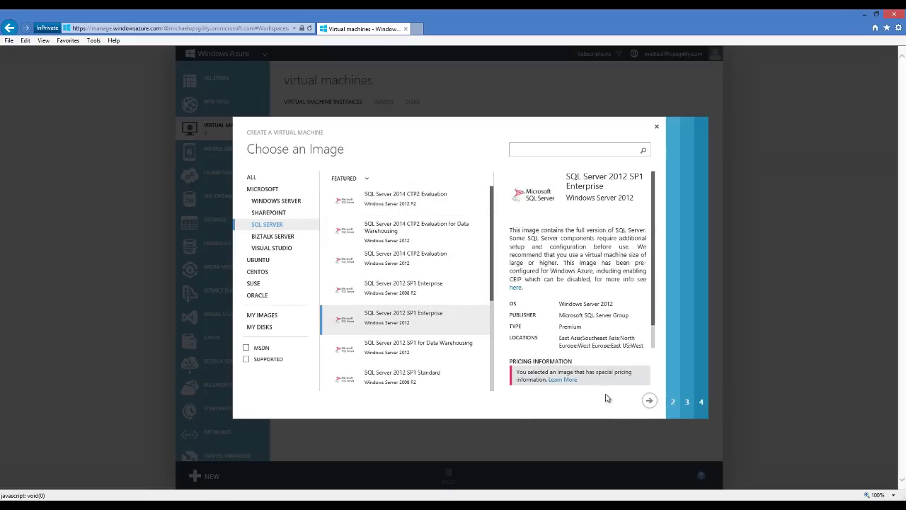
click(649, 401)
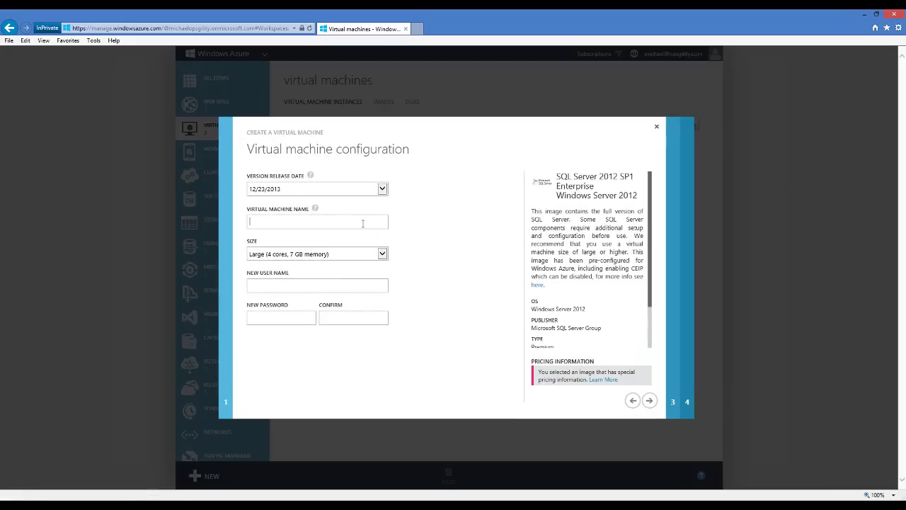
click(362, 223)
text(sqlvm)
key(Tab)
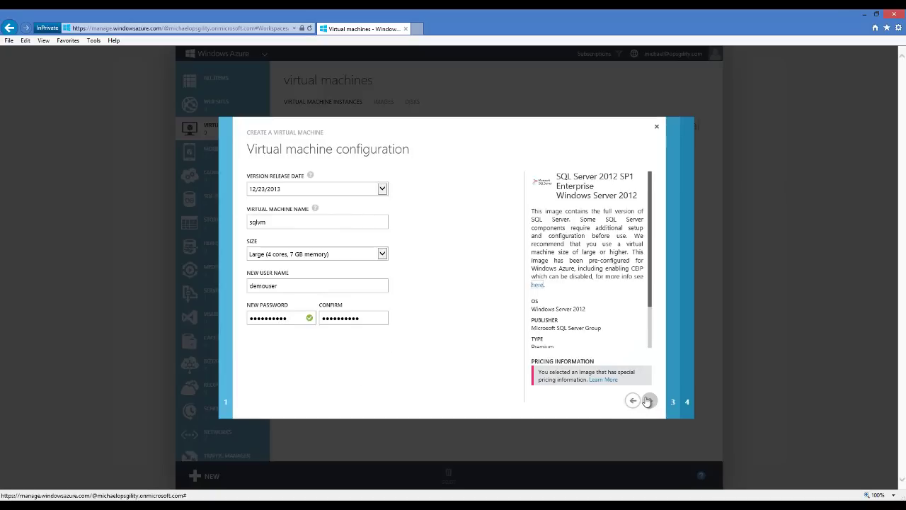
Replace the taken cloud service DNS name with sqlsvcdemo1.
click(649, 401)
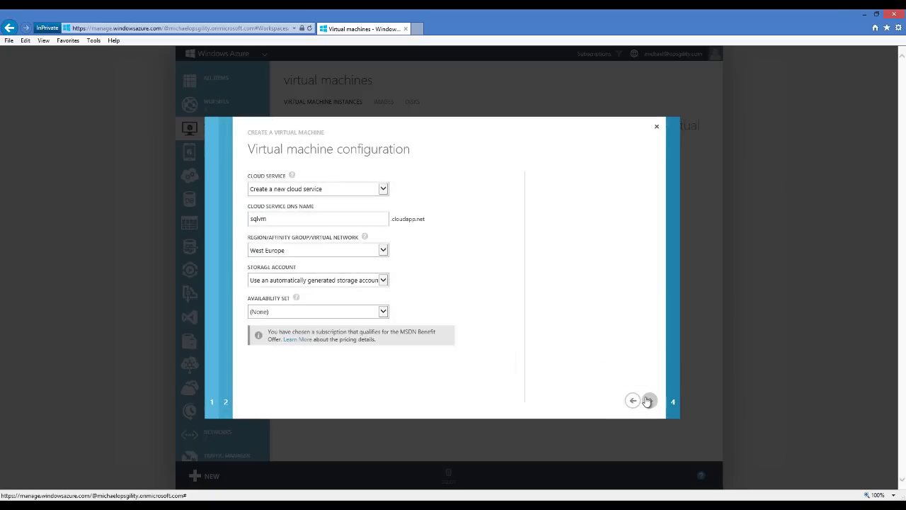
double_click(309, 220)
text(sql)
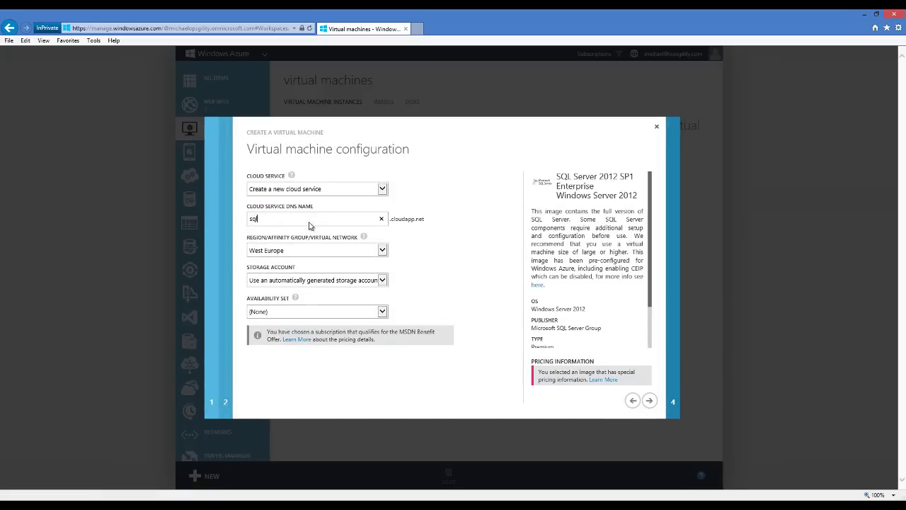
text(svcdemo1)
click(331, 252)
Pick the West US region, add an MSSQL endpoint on TCP port 1433, and create sqlvm.
click(319, 271)
click(648, 400)
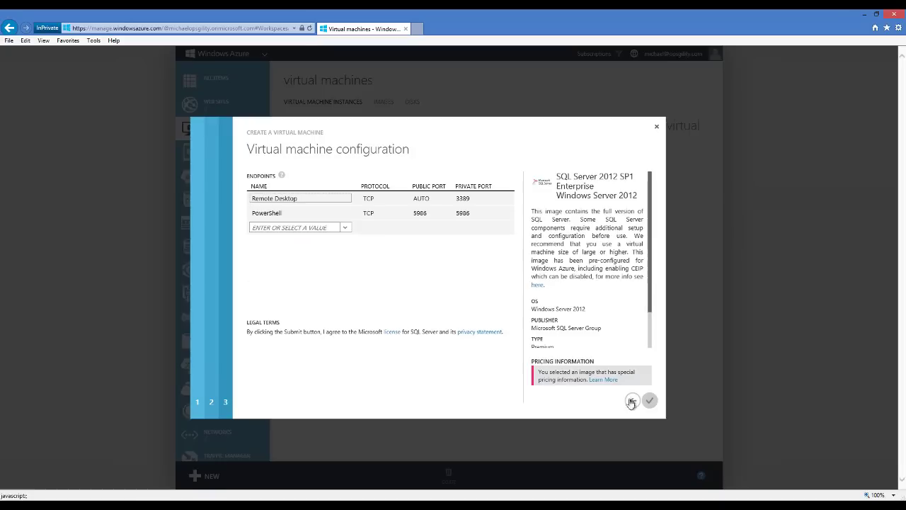
click(347, 230)
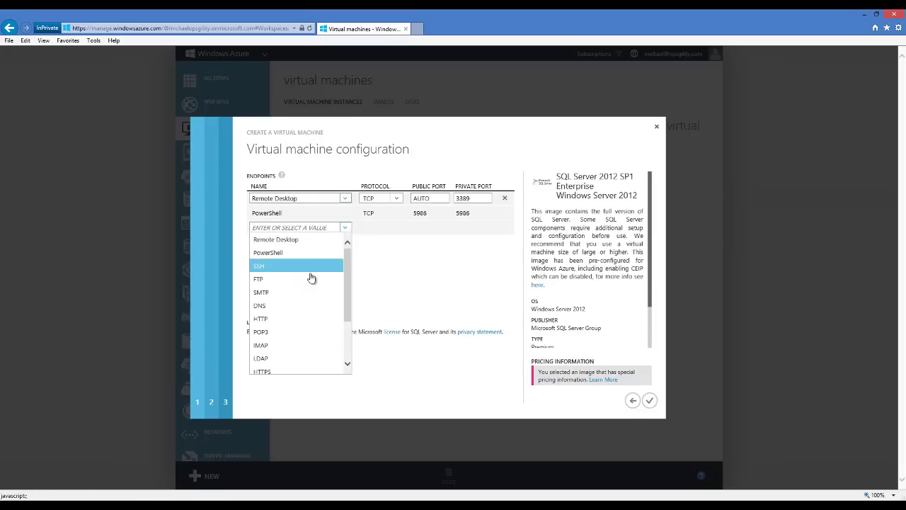
scroll(312, 295, down, 2)
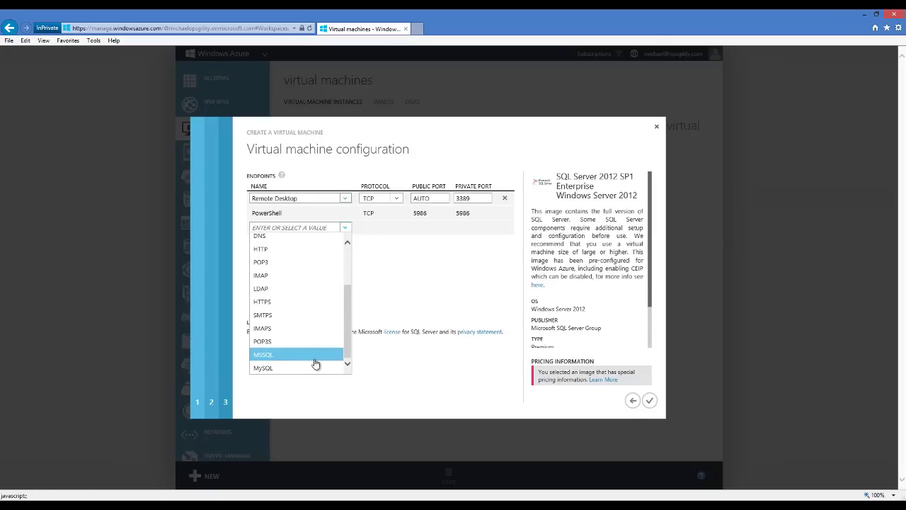
click(318, 356)
click(425, 226)
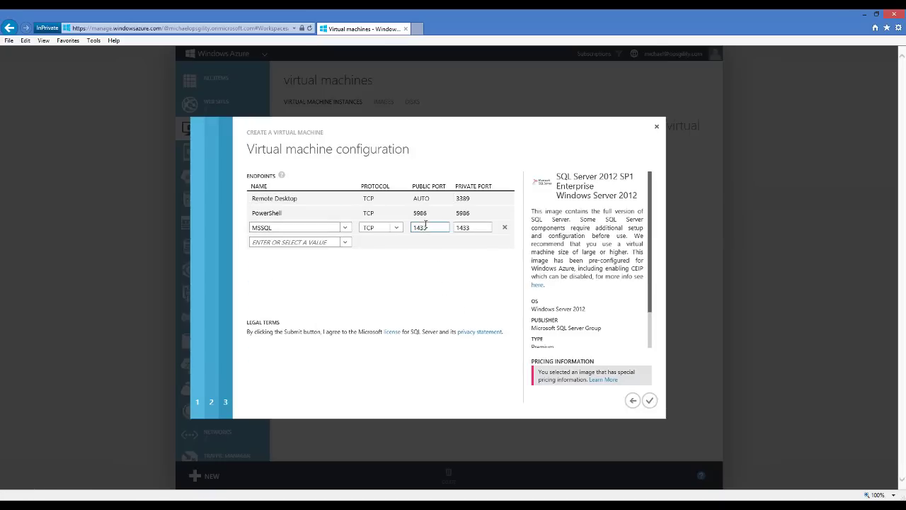
click(457, 243)
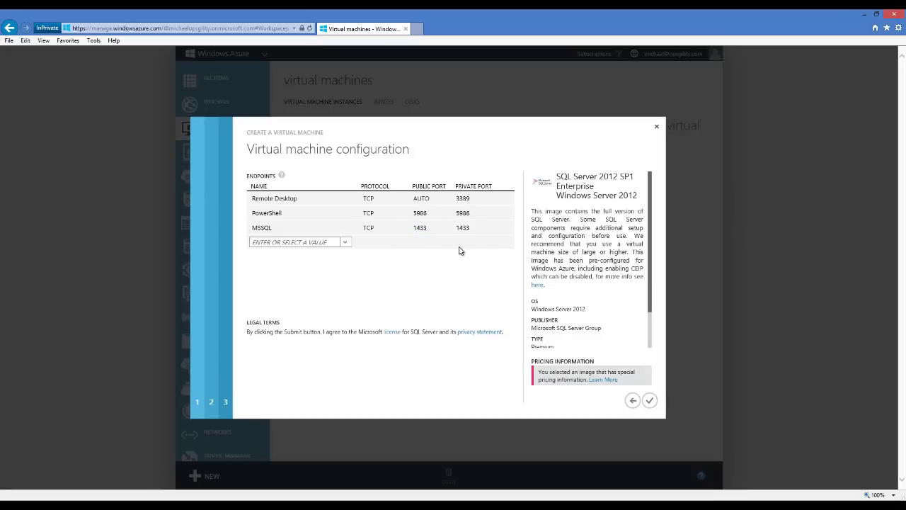
click(649, 401)
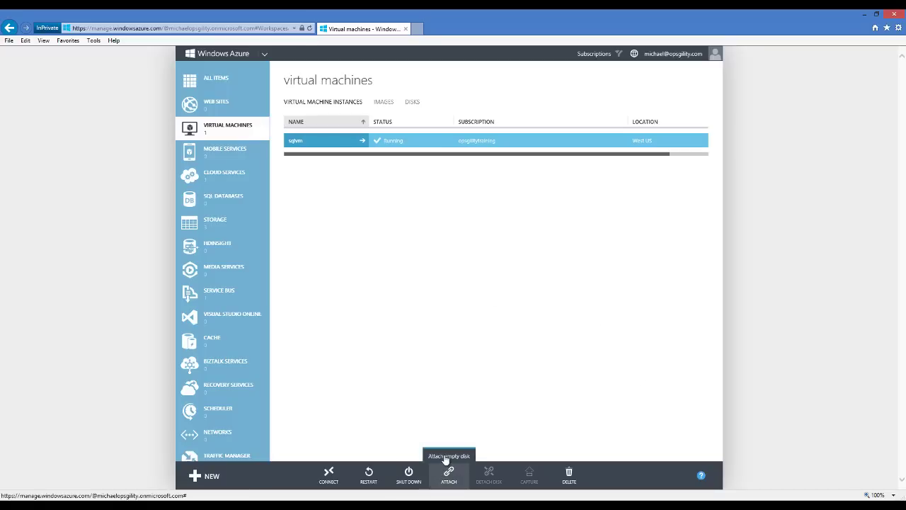
Attach an empty 250 GB disk named sqldata to sqlvm.
click(446, 458)
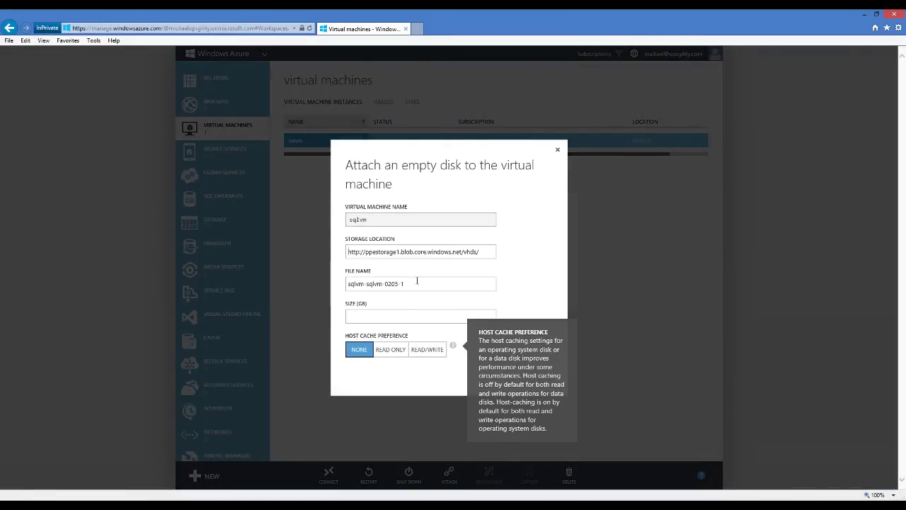
drag(424, 283, 314, 281)
text(sqldata)
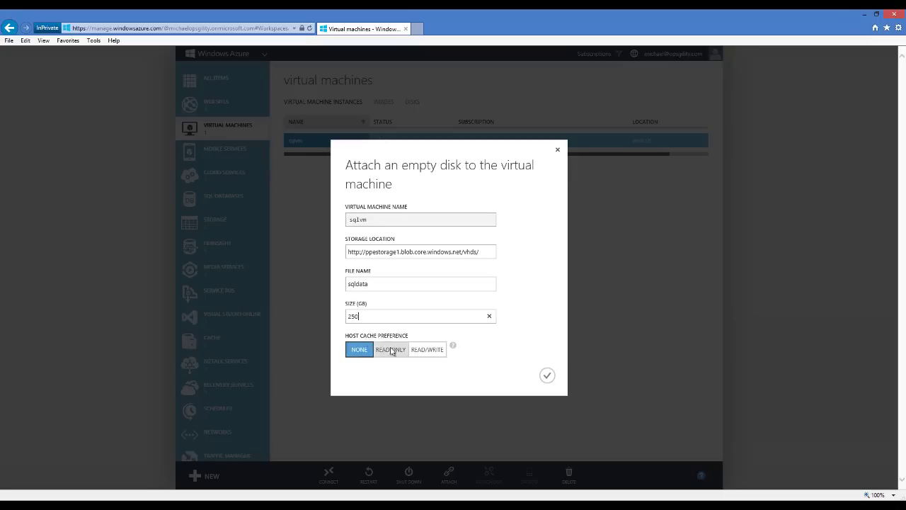
click(545, 380)
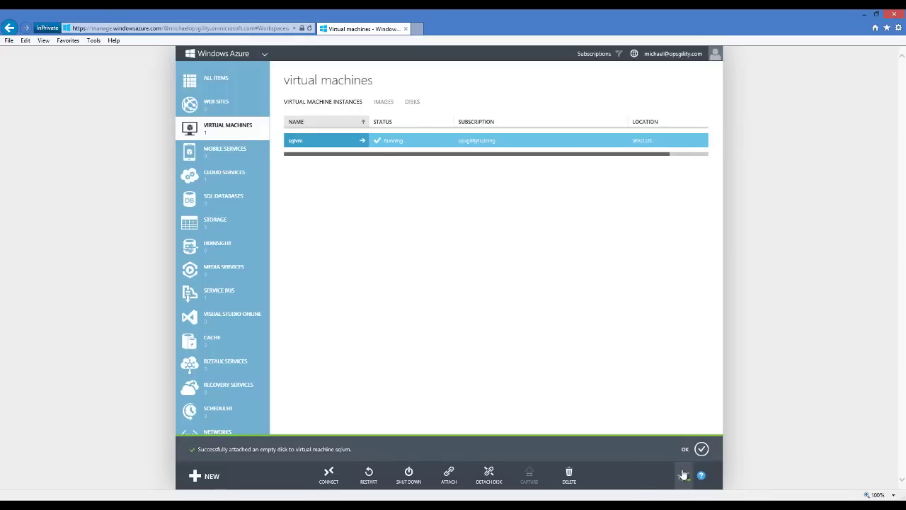
click(700, 447)
Attach a second empty 100 GB disk named sqllogs.
click(448, 472)
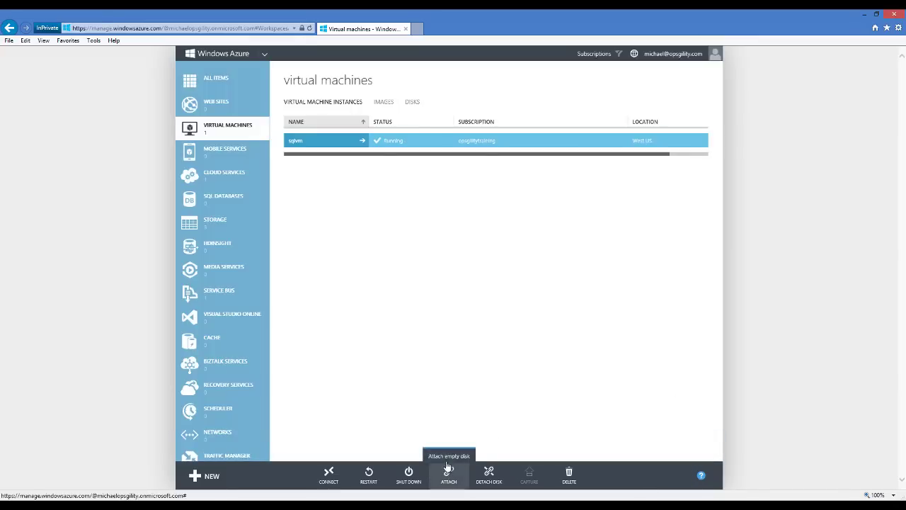
click(447, 457)
drag(404, 283, 271, 282)
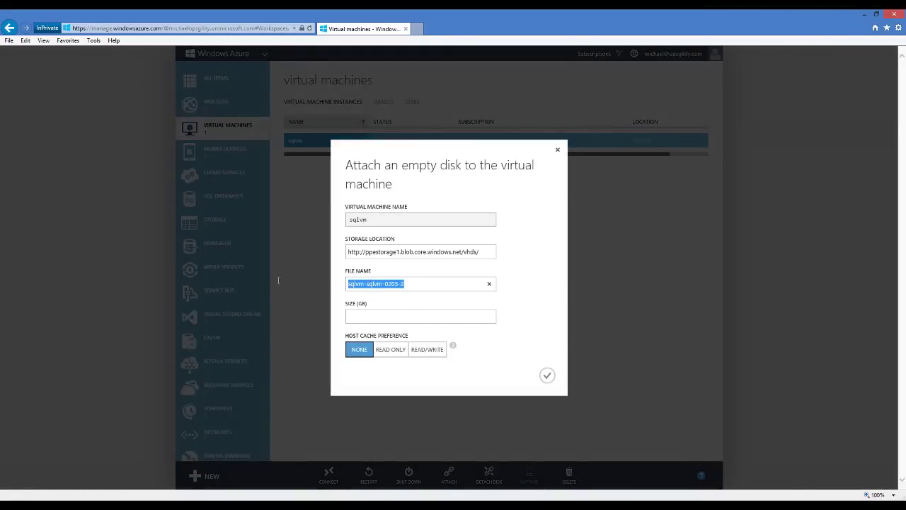
text(sqllogs)
key(Tab)
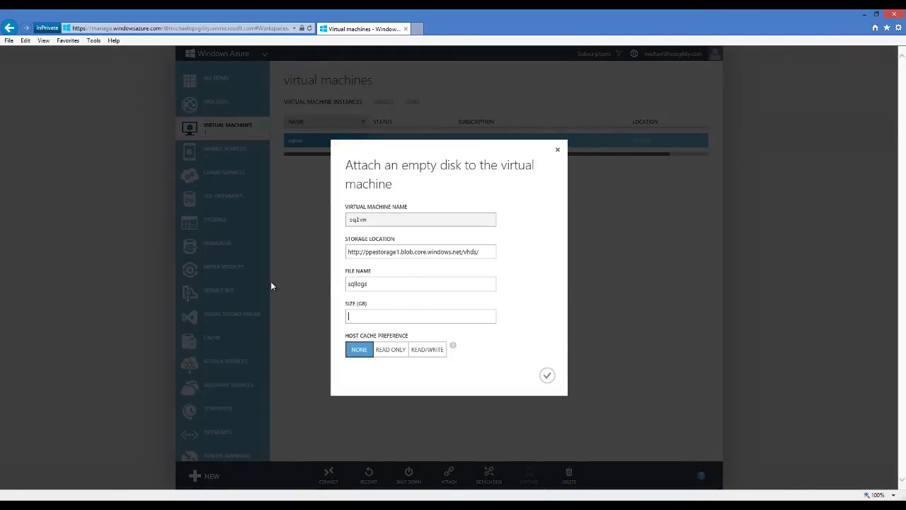
text(100)
click(546, 375)
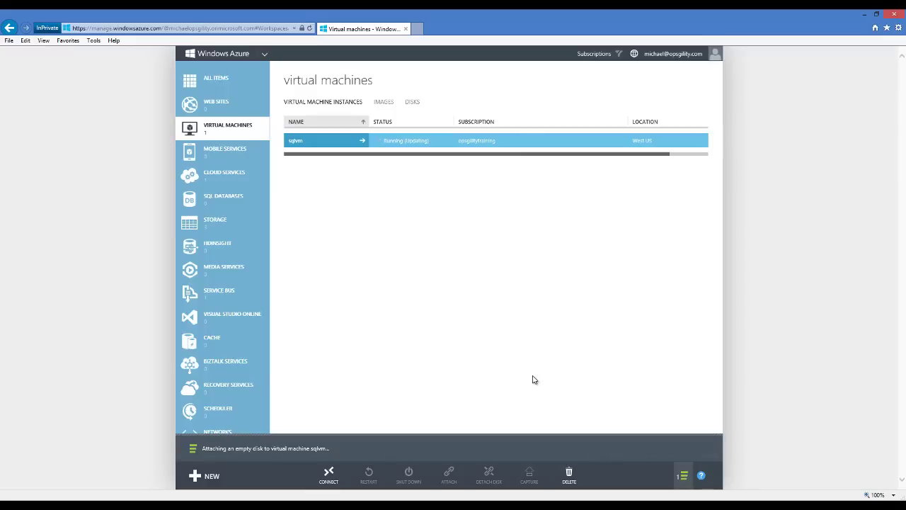
Open sqlvm's downloaded RDP file and sign in with the VM's admin account.
click(332, 479)
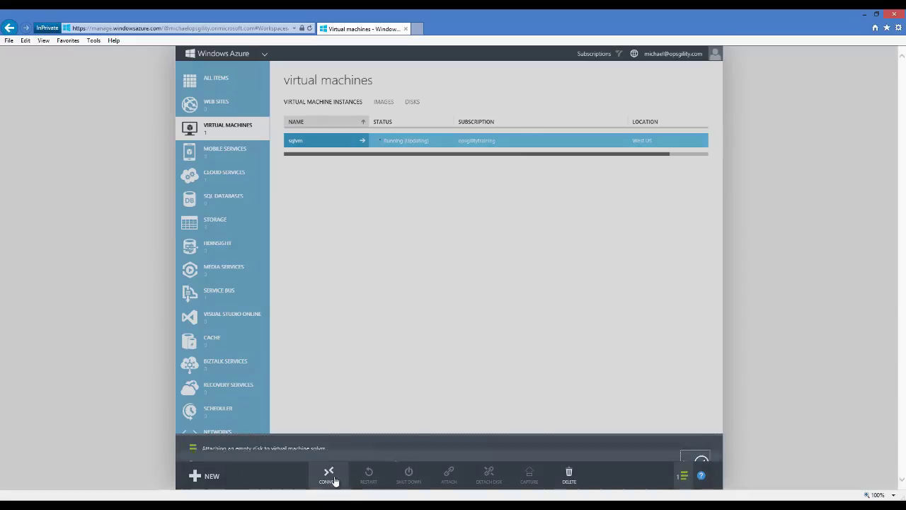
click(569, 490)
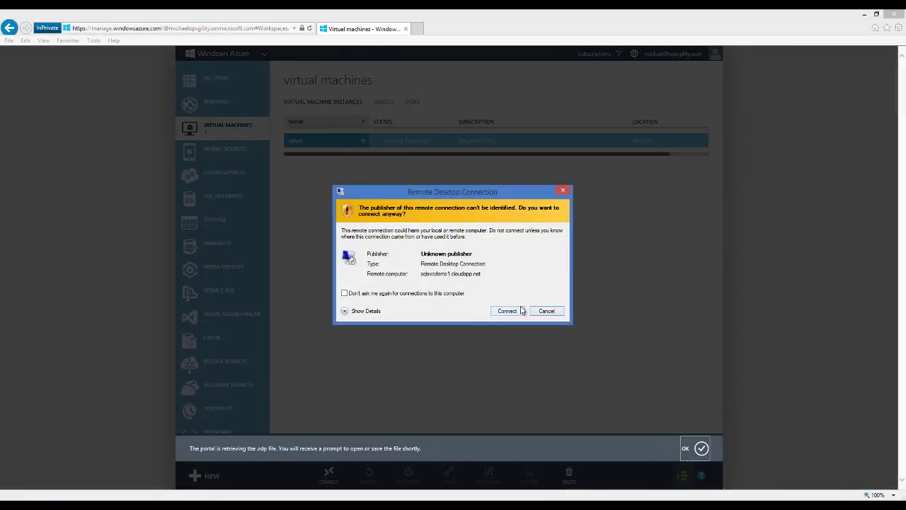
click(507, 310)
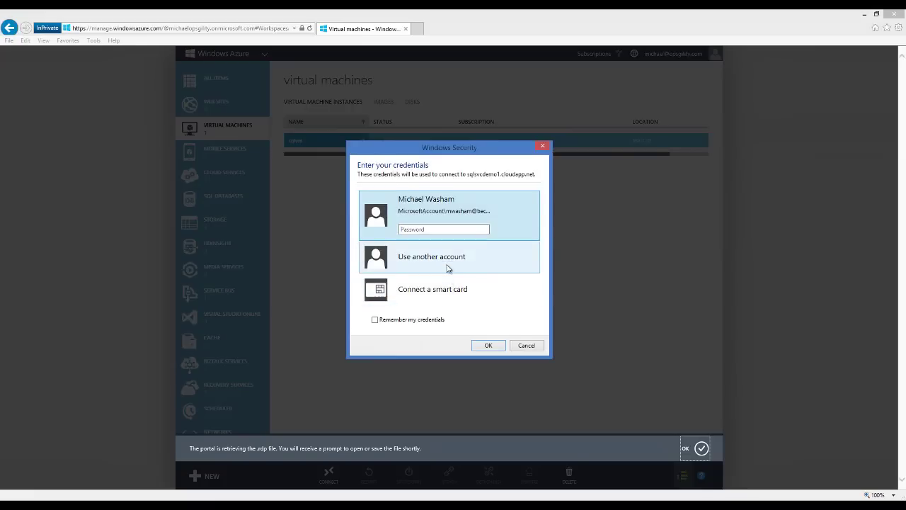
click(444, 268)
text(demouser)
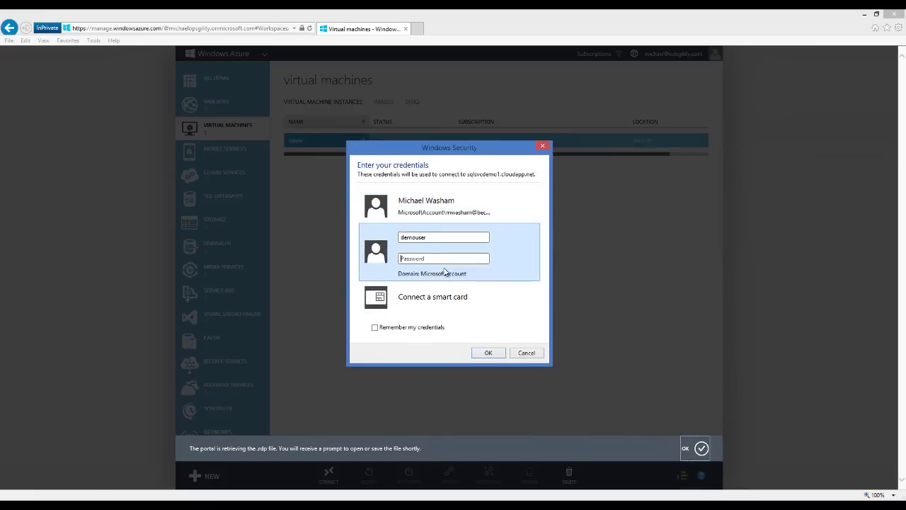
text(••••••••••)
key(Return)
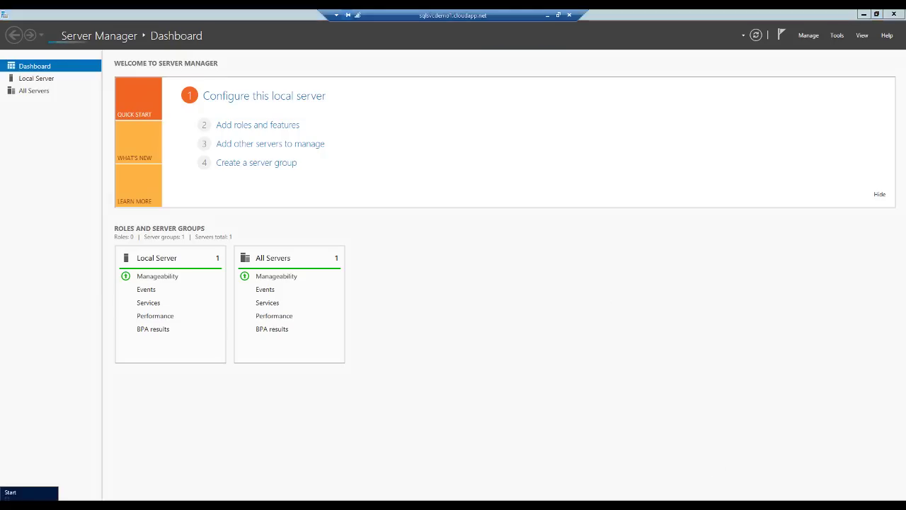
click(3, 497)
text(sql)
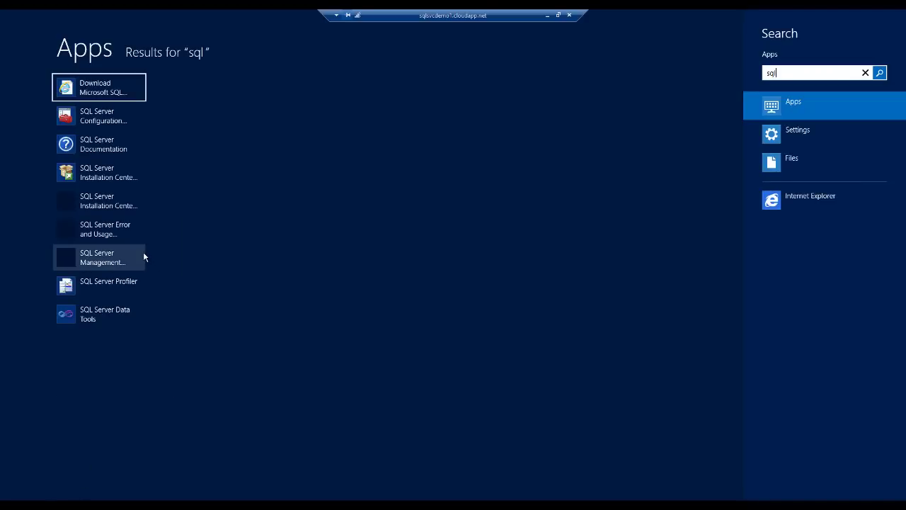
click(133, 264)
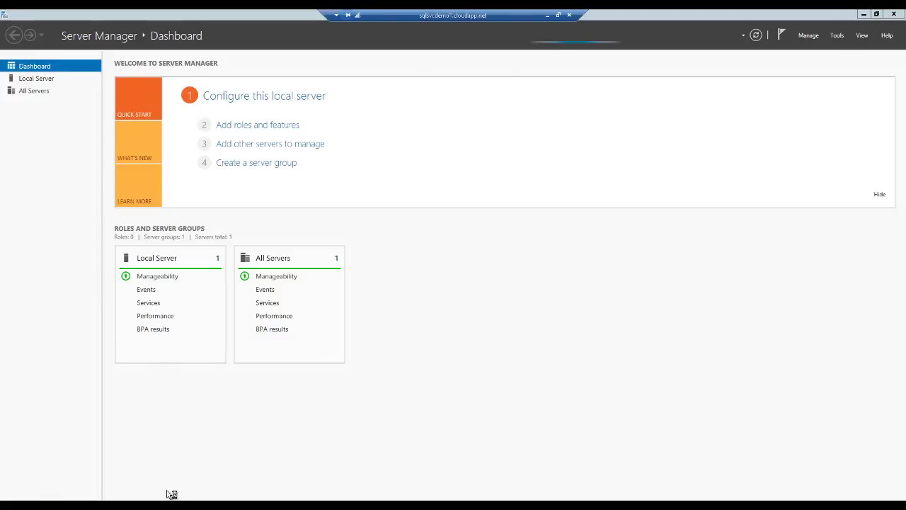
click(7, 494)
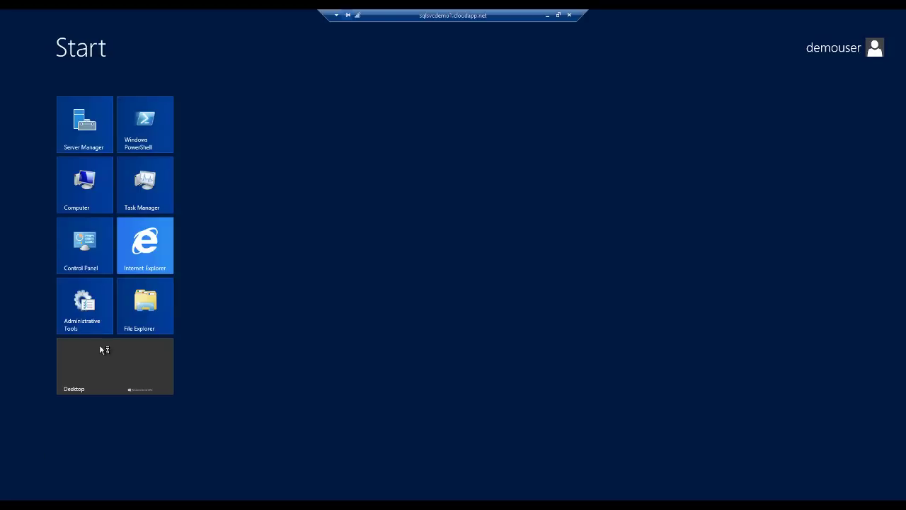
click(105, 350)
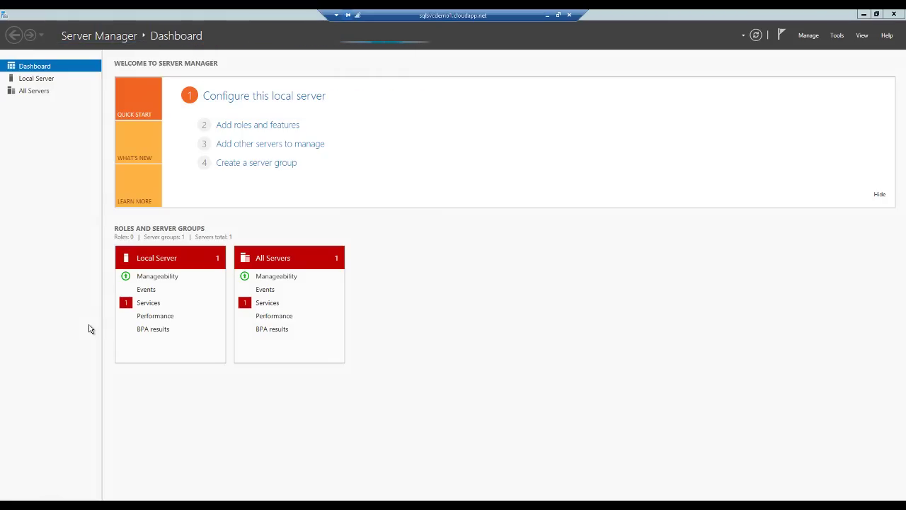
double_click(302, 183)
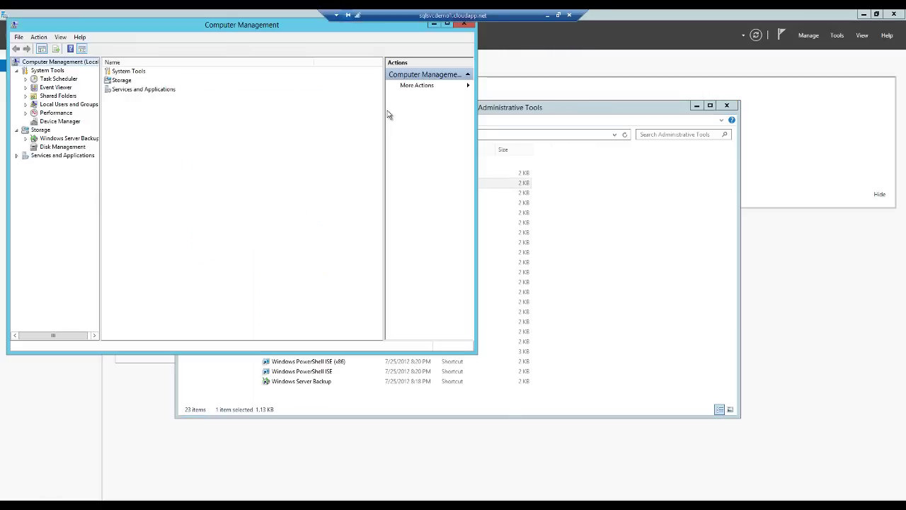
Initialize the new disks and create a full-size volume labelled data on the 250 GB disk.
click(71, 147)
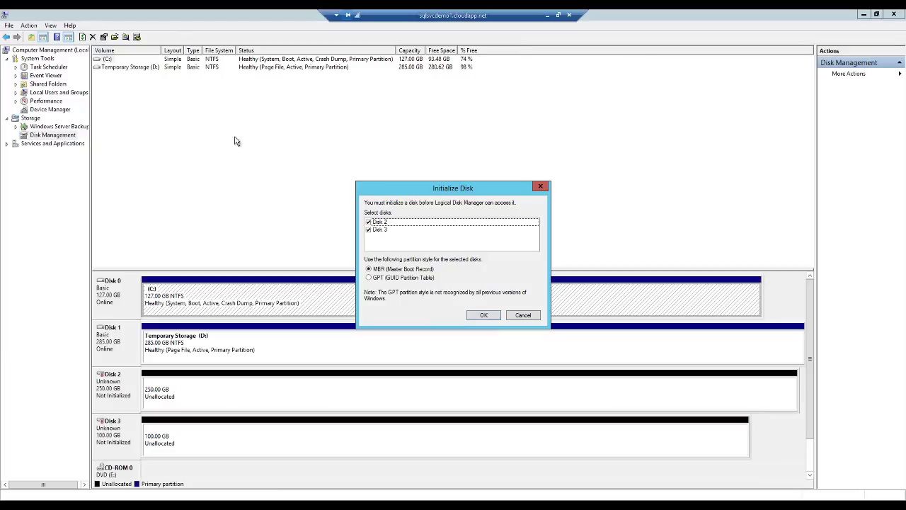
double_click(179, 28)
click(484, 315)
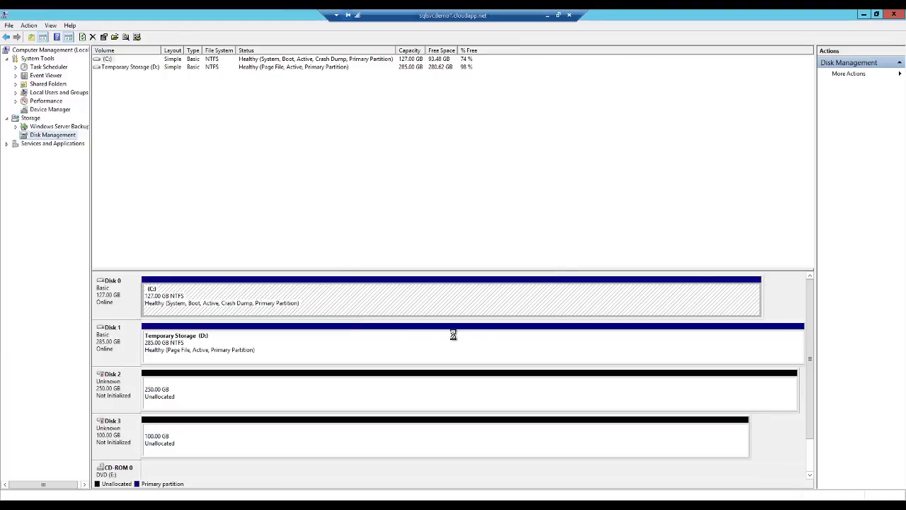
right_click(244, 391)
click(256, 397)
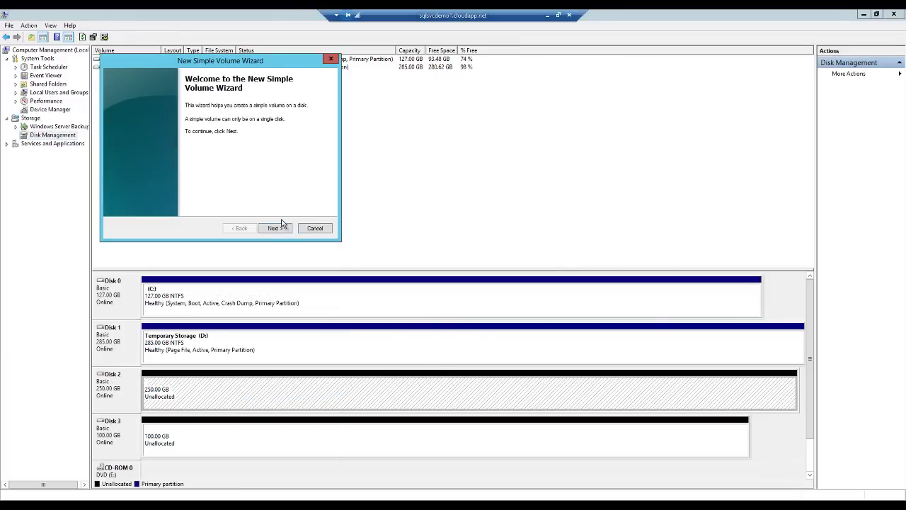
click(275, 228)
click(275, 228)
click(275, 228)
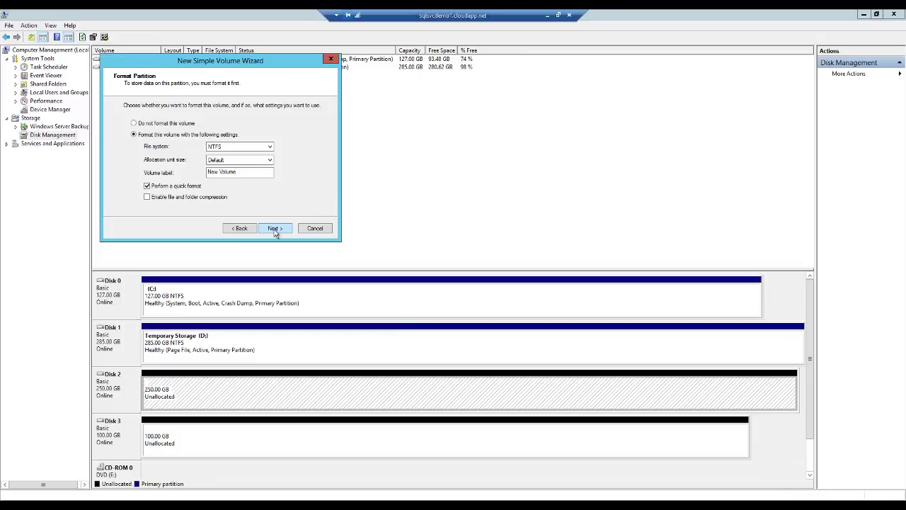
drag(259, 172, 183, 200)
text(d)
click(276, 228)
click(276, 228)
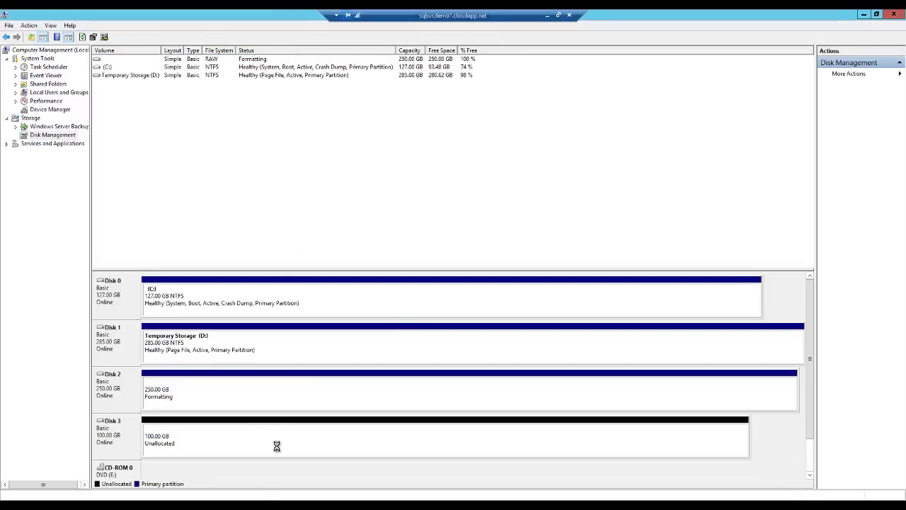
Create a full-size volume labelled log (G:) on the 100 GB Disk 3.
right_click(268, 446)
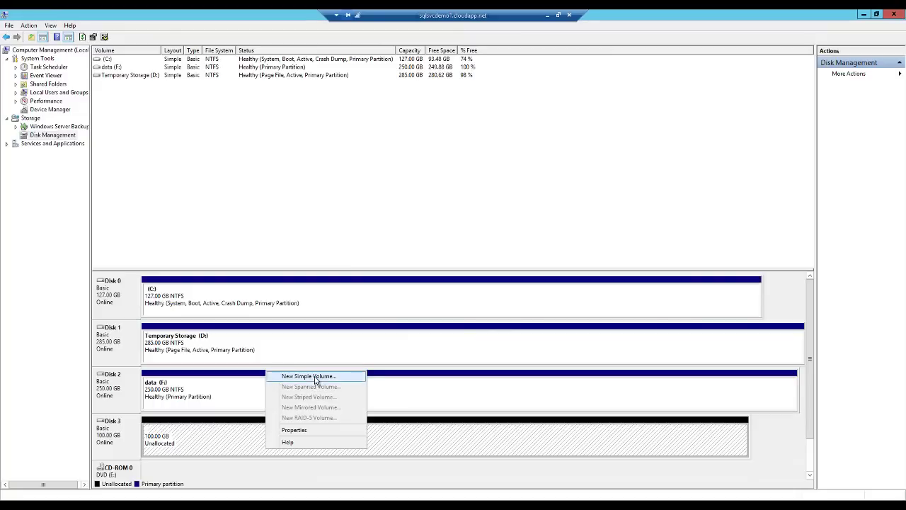
click(316, 381)
click(276, 228)
click(277, 228)
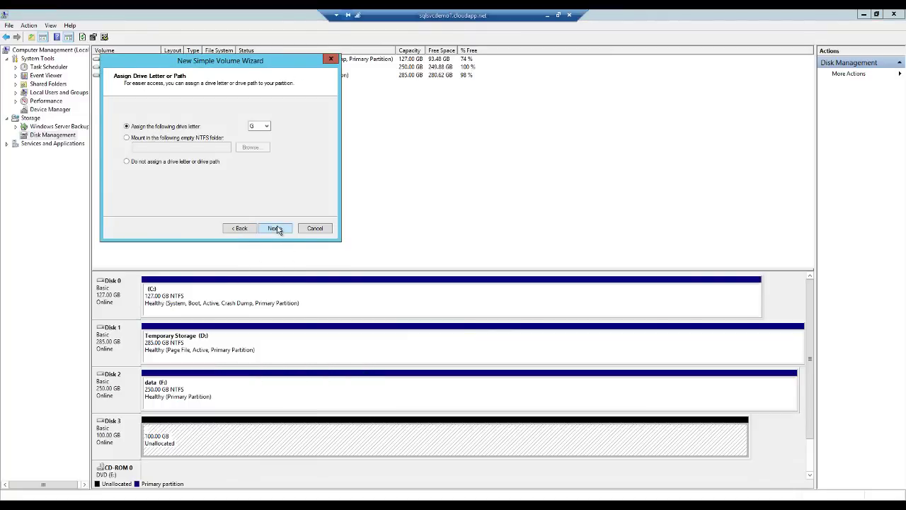
click(277, 228)
drag(251, 173, 120, 160)
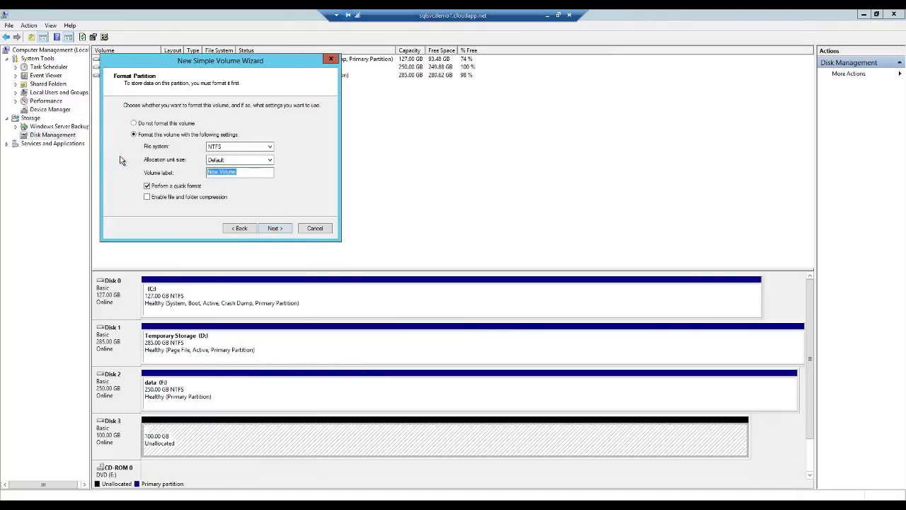
text(log)
click(275, 227)
click(273, 228)
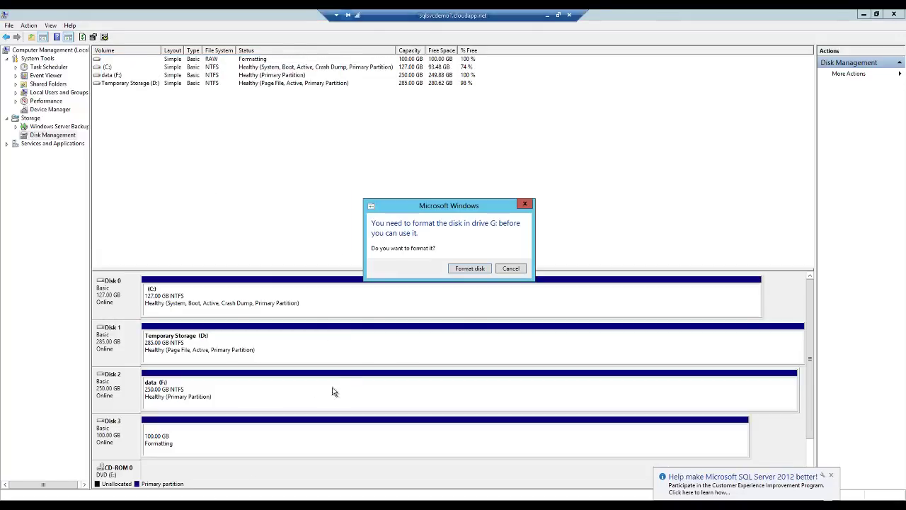
click(527, 268)
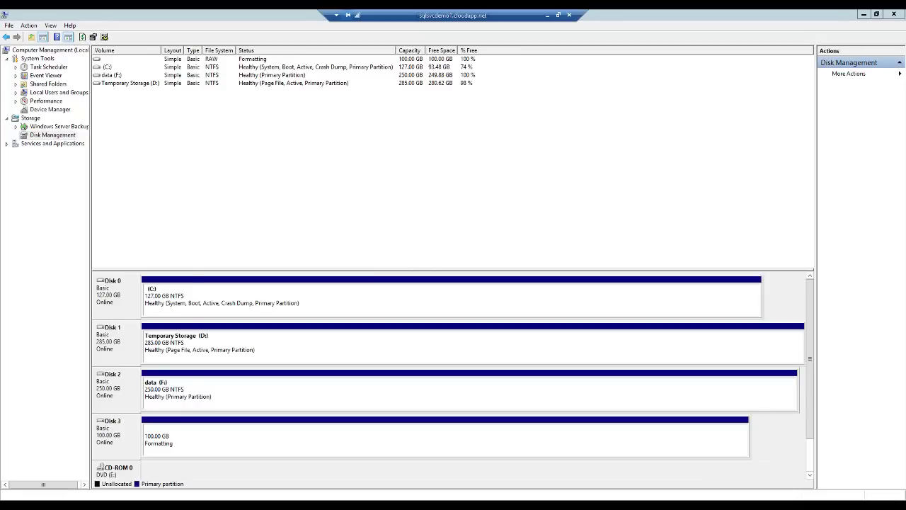
Open the Temporary Storage (D:) drive in File Explorer, then minimize the remote session.
key(super+e)
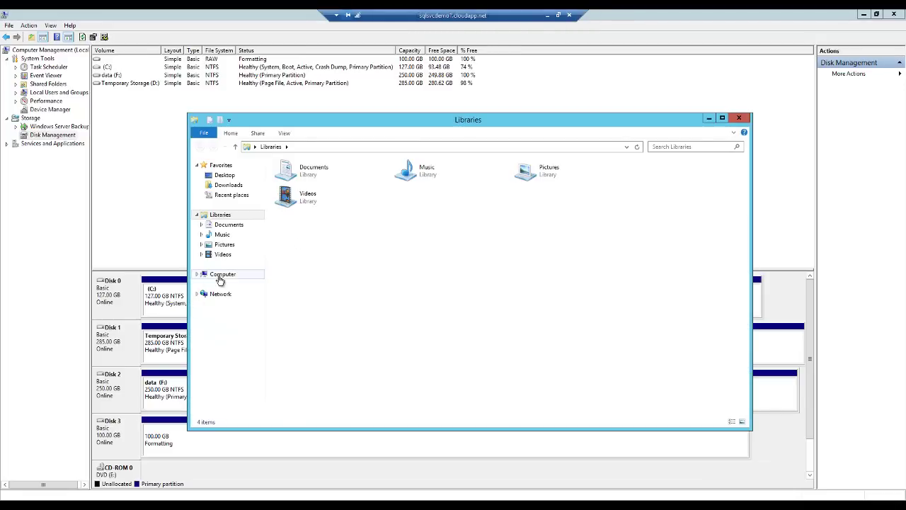
click(220, 276)
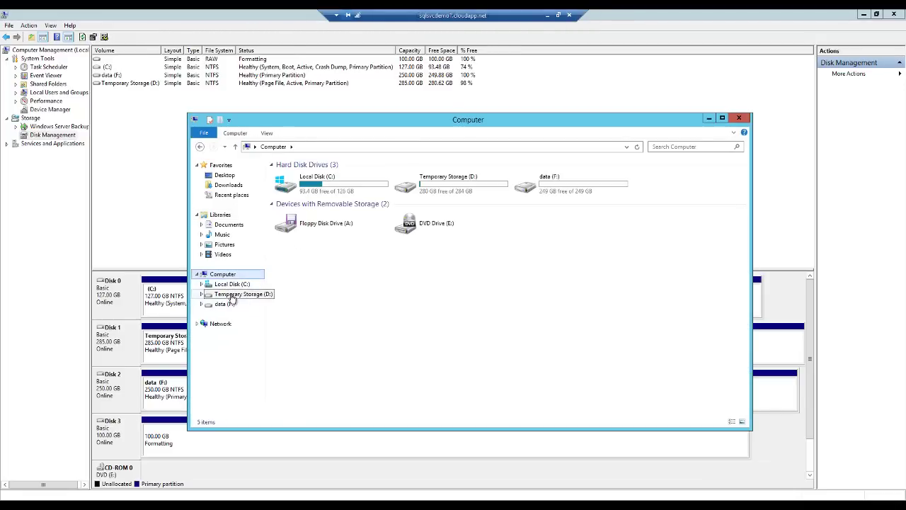
click(233, 294)
click(547, 15)
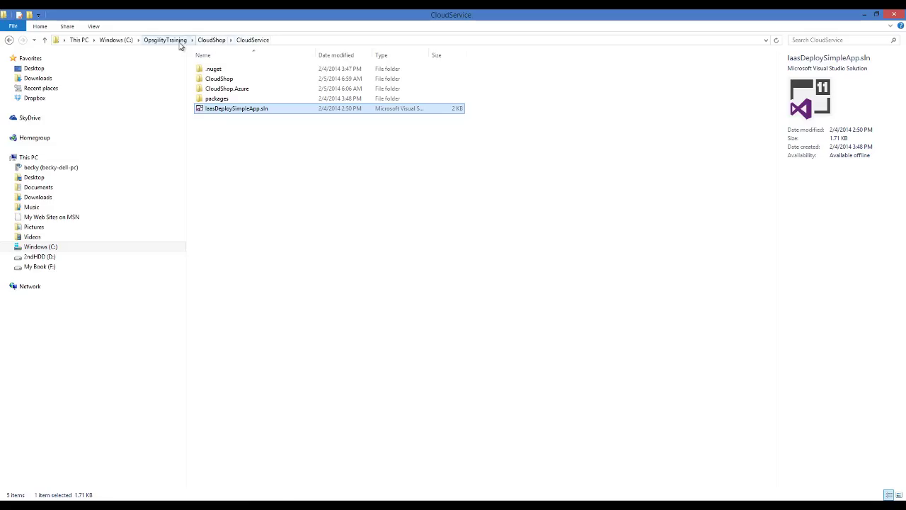
Go to OpsgilityTraining\AdventureWorksDB and select AdventureWorks2012_Data.zip.
click(177, 40)
double_click(212, 71)
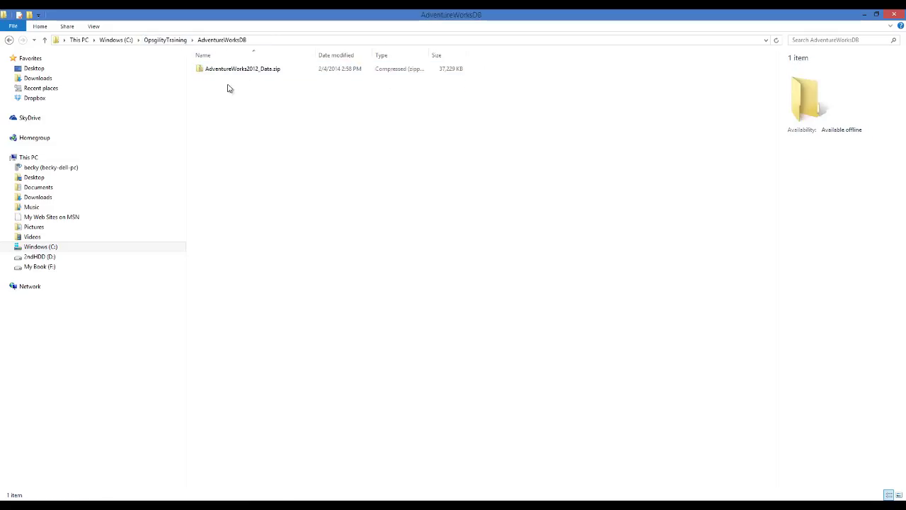
click(261, 70)
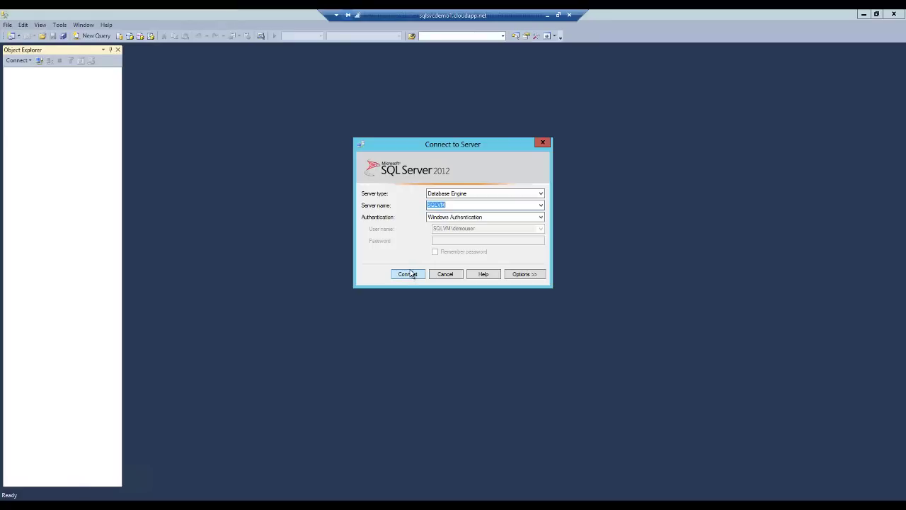
Connect to SQLVM with Windows Authentication and show its Server Properties Database Settings.
click(407, 274)
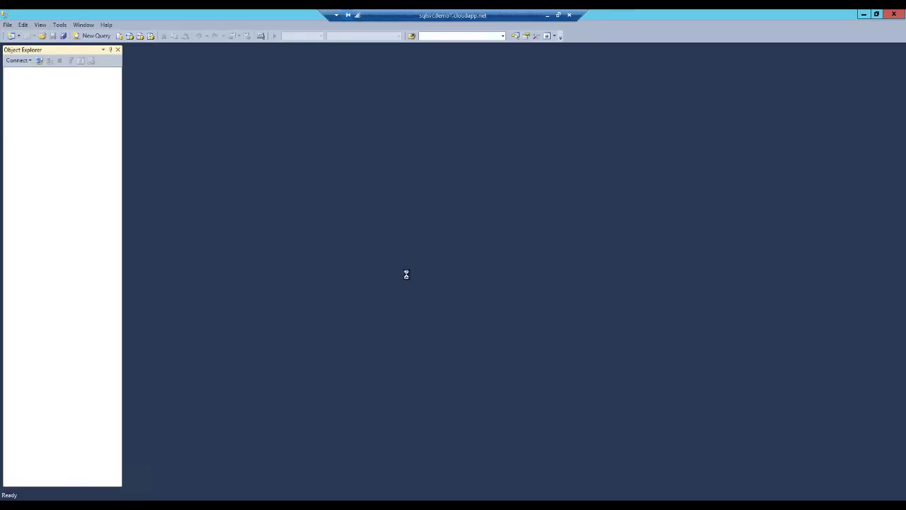
right_click(82, 75)
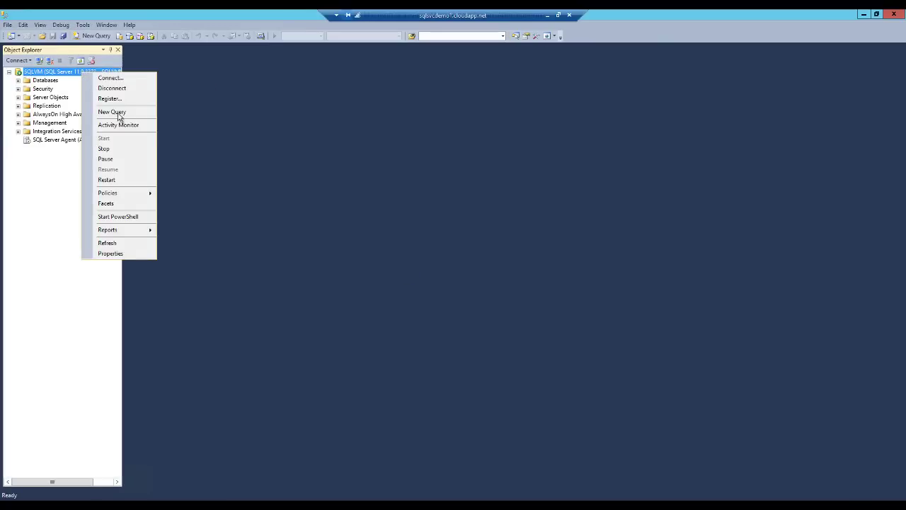
click(126, 252)
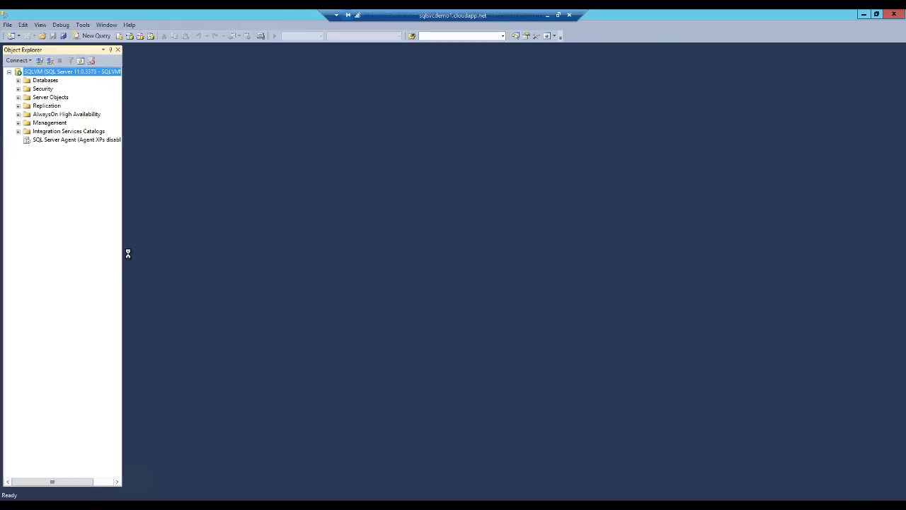
click(322, 171)
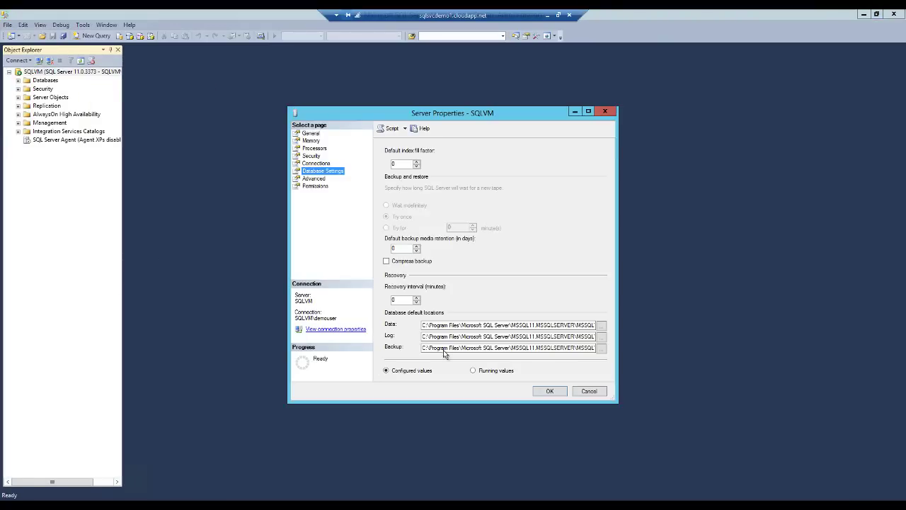
Set the default data location to F:\ and the log and backup locations to G:\.
triple_click(488, 325)
key(BackSpace)
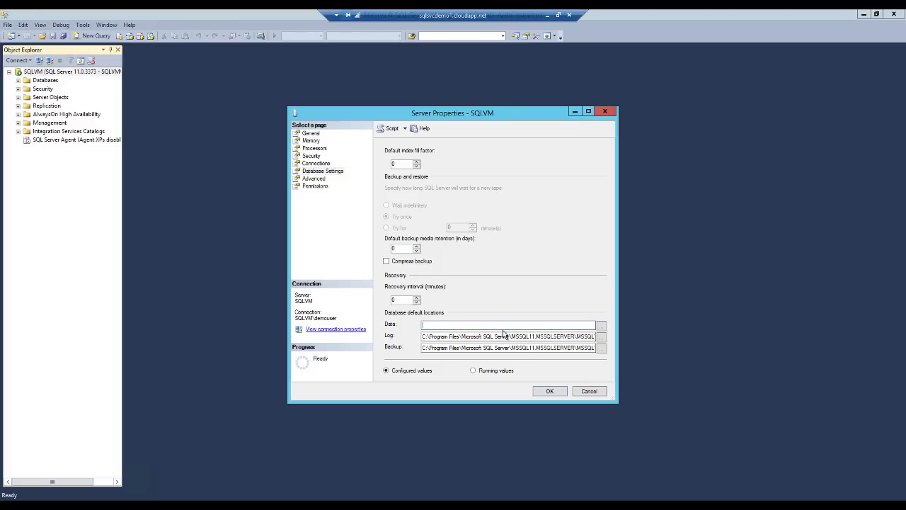
text(F:\)
triple_click(504, 335)
key(BackSpace)
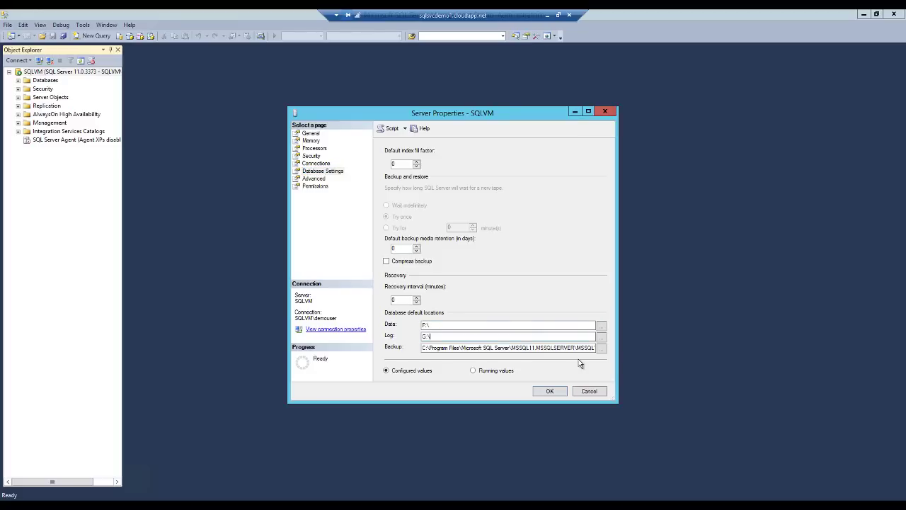
key(Tab)
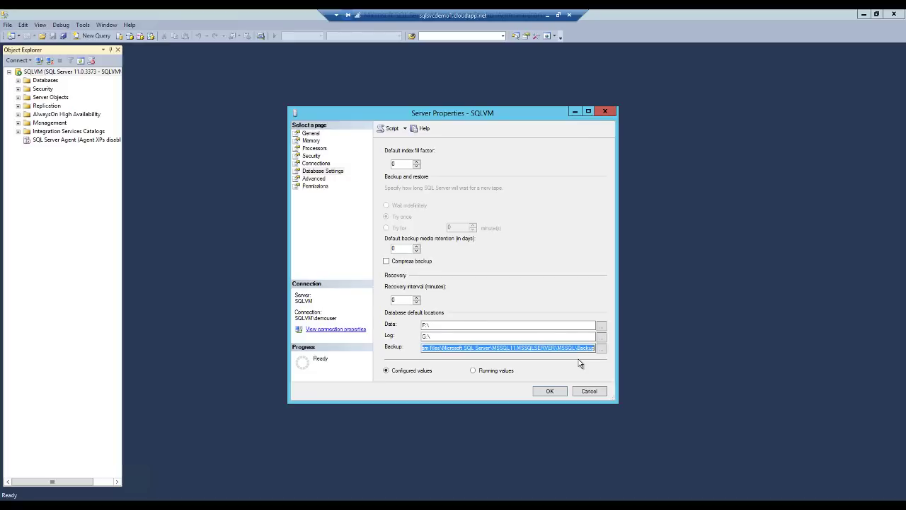
text(G:\)
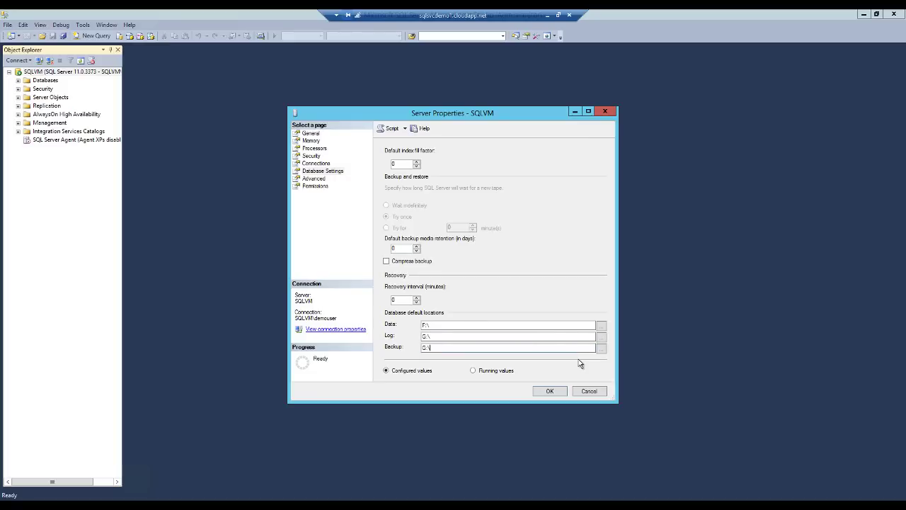
Enable SQL Server and Windows Authentication mode, save, and restart the SQLVM service.
click(312, 155)
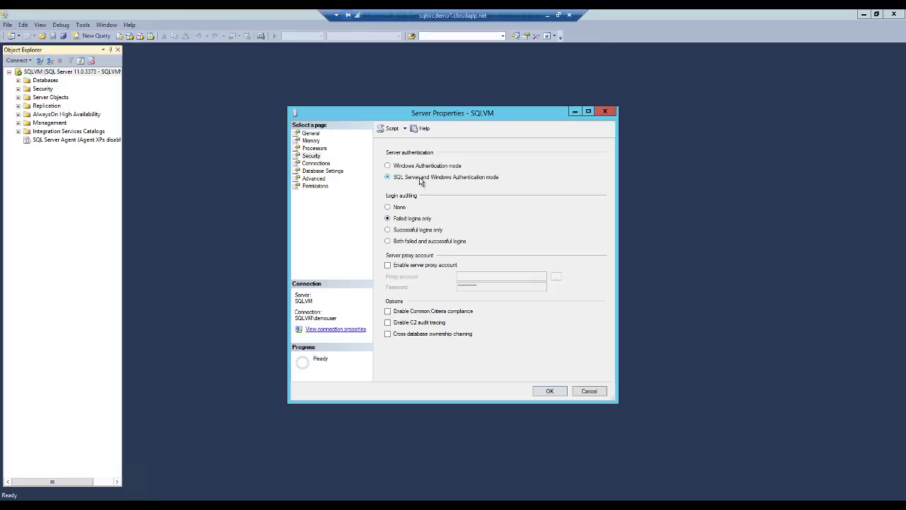
click(550, 391)
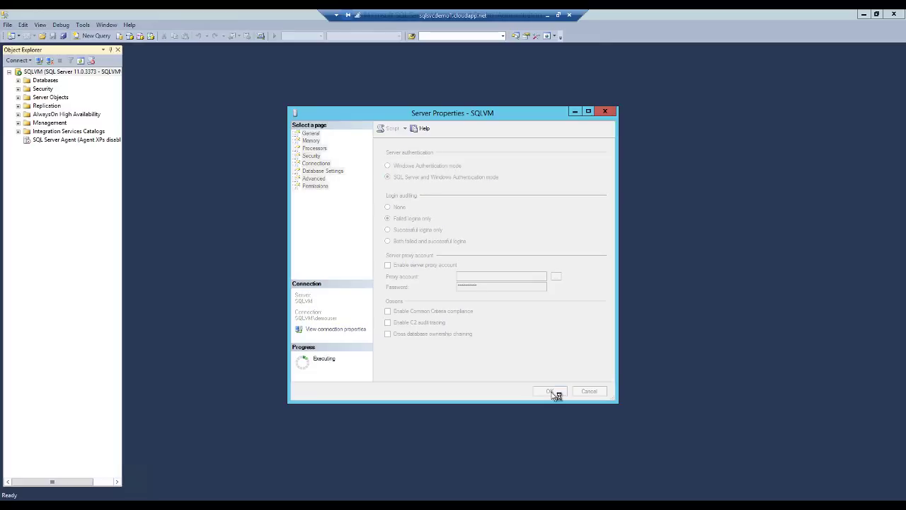
click(566, 275)
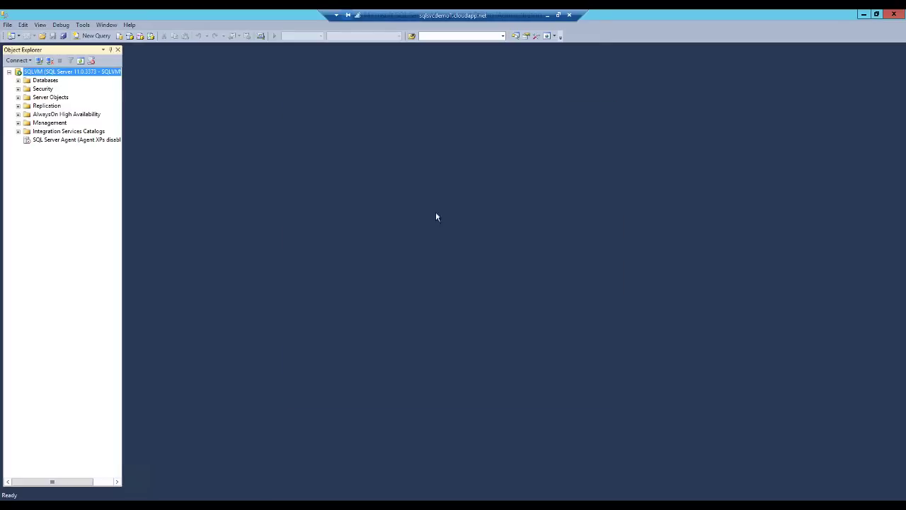
right_click(98, 78)
click(126, 183)
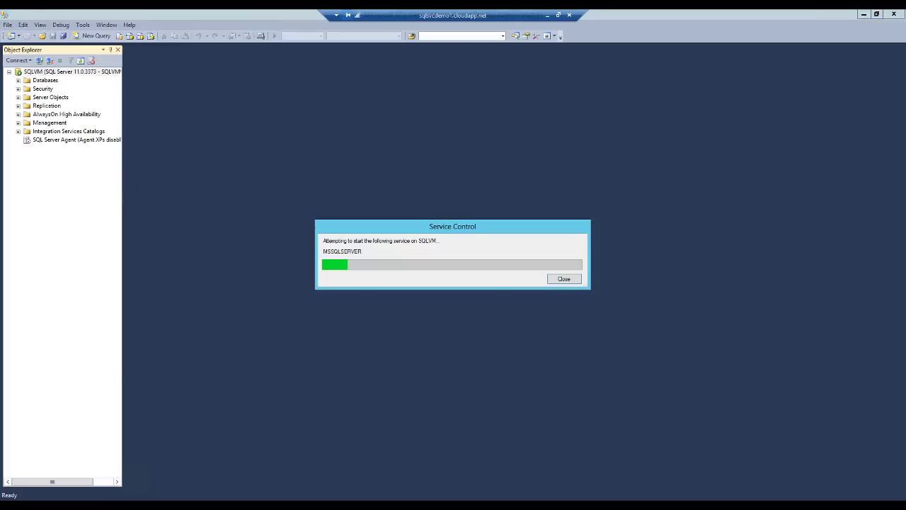
double_click(43, 88)
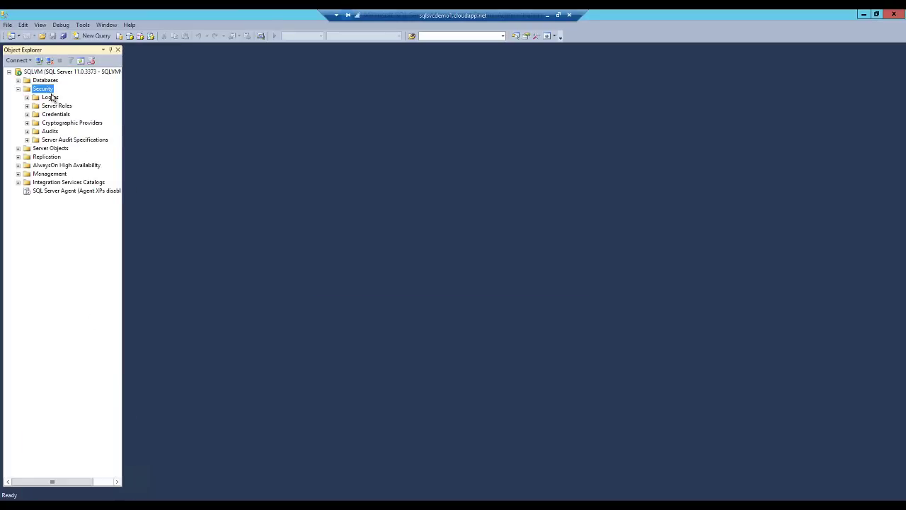
Create SQL Server login demouser with password policy off and master as default database.
double_click(51, 99)
right_click(52, 100)
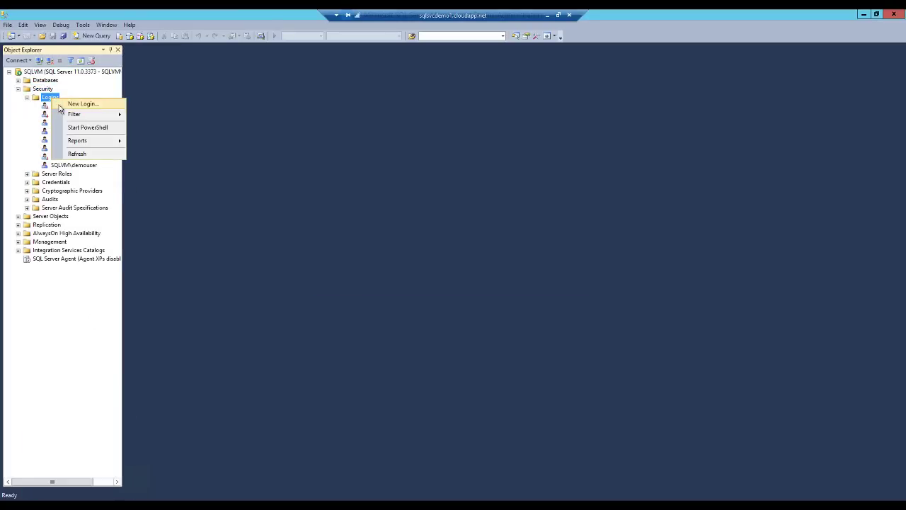
click(67, 104)
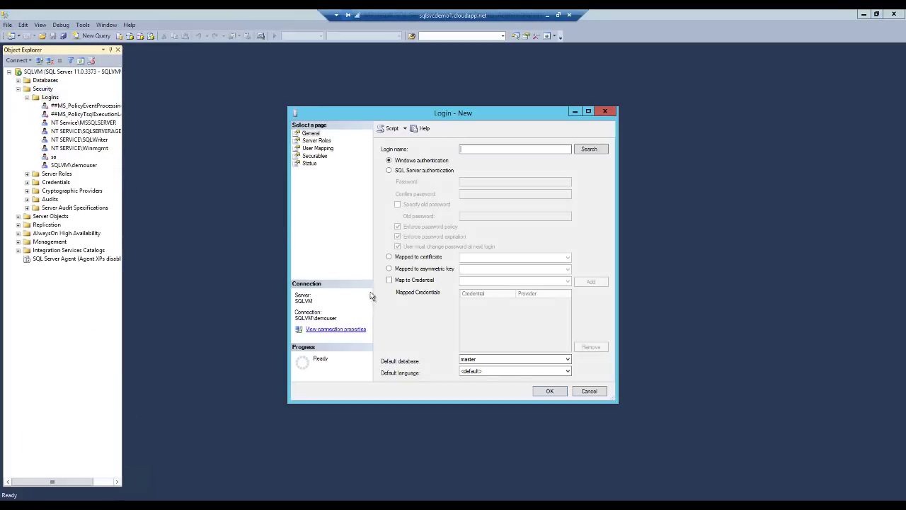
click(438, 174)
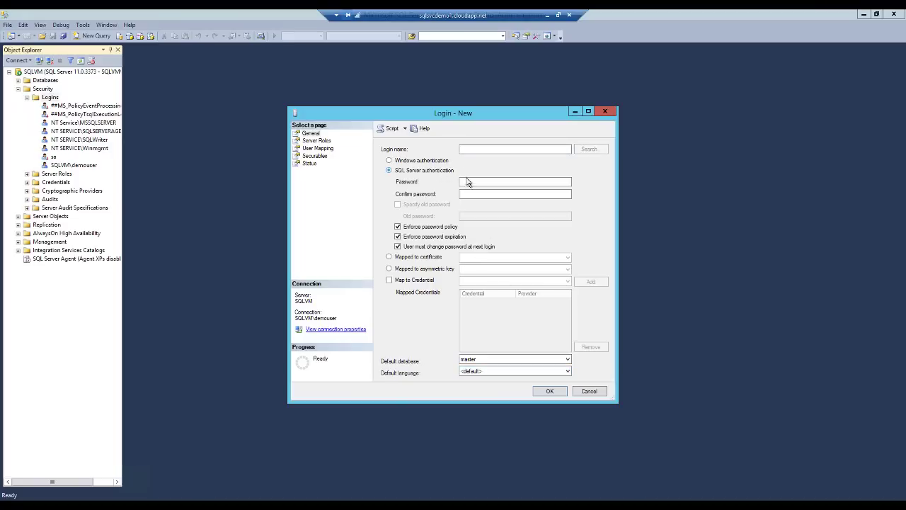
click(481, 150)
text(demouser)
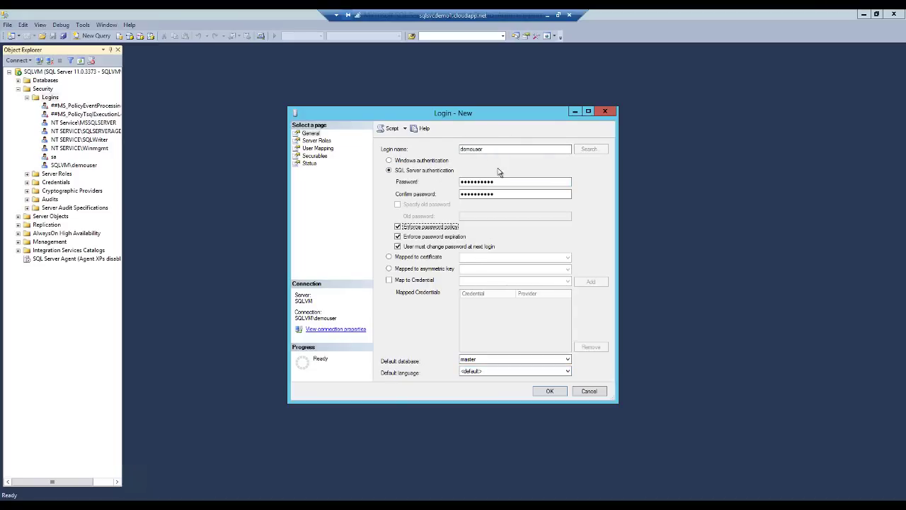
click(410, 227)
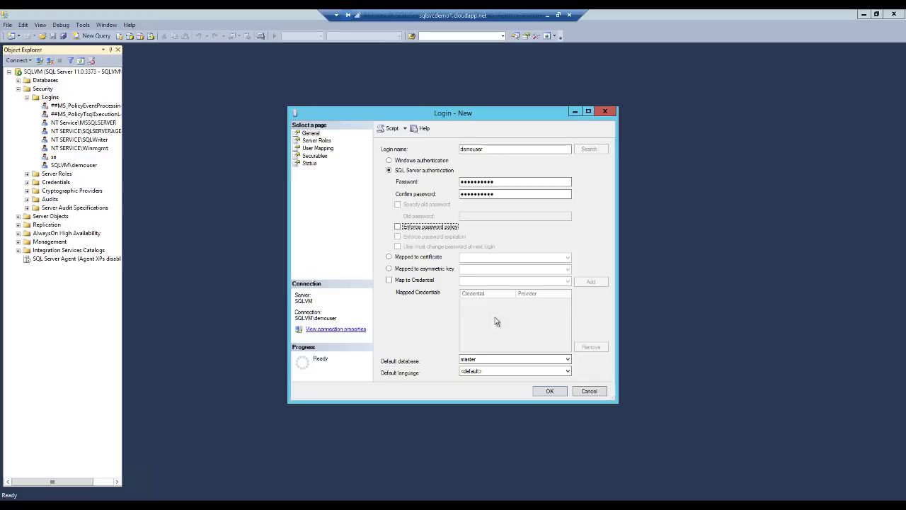
click(511, 360)
click(491, 367)
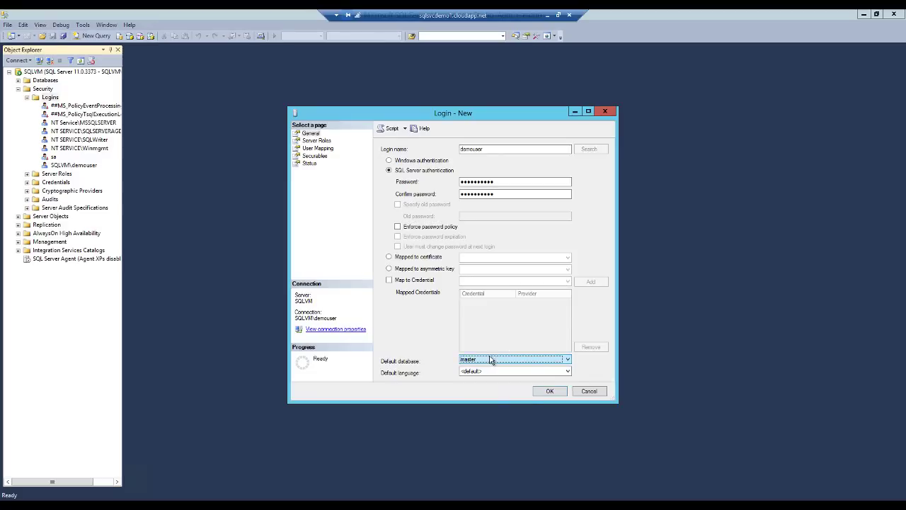
click(550, 391)
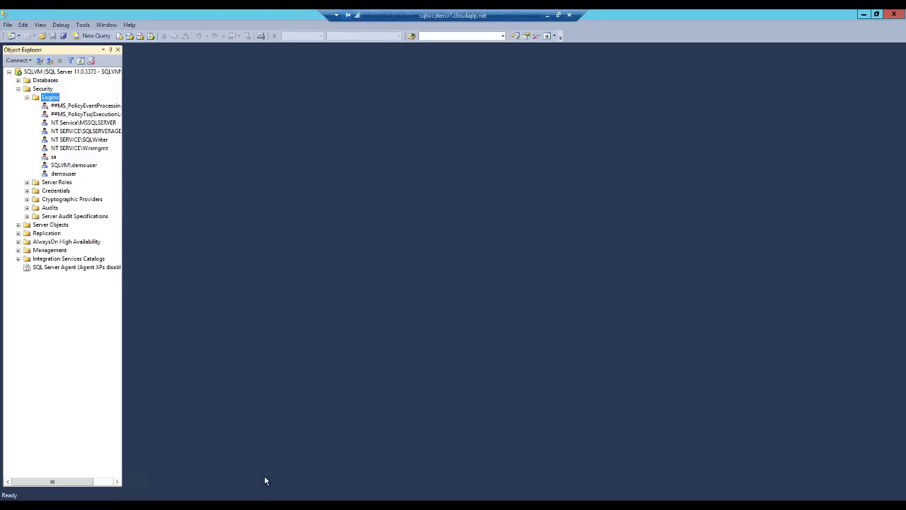
Extract both AdventureWorks2012 database files from the zip onto Temporary Storage (D:).
key(alt+Tab)
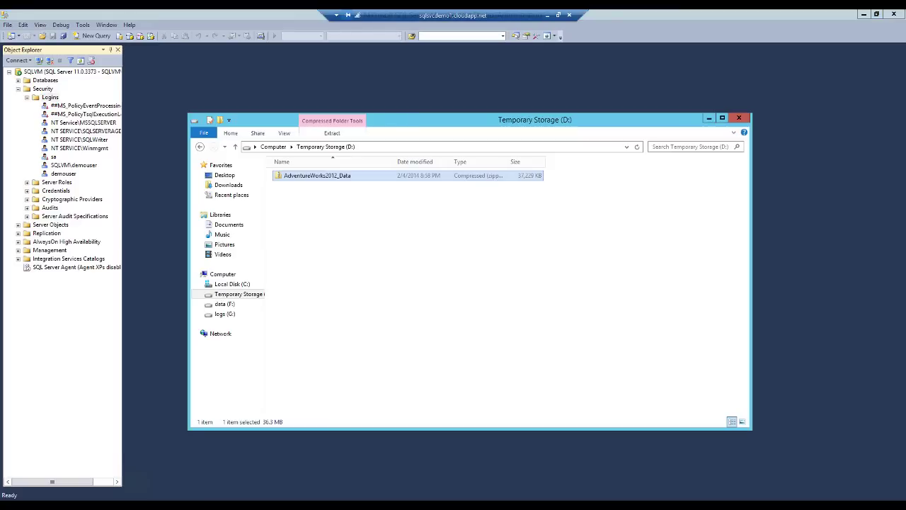
double_click(365, 177)
key(ctrl+a)
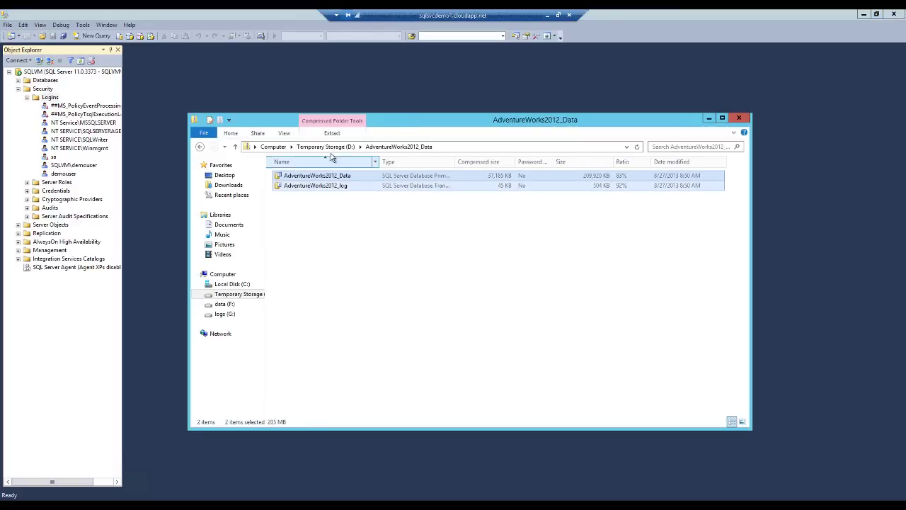
click(325, 147)
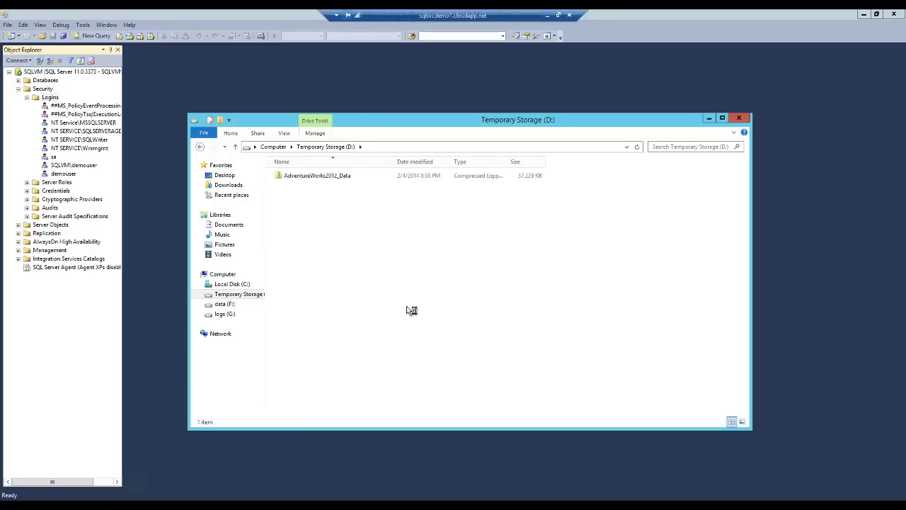
key(ctrl+v)
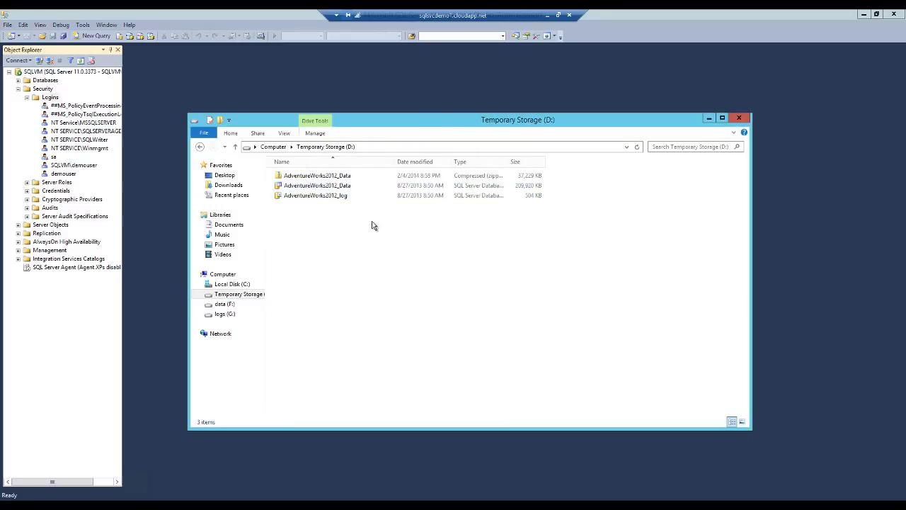
click(344, 186)
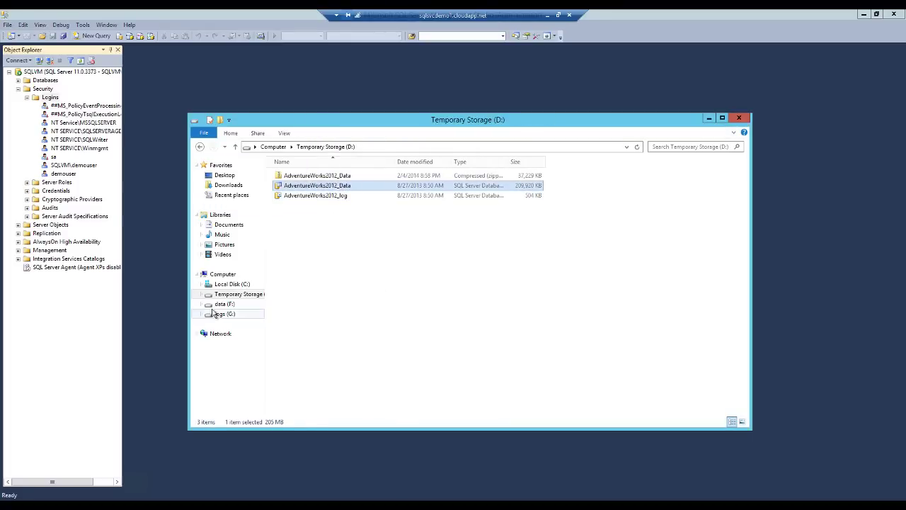
click(233, 293)
Move the AdventureWorks2012_log file onto the logs (G:) drive.
click(331, 198)
key(ctrl+x)
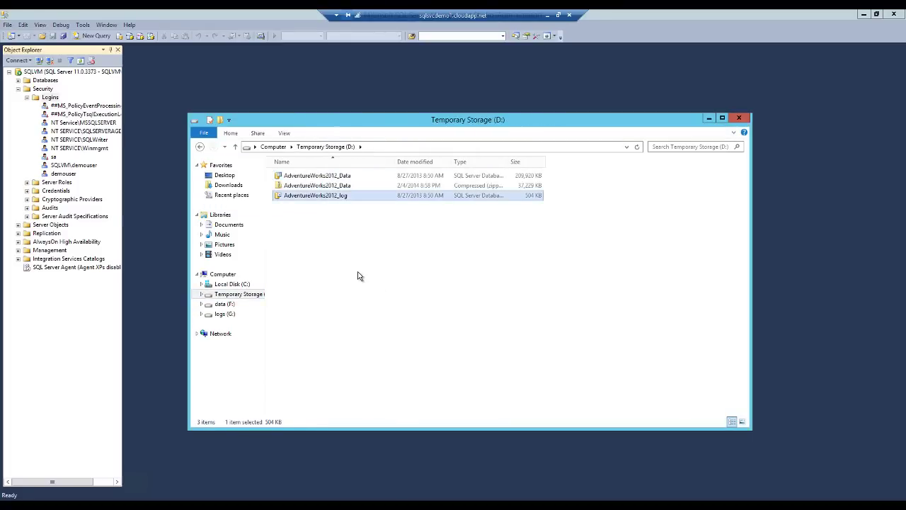
click(219, 314)
key(ctrl+v)
click(165, 117)
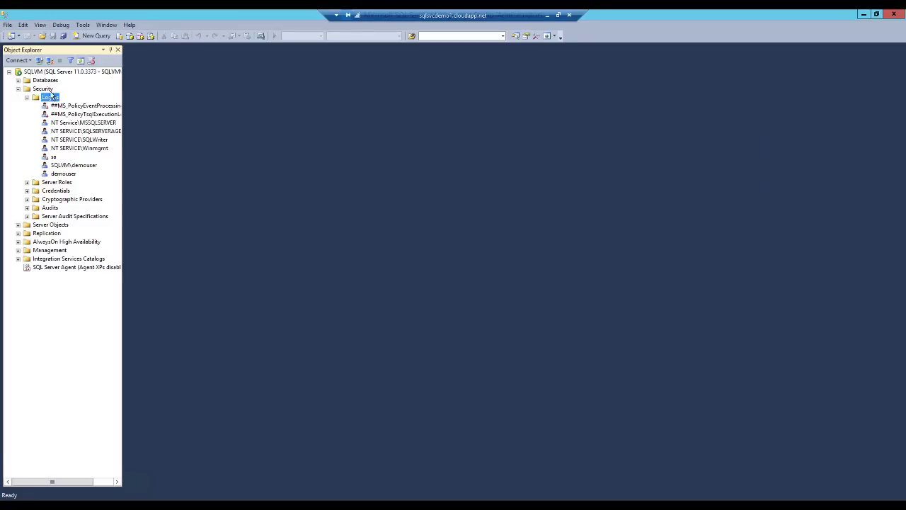
Attach AdventureWorks2012 from AdventureWorks2012_Data.mdf, with its log at G:\AdventureWorks2012_log.ldf.
double_click(41, 80)
right_click(40, 82)
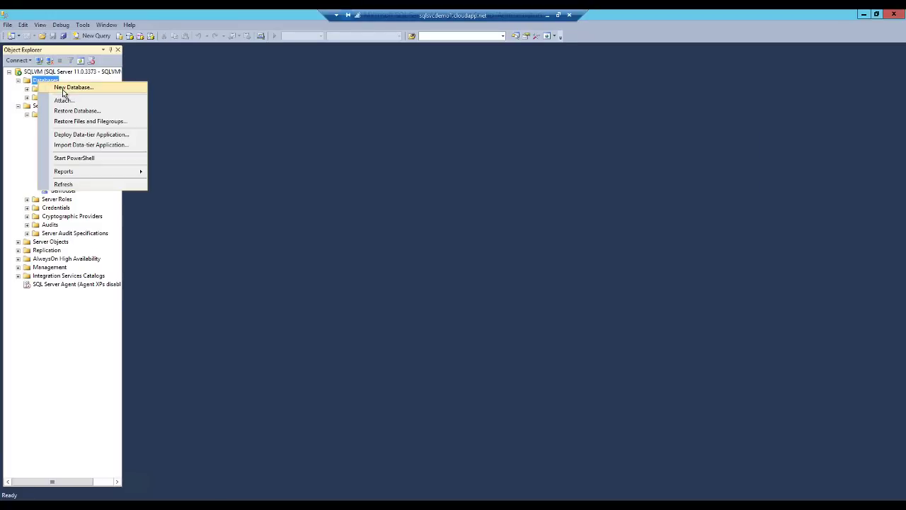
click(65, 99)
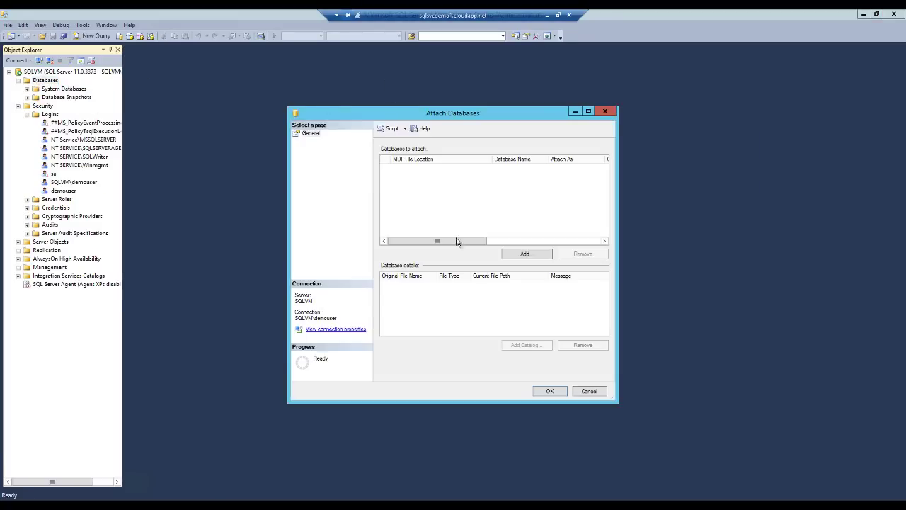
click(521, 254)
double_click(485, 188)
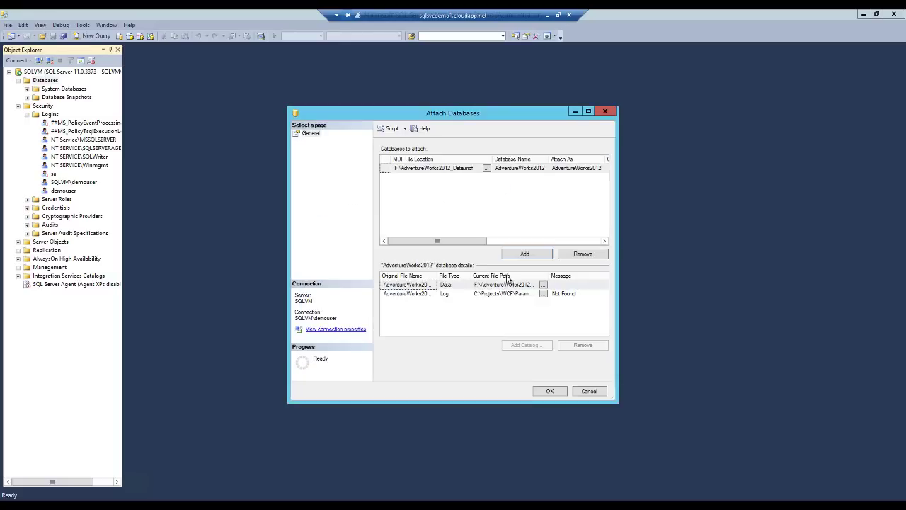
click(542, 294)
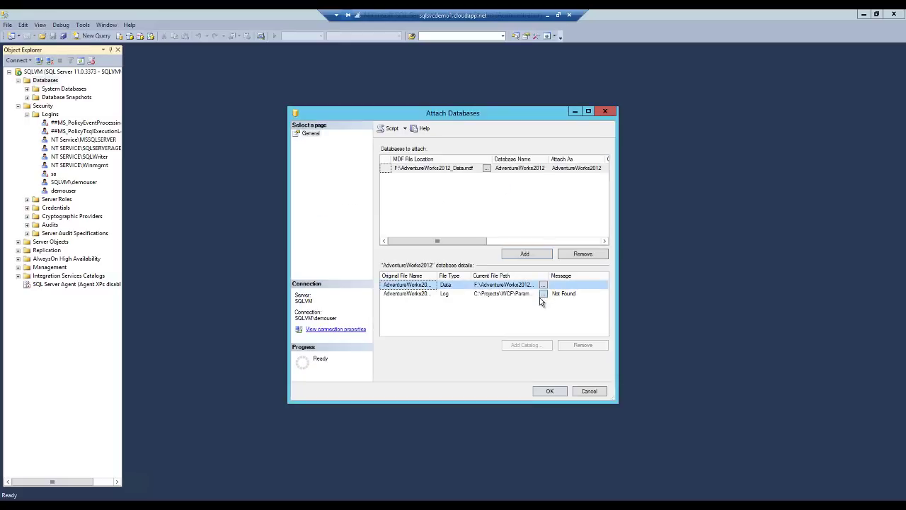
click(324, 208)
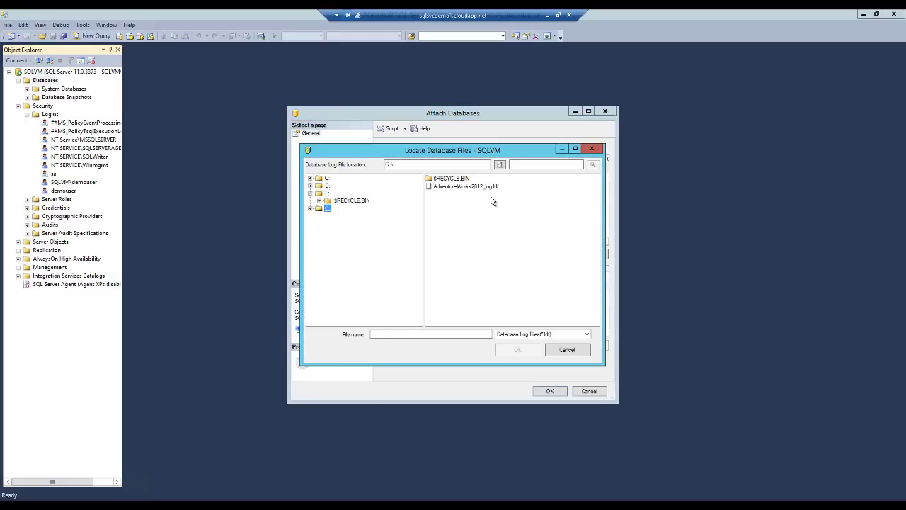
double_click(487, 187)
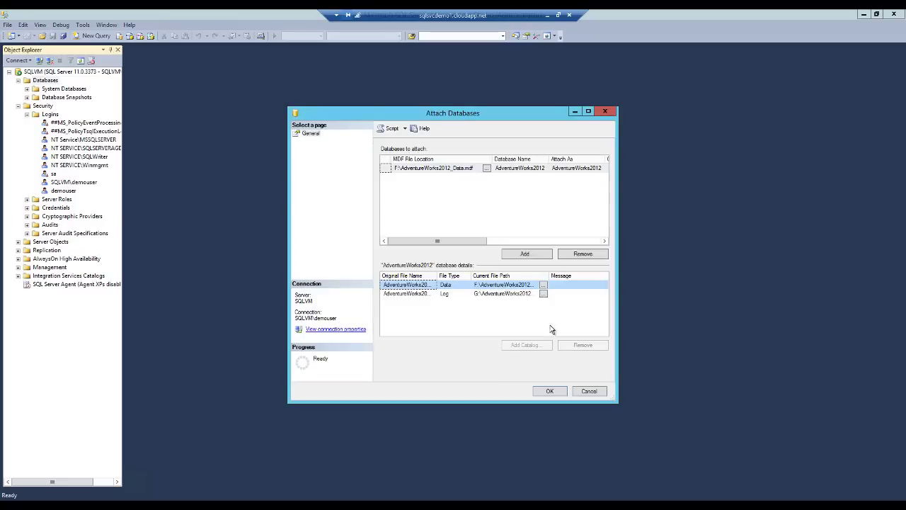
click(549, 392)
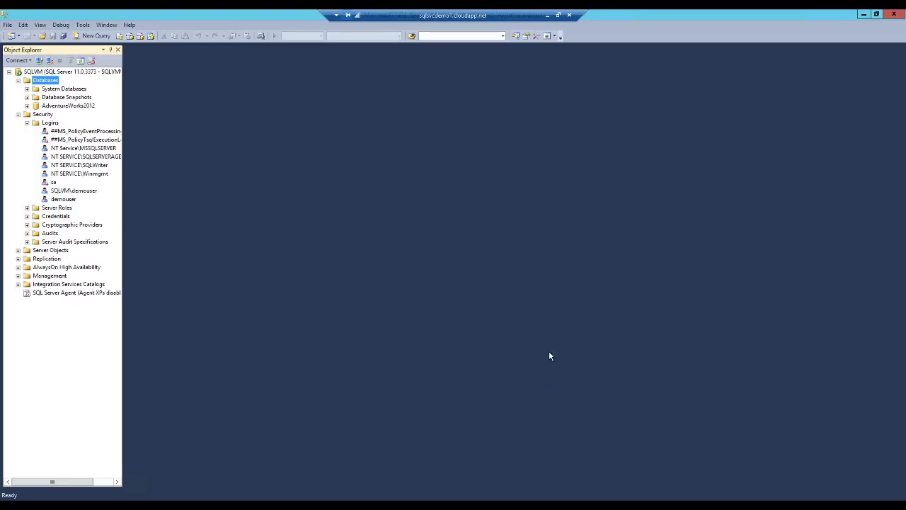
Expand AdventureWorks2012 > Security > Users to list dbo, guest, INFORMATION_SCHEMA and sys.
double_click(67, 105)
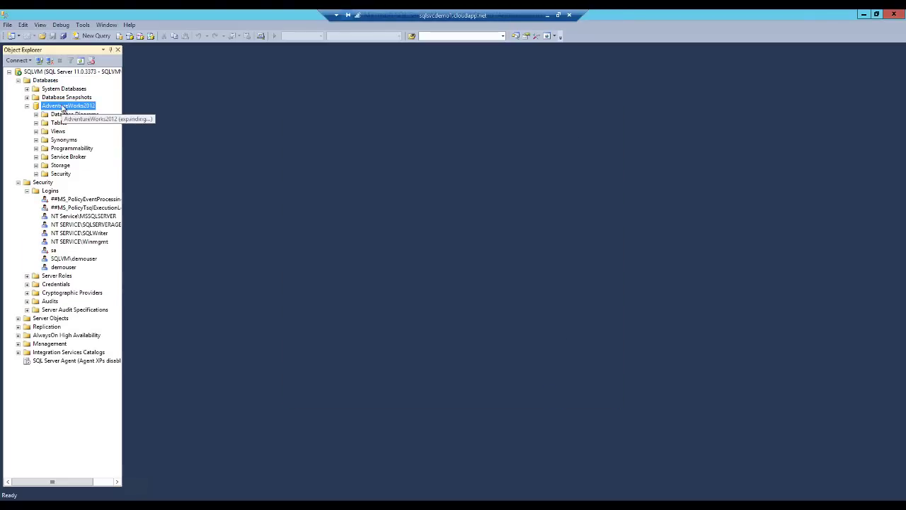
double_click(63, 174)
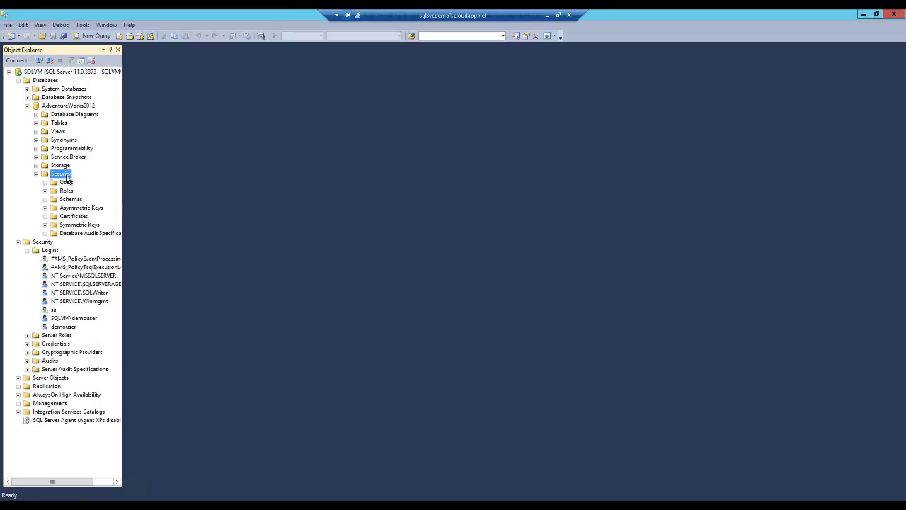
double_click(65, 182)
right_click(71, 182)
key(Escape)
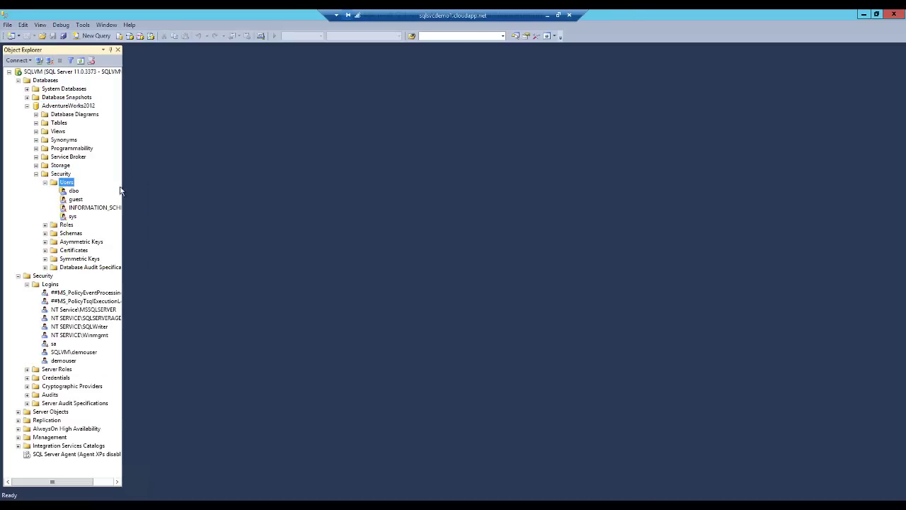
right_click(72, 185)
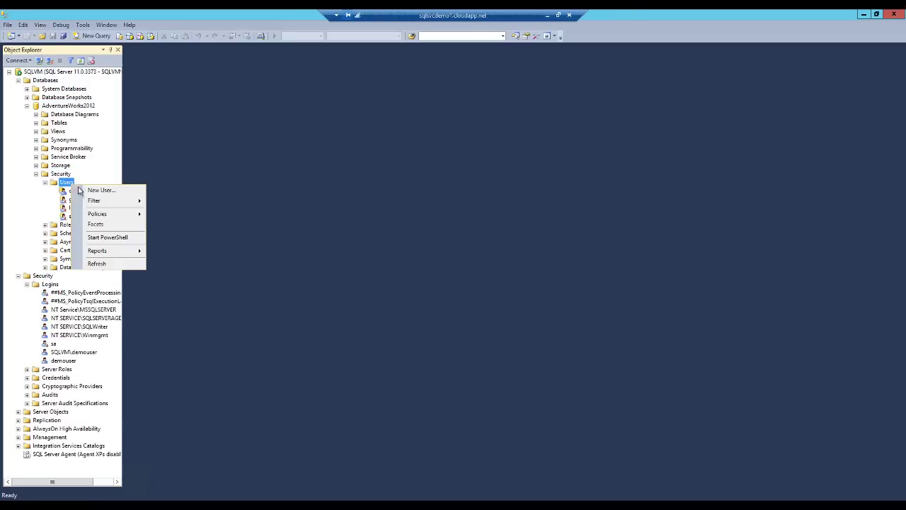
Create a new AdventureWorks2012 database user demouser mapped to the demouser login.
click(96, 190)
click(599, 203)
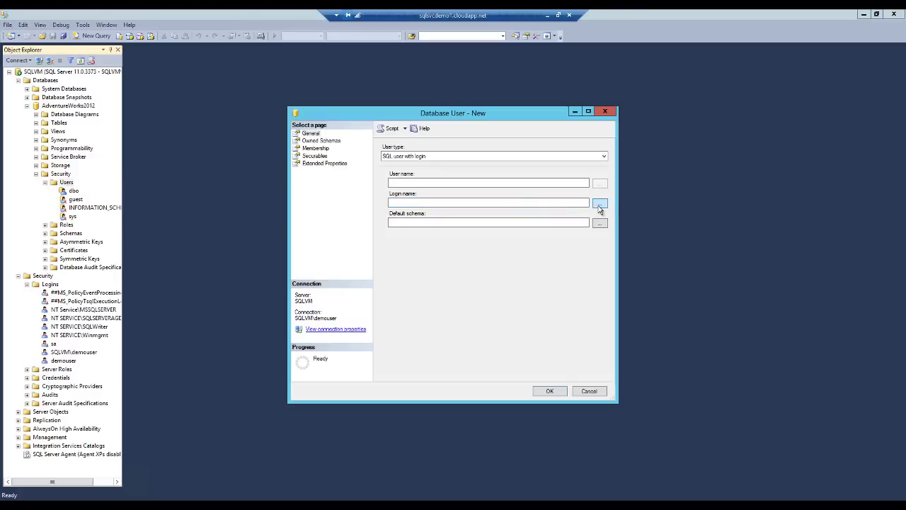
click(205, 116)
click(61, 115)
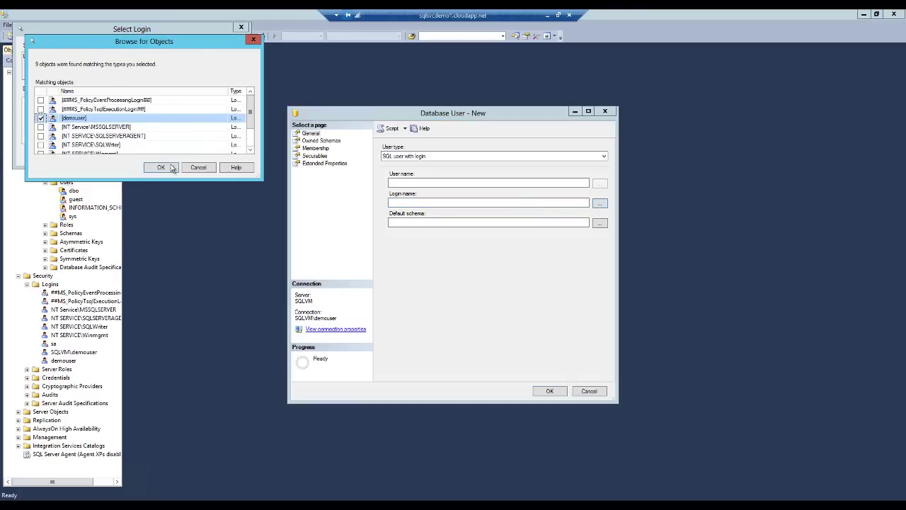
click(164, 167)
click(124, 155)
click(426, 181)
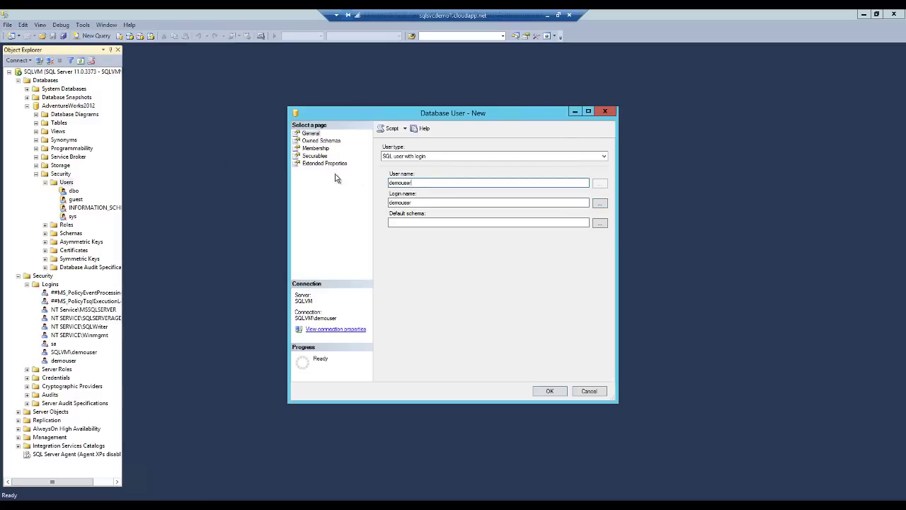
Give demouser db_owner role membership and create the user.
click(316, 149)
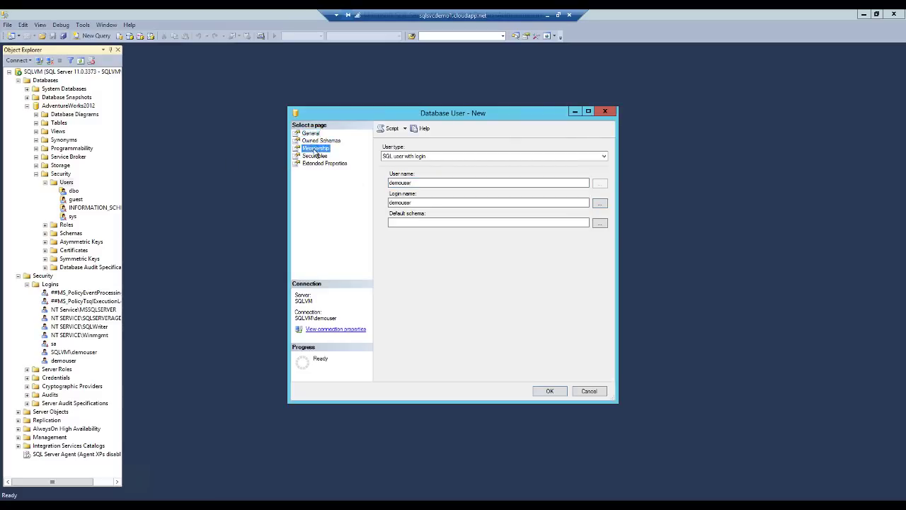
click(389, 228)
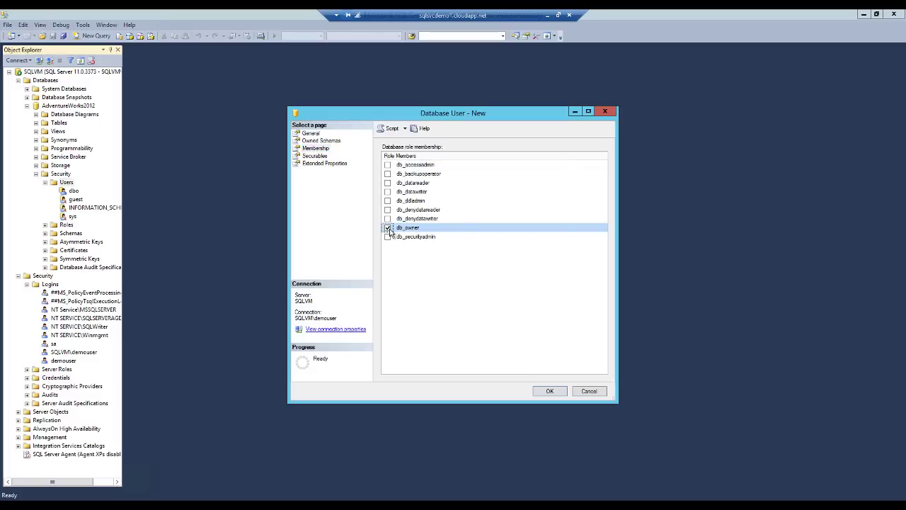
click(562, 391)
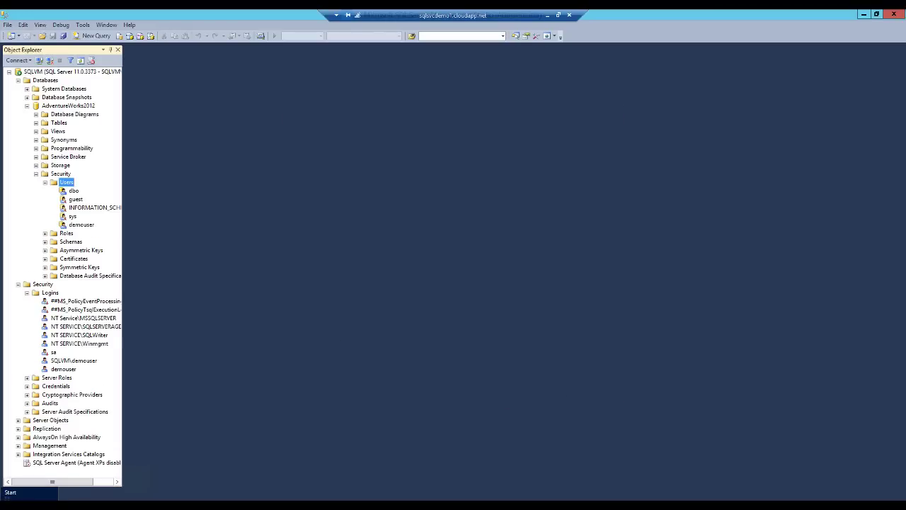
Open Windows Firewall with Advanced Security from Administrative Tools and show Inbound Rules.
key(super)
click(99, 310)
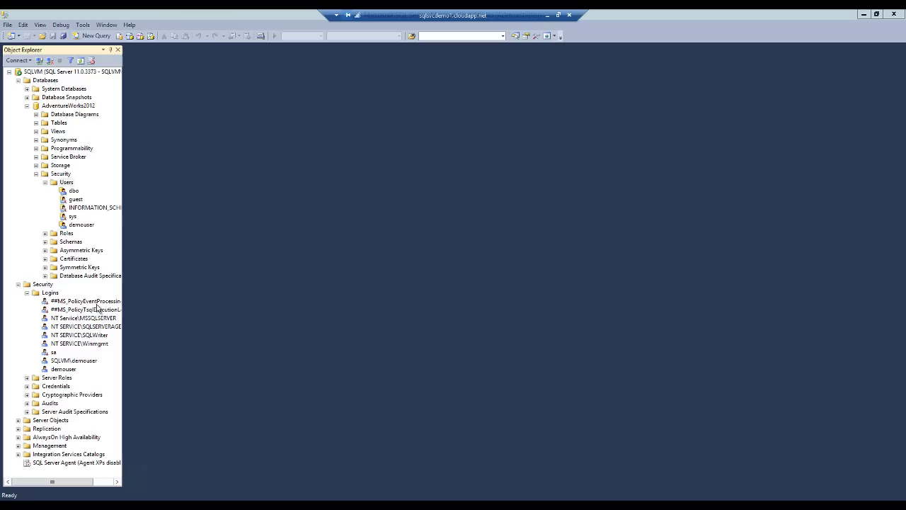
double_click(369, 333)
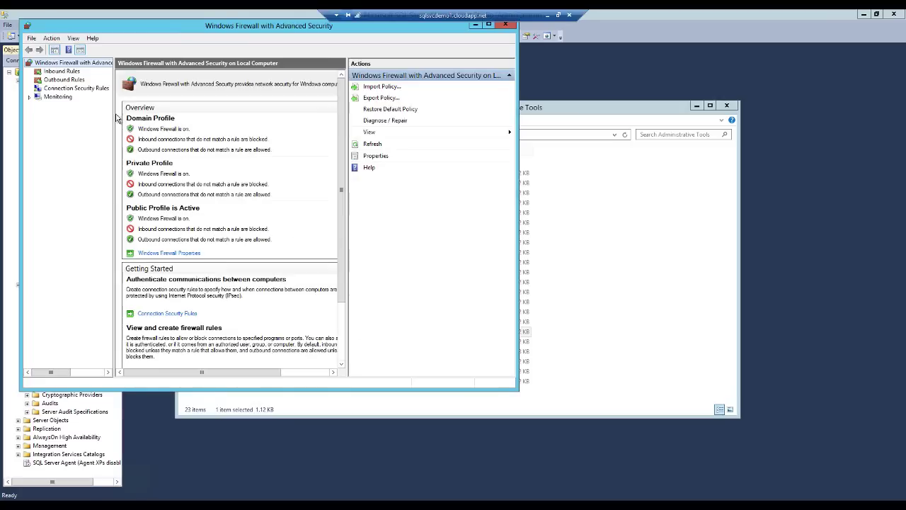
click(79, 74)
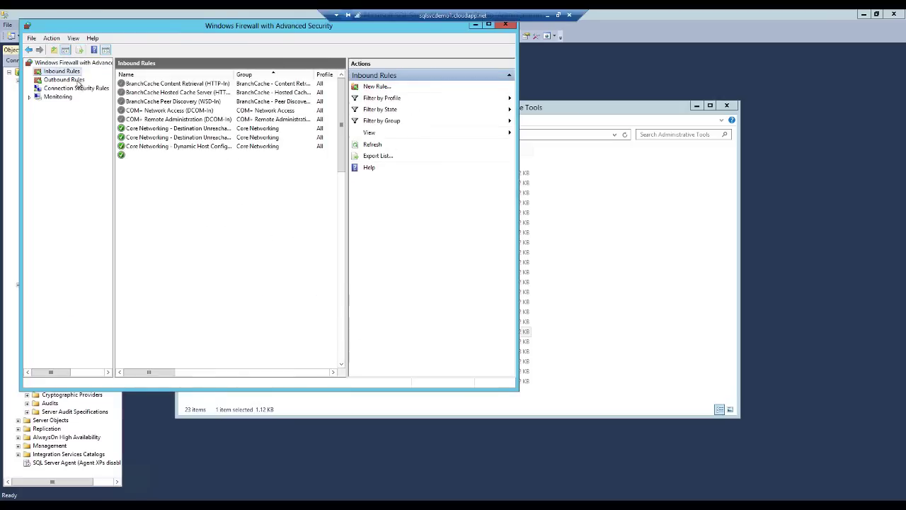
Create an inbound rule named SQL allowing TCP port 1433 on all profiles.
right_click(77, 74)
click(91, 82)
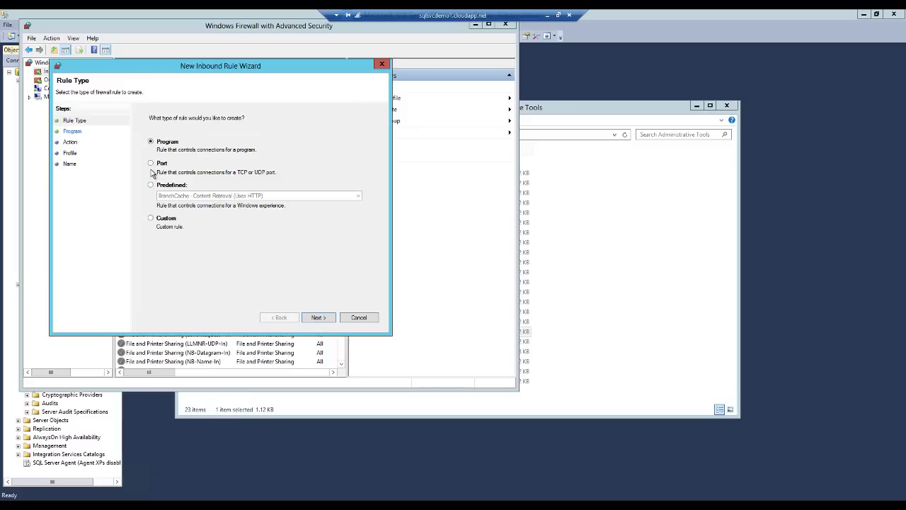
click(154, 165)
click(320, 318)
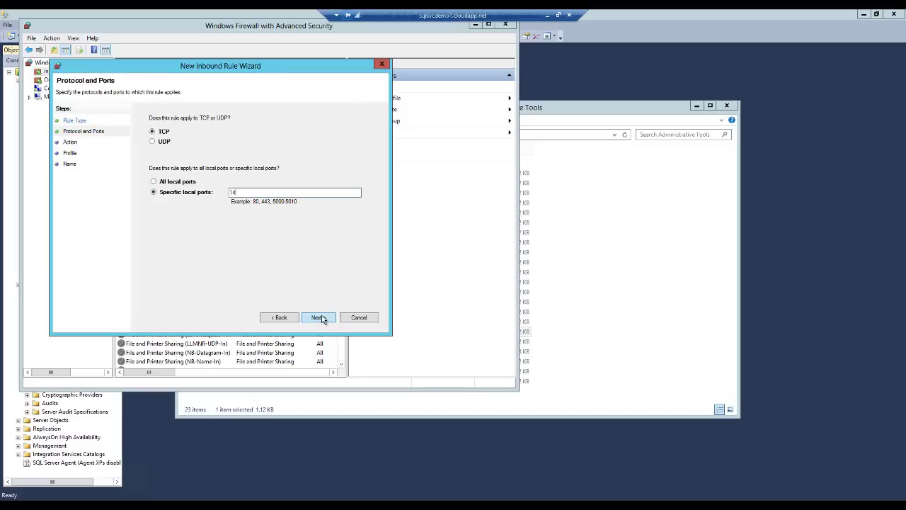
text(1433)
click(318, 317)
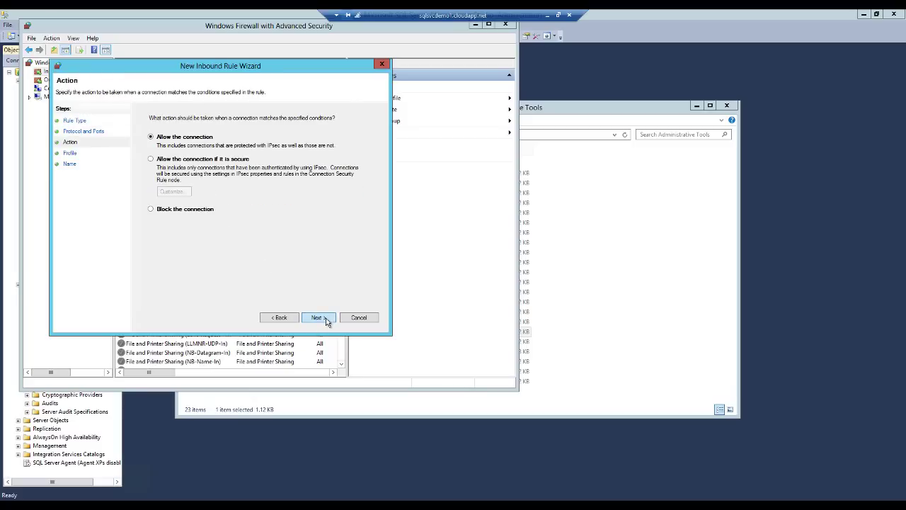
click(320, 318)
click(319, 319)
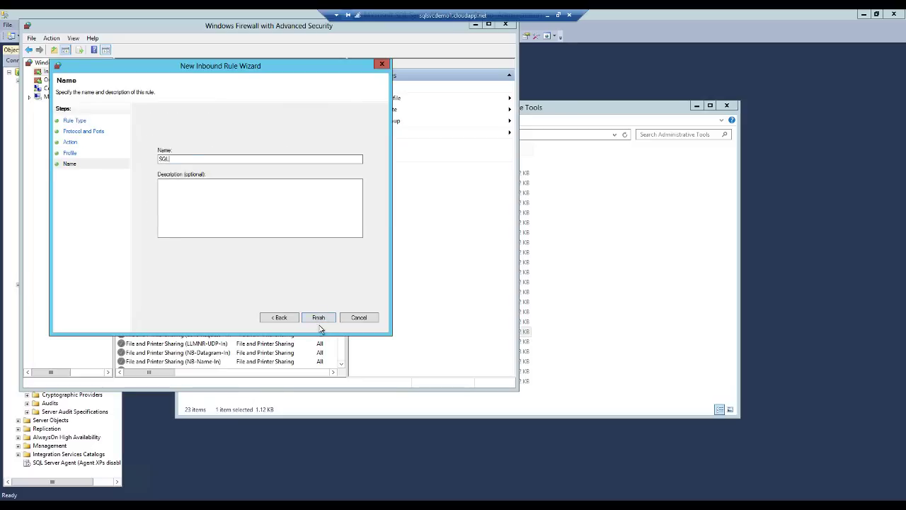
click(318, 318)
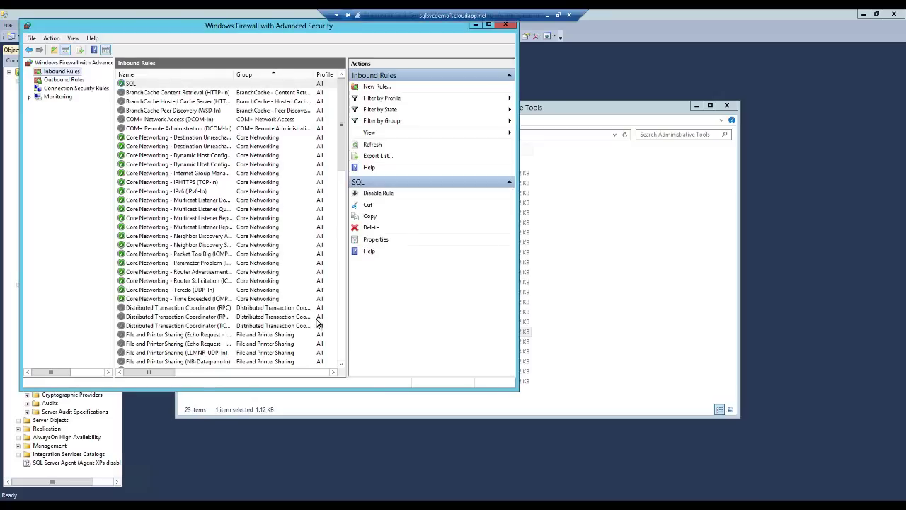
click(548, 16)
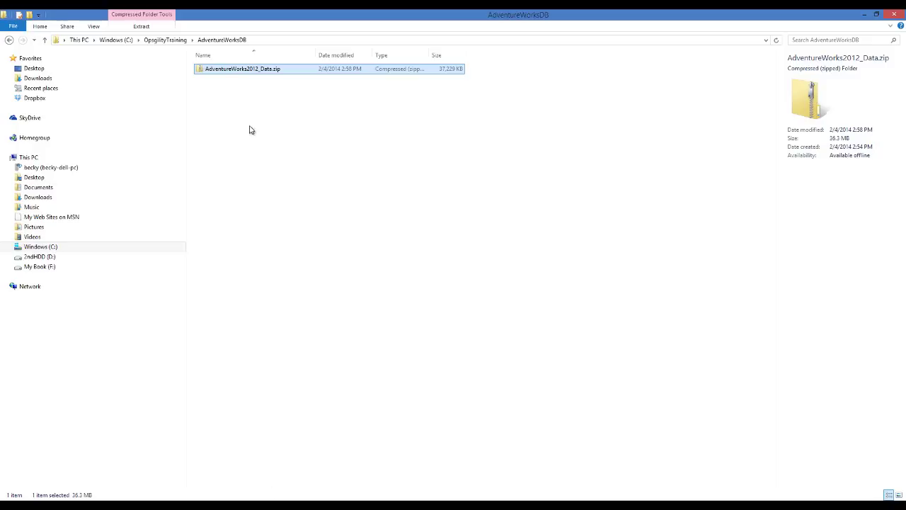
Open IaasDeploySimpleApp.sln from C:\OpsgilityTraining\CloudShop\CloudService.
click(186, 39)
double_click(212, 79)
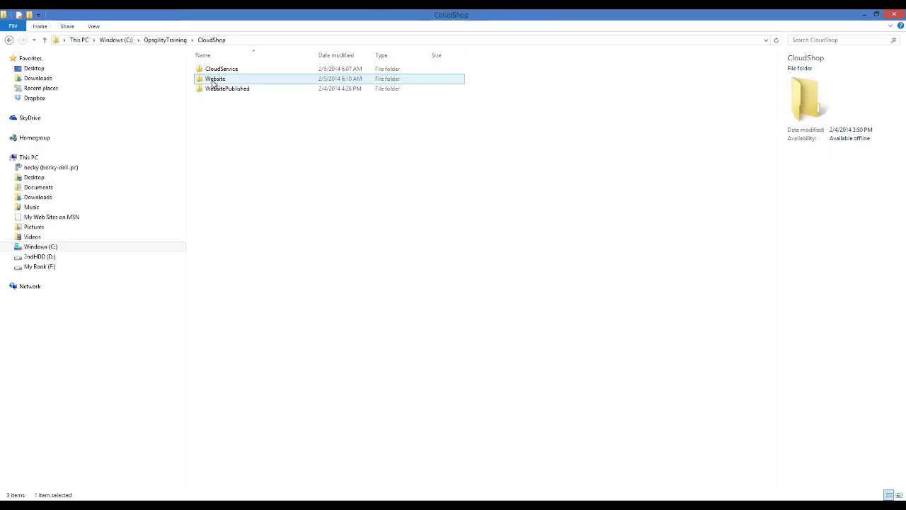
double_click(215, 70)
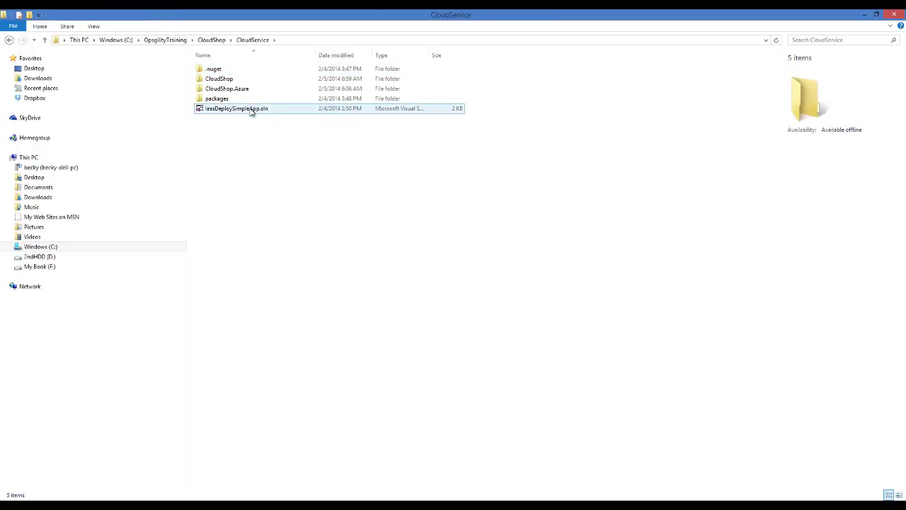
click(251, 110)
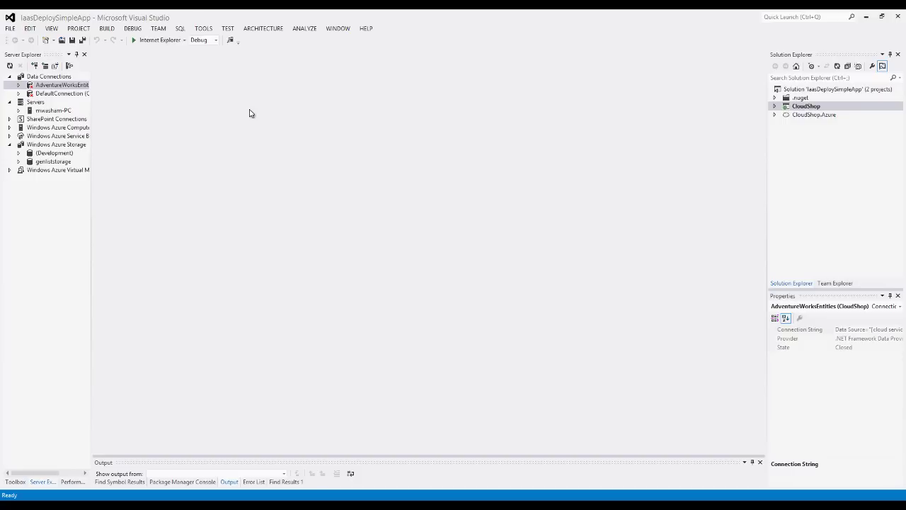
Expand the CloudShop project in Solution Explorer and open its Web.config.
click(775, 106)
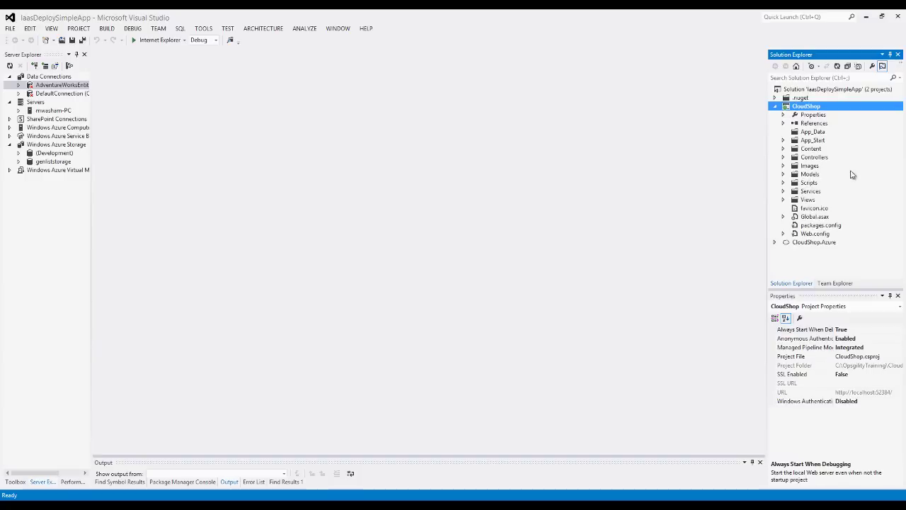
double_click(815, 233)
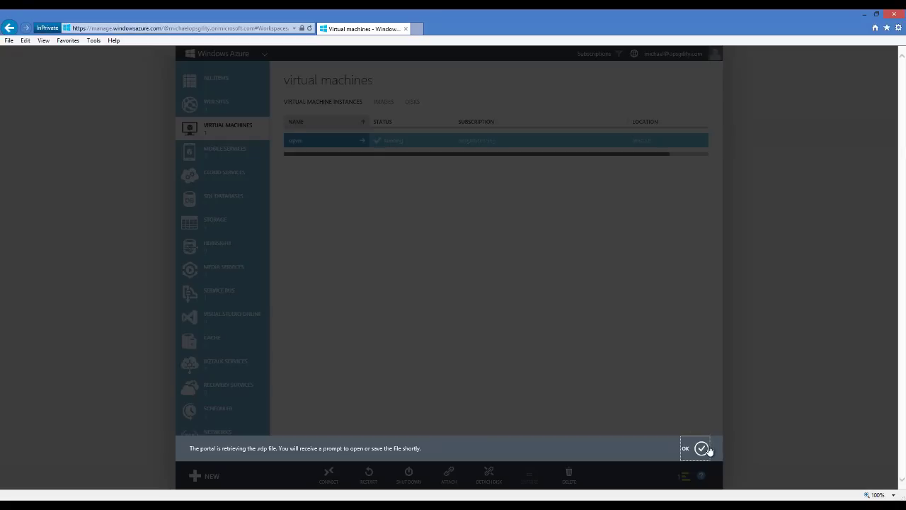
Dismiss the .rdp notice and view the sqlvm dashboard showing DNS name sqlsvcdemo1.cloudapp.net.
click(702, 448)
click(296, 142)
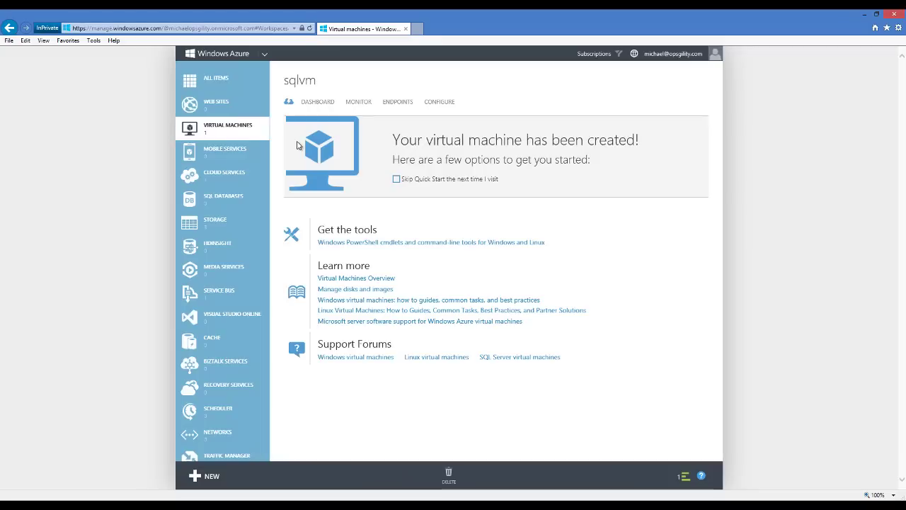
click(318, 103)
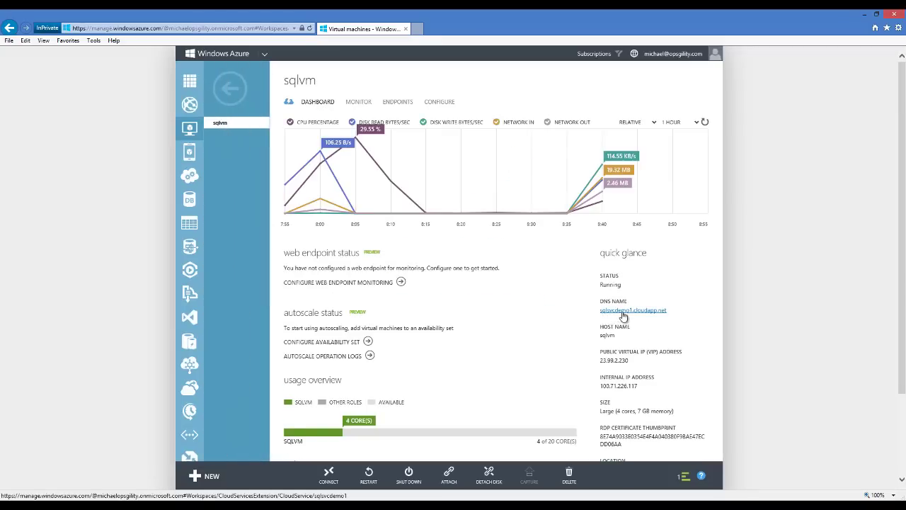
key(alt+Tab)
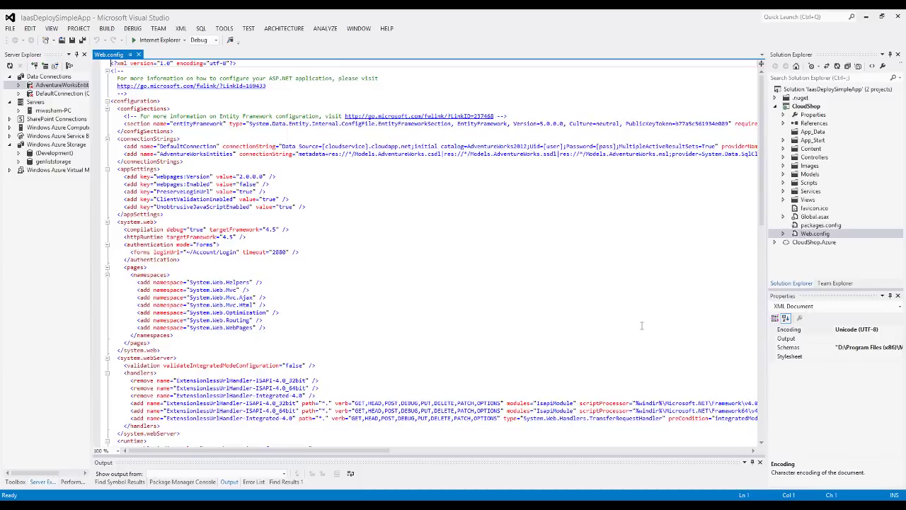
Fill the first connection string with server sqlsvcdemo1, user demouser and the password.
drag(368, 146, 319, 145)
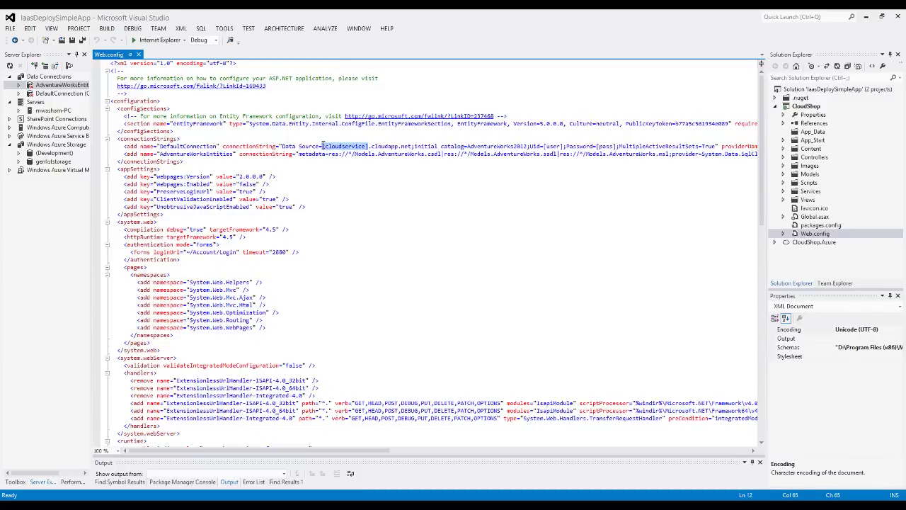
text(sqlsvcdemo)
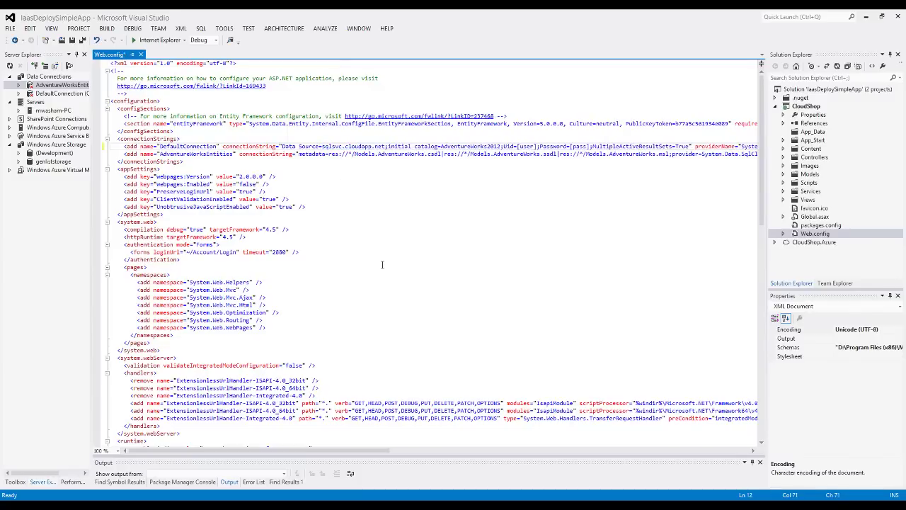
text(1)
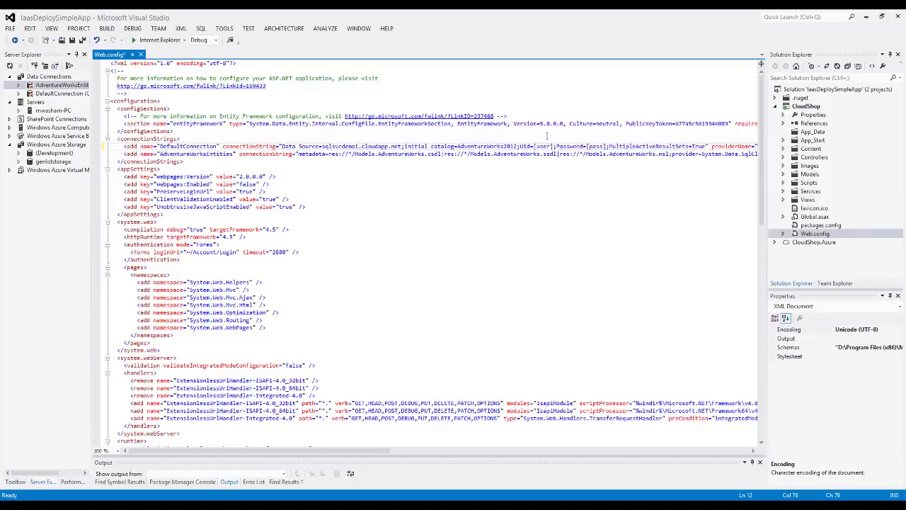
text(demouser)
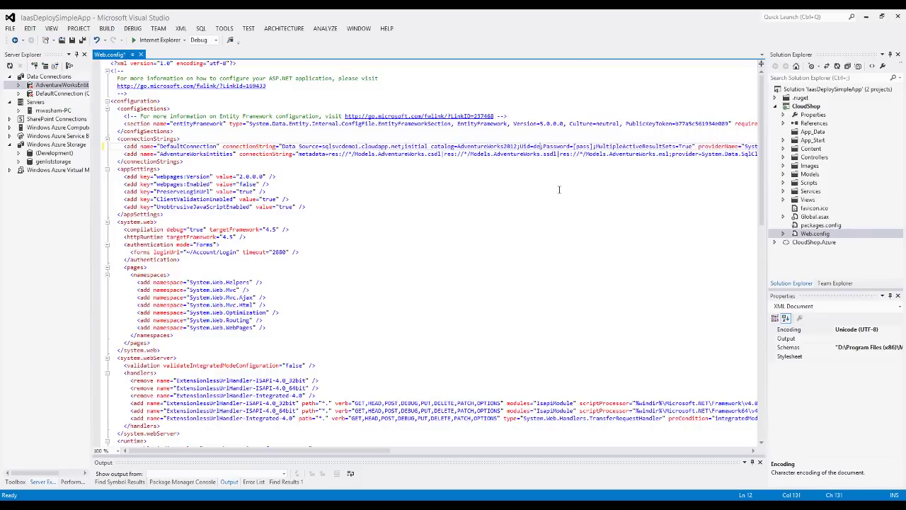
text(r)
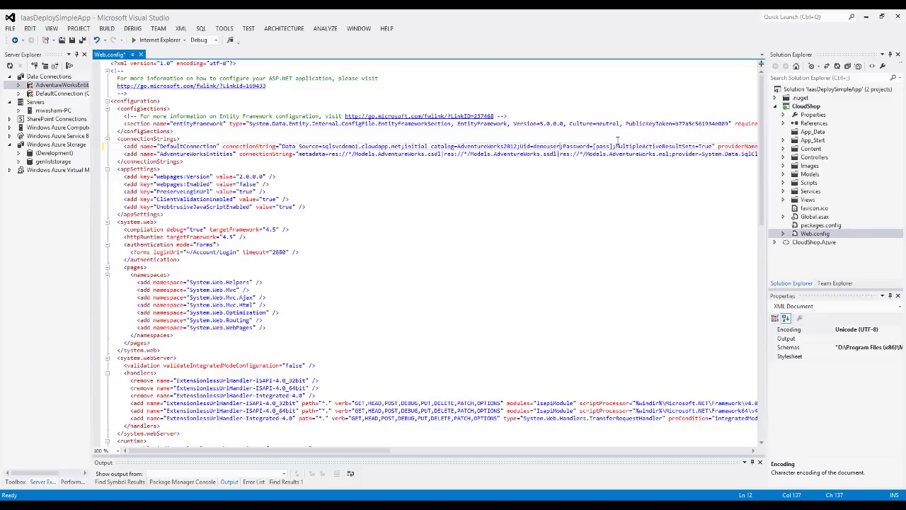
key(Delete)
key(BackSpace)
key(BackSpace)
key(BackSpace)
key(BackSpace)
key(BackSpace)
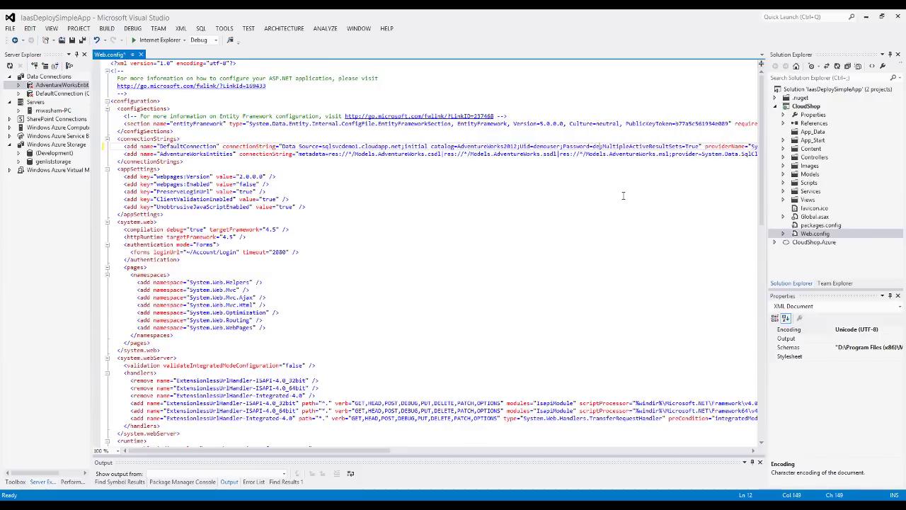
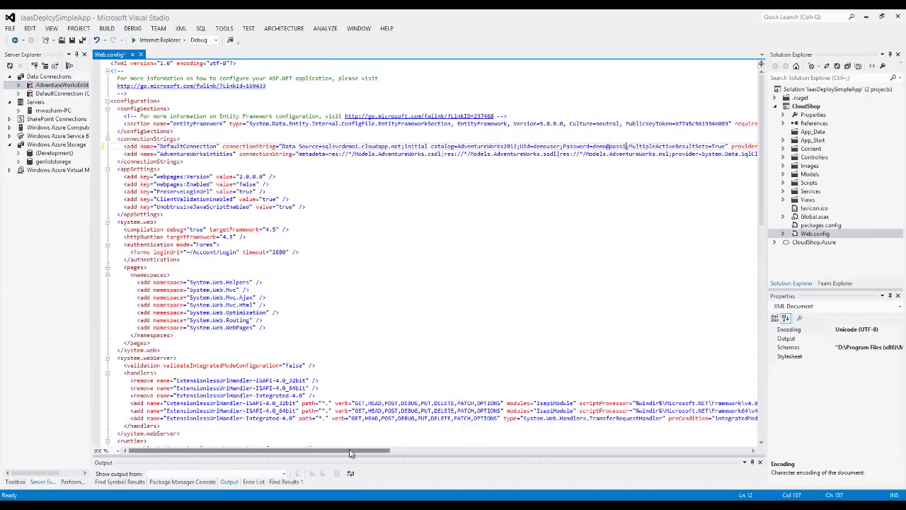
drag(354, 450, 557, 478)
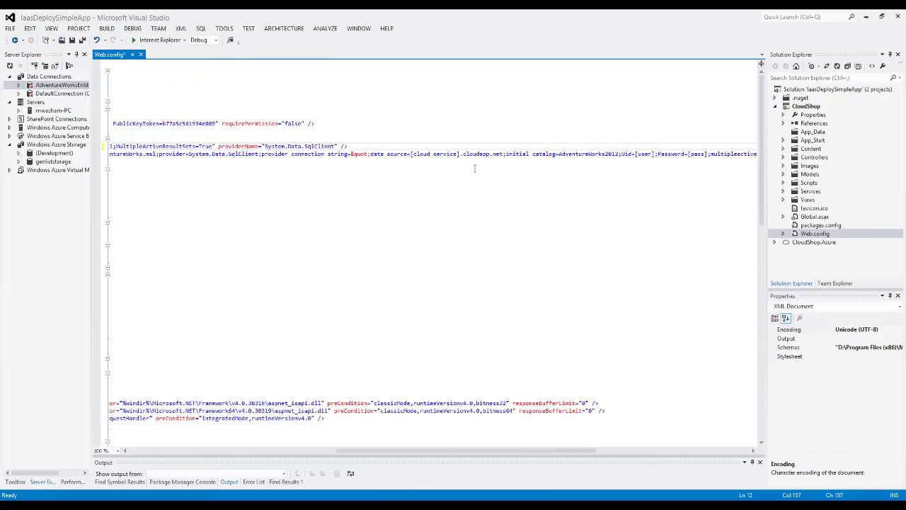
Update the second connection string with sqlsvcdemo1, demouser and the password, then save Web.config.
drag(461, 154, 409, 153)
text(sqldemosvc1)
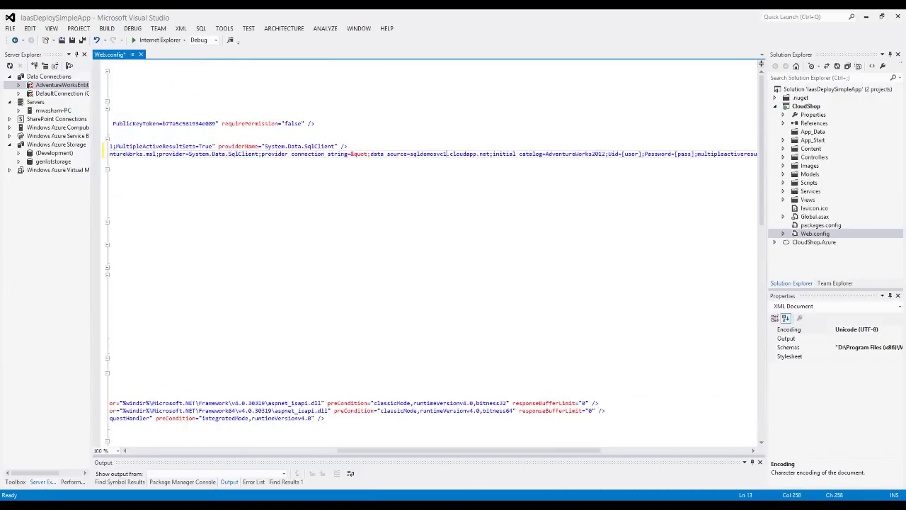
drag(497, 451, 577, 449)
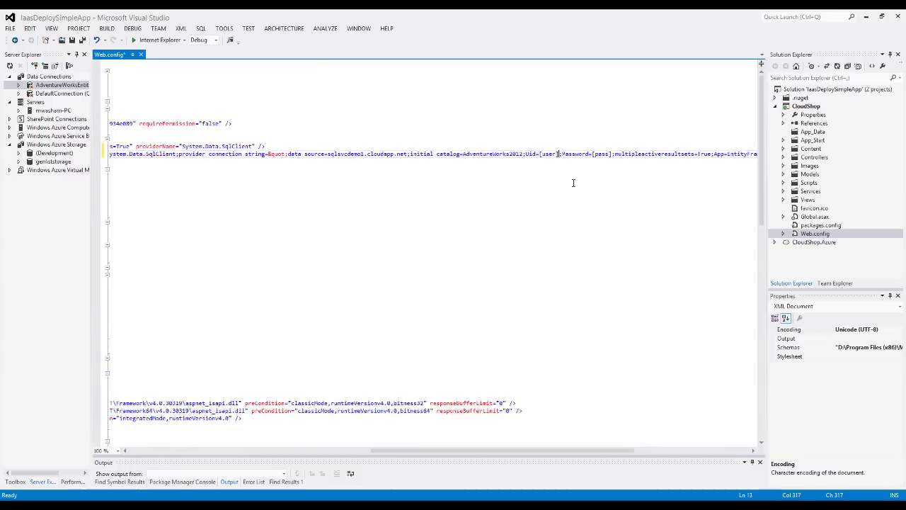
text(demouser;Passwor)
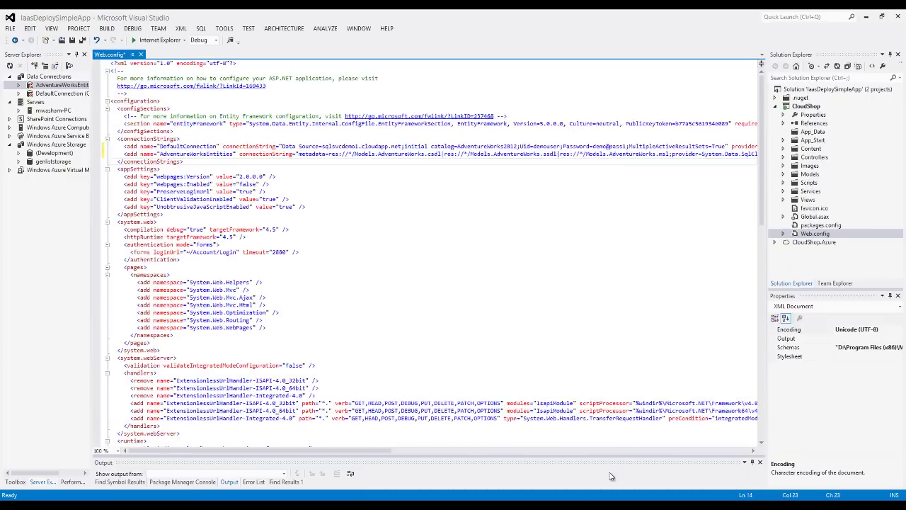
key(ctrl+s)
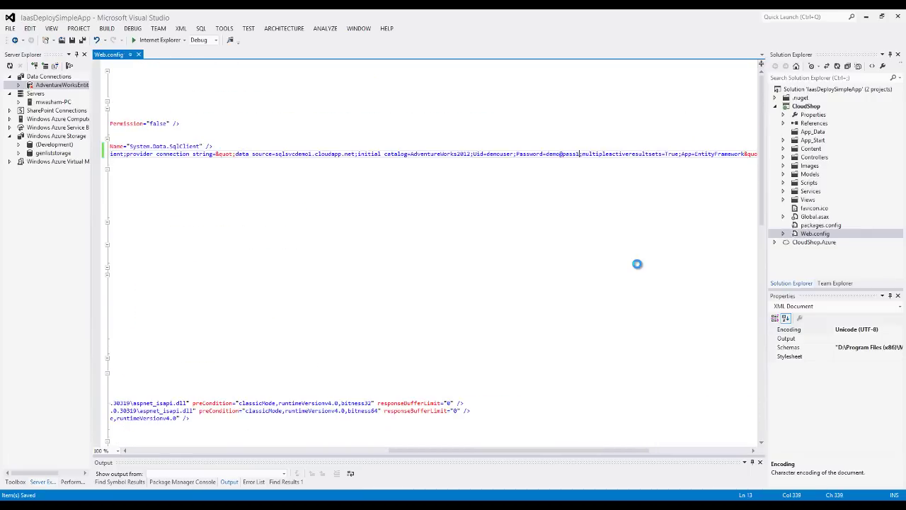
Build and run CloudShop locally to check the Products page lists database products.
click(774, 107)
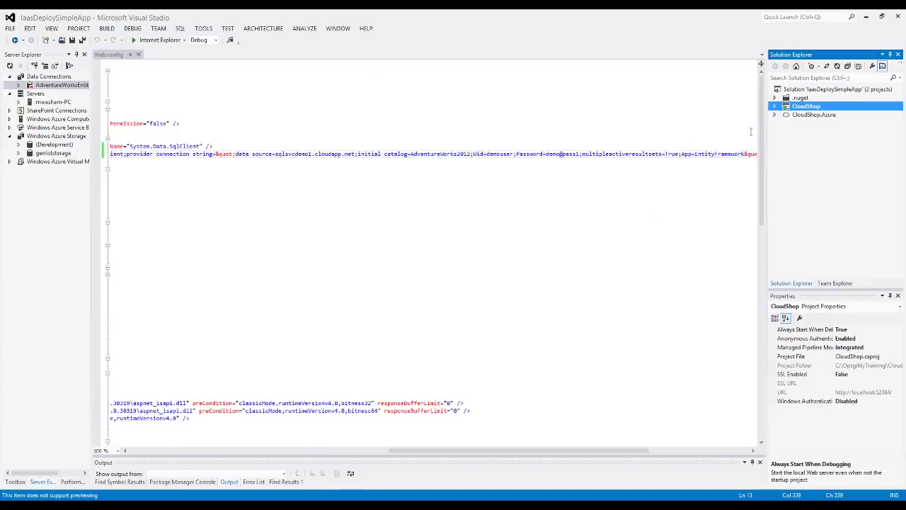
key(ctrl+shift+b)
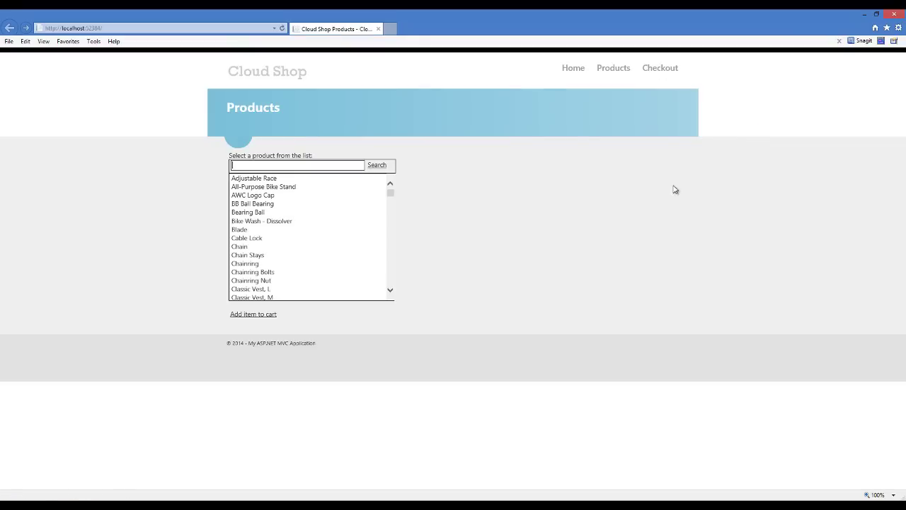
mouse_move(904, 13)
Close the local site and package CloudShop.Azure with Cloud/Release settings.
click(902, 14)
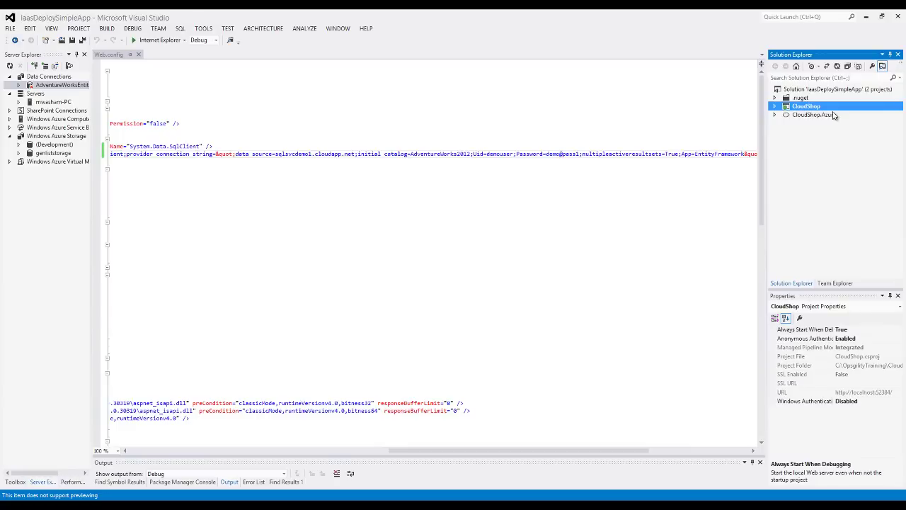
right_click(823, 106)
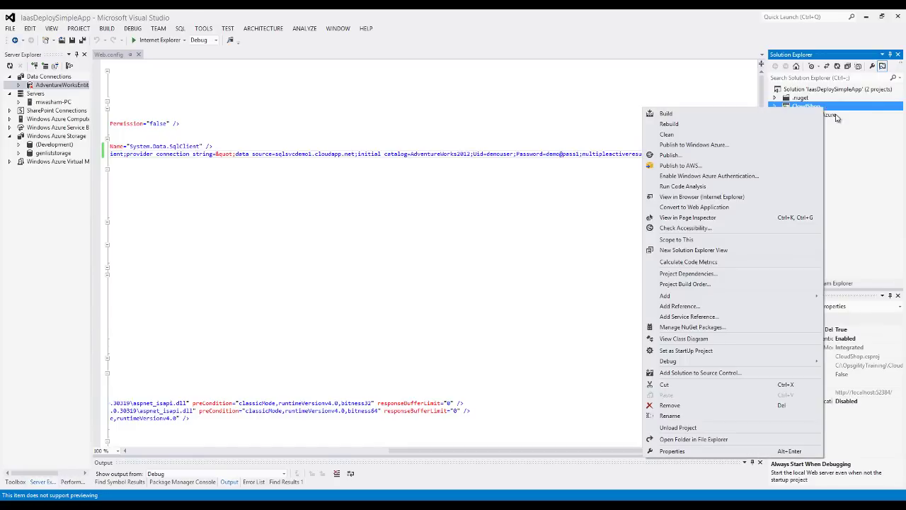
click(835, 116)
right_click(835, 116)
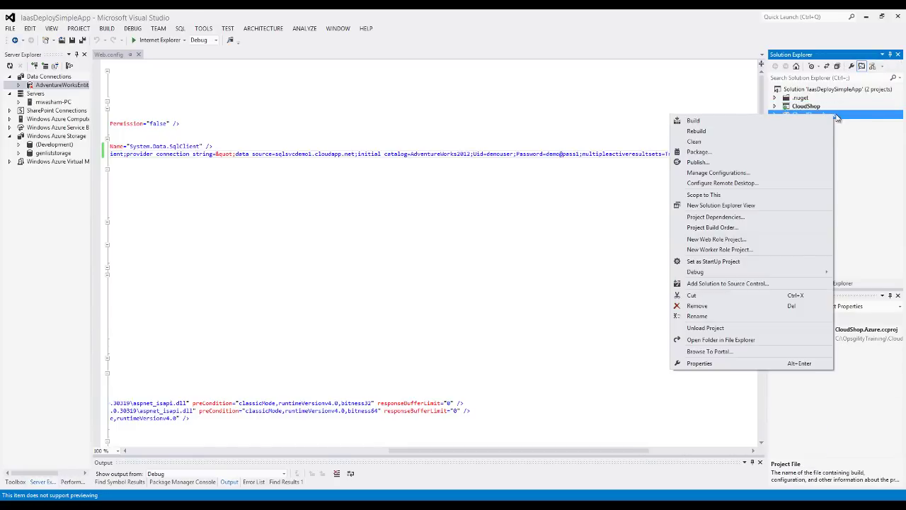
click(783, 152)
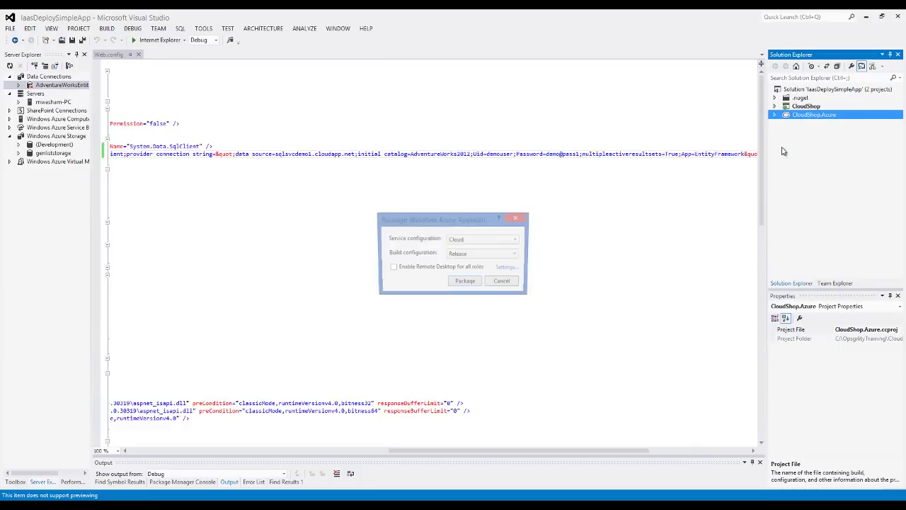
click(465, 282)
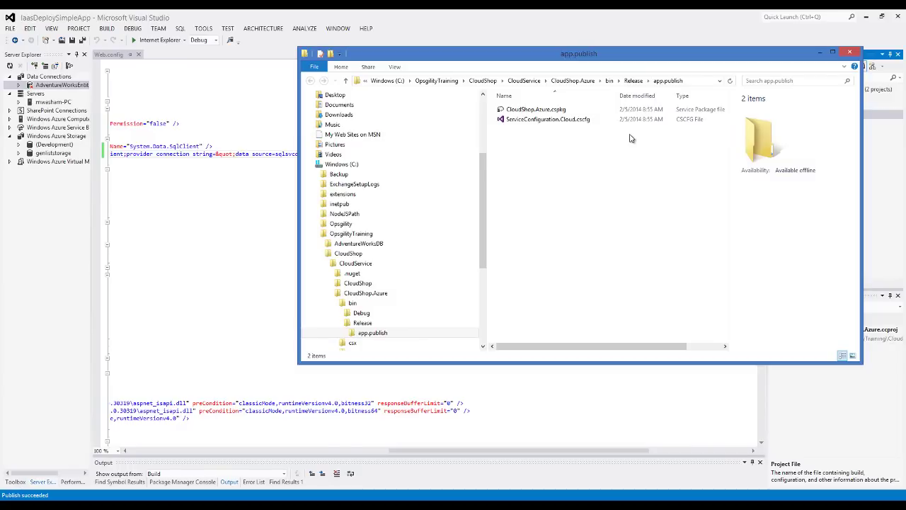
Reveal the app.publish folder path holding the package, then return to the Azure portal.
click(694, 82)
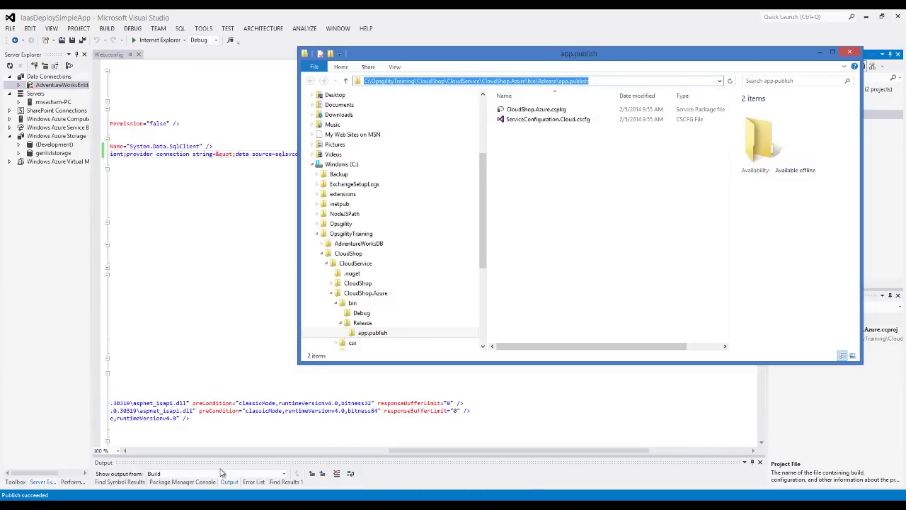
key(alt+Tab)
click(197, 472)
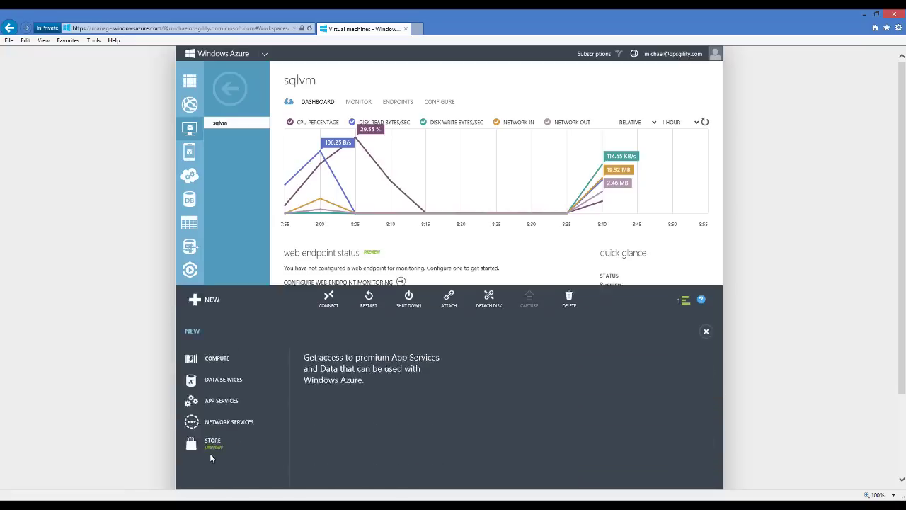
Start a custom-created cloud service named cloudshopsvc1 in the West US region.
click(223, 304)
click(239, 287)
click(339, 346)
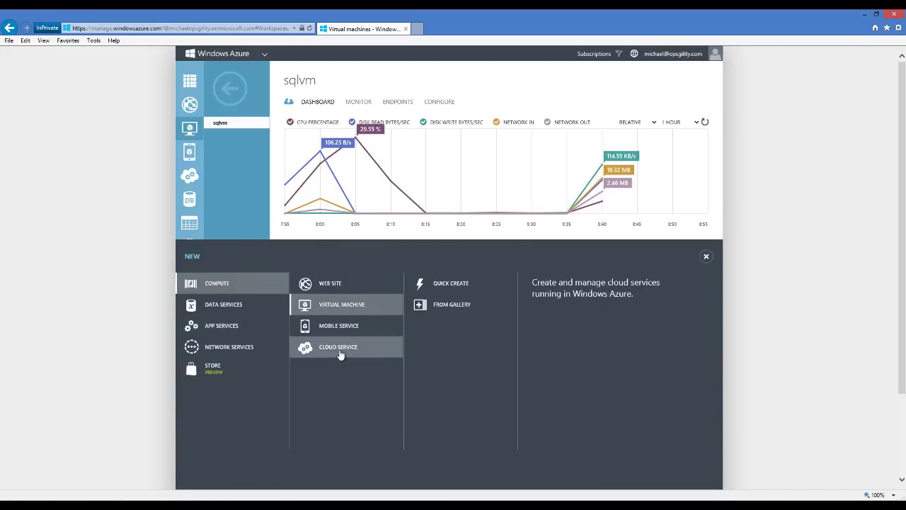
click(456, 304)
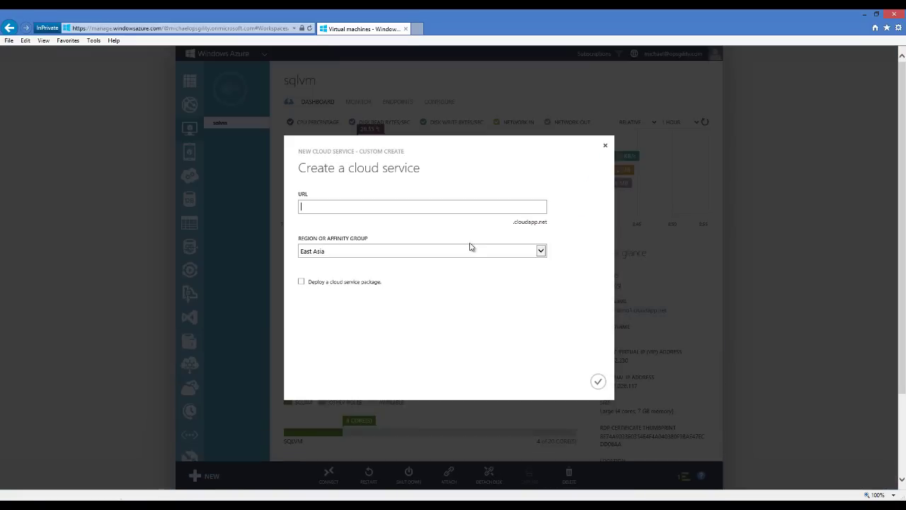
text(cloudshopsvc1)
key(Tab)
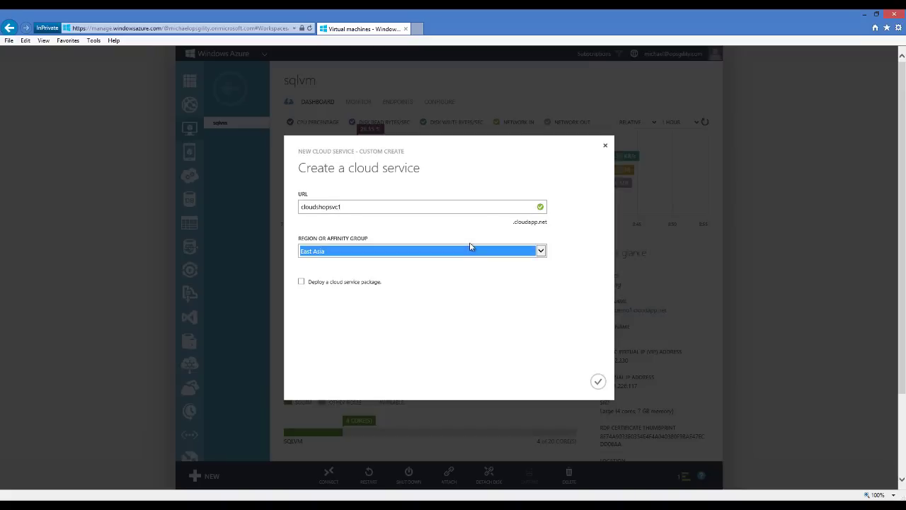
click(436, 252)
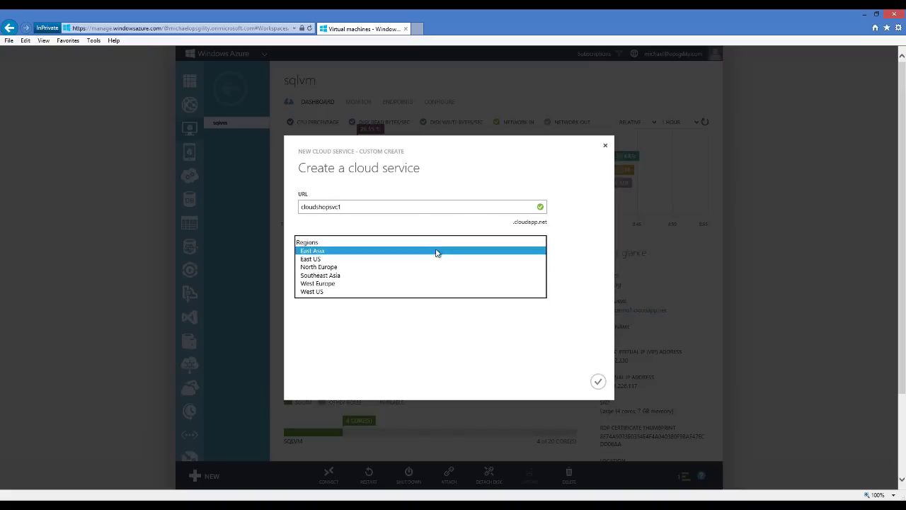
click(398, 292)
Deploy 'my cloud shop' to production using CloudShop.Azure.cspkg and ServiceConfiguration.Cloud.cscfg.
click(301, 281)
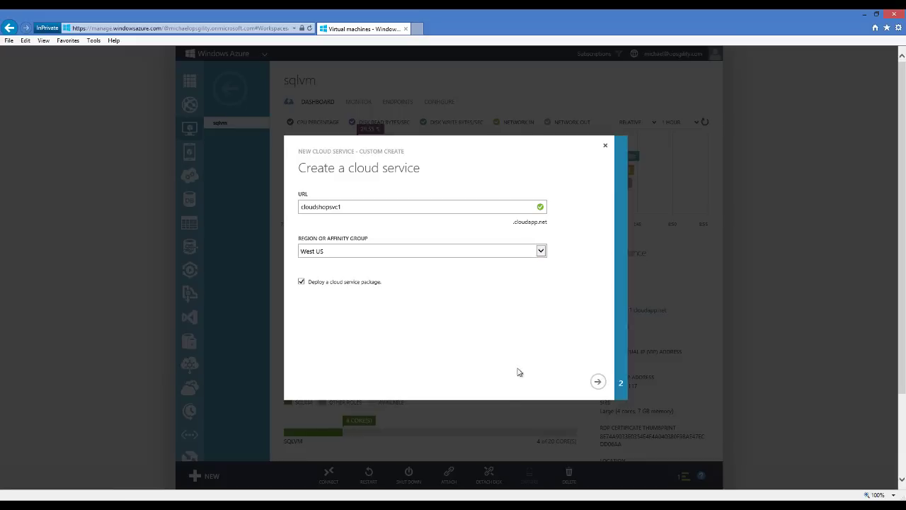
click(598, 381)
text(my cloud s)
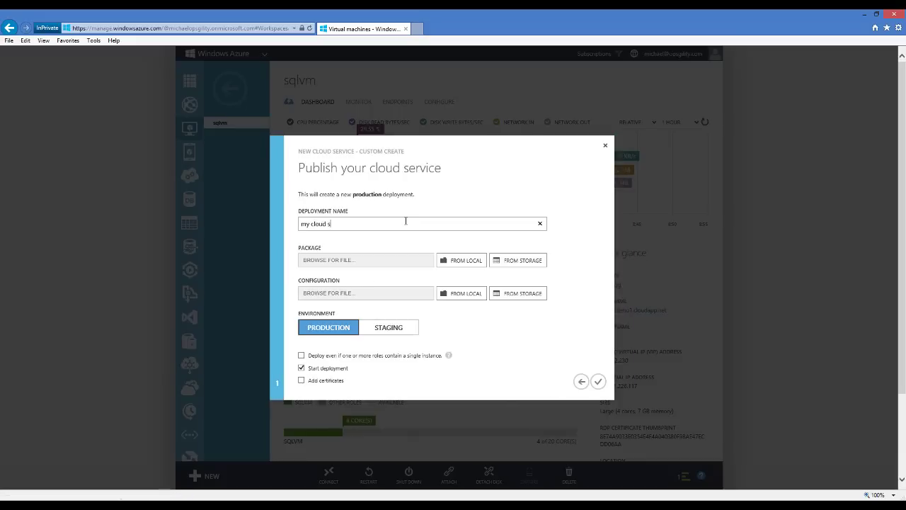
text(hop)
click(457, 263)
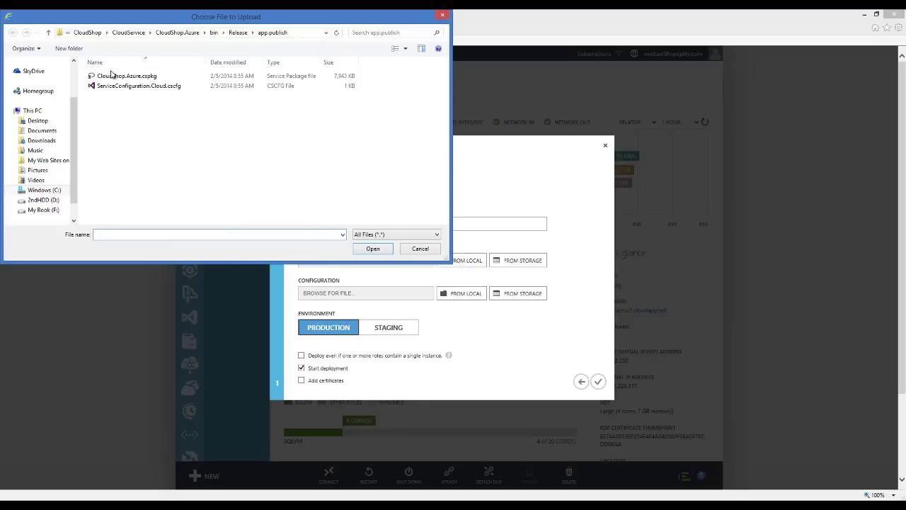
double_click(113, 76)
click(473, 293)
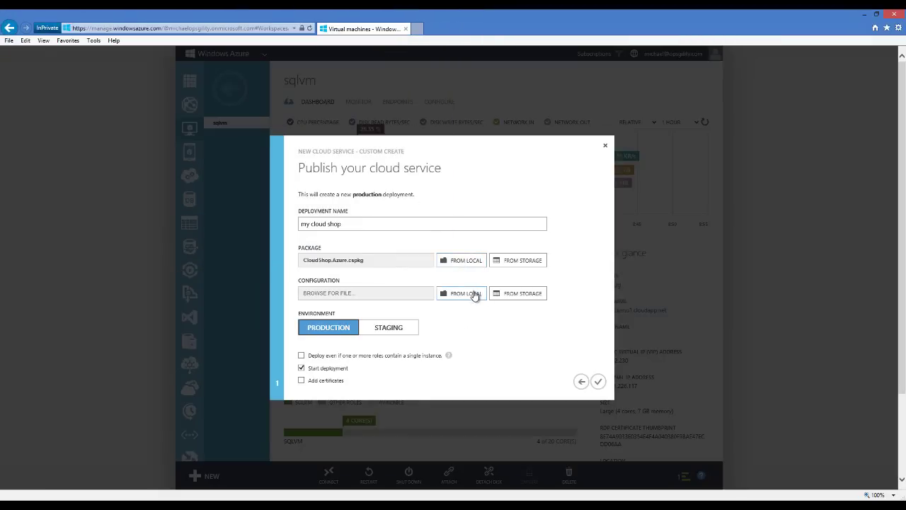
double_click(141, 86)
click(302, 355)
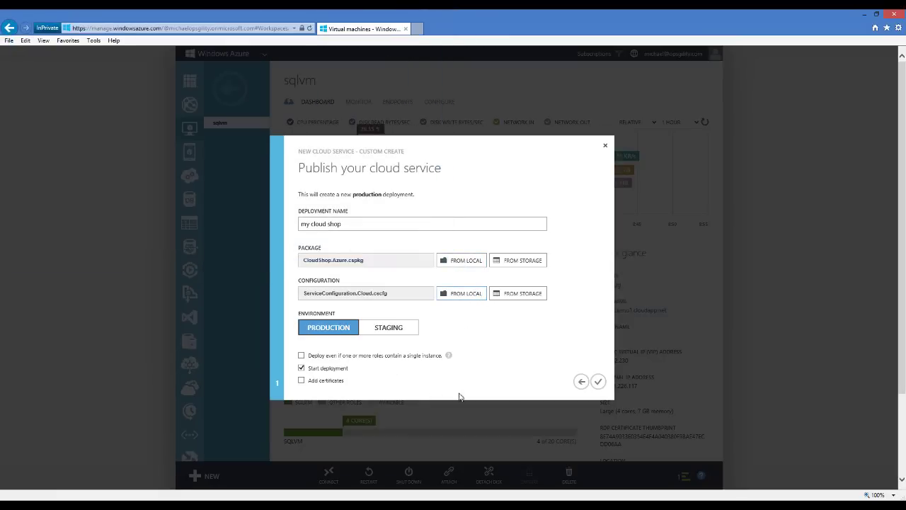
click(597, 383)
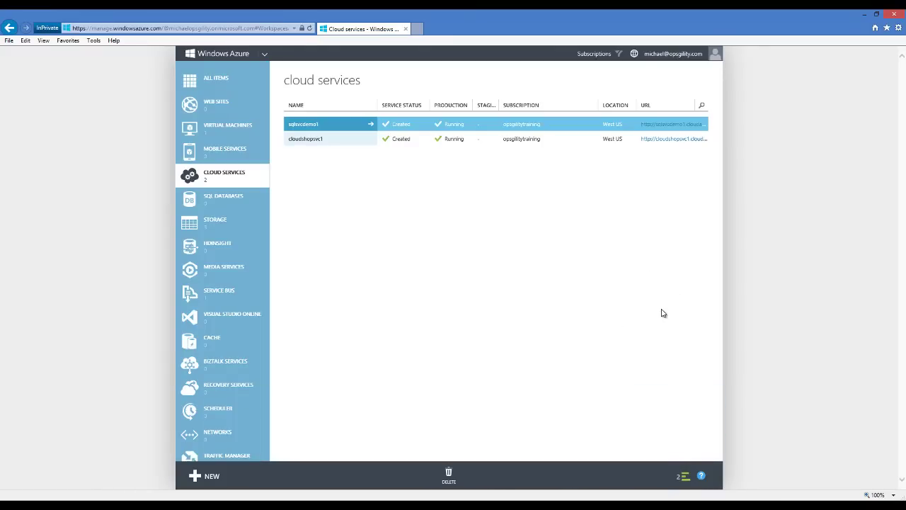
Open the copied cloudshopsvc1.cloudapp.net site address in an InPrivate browsing window.
right_click(690, 142)
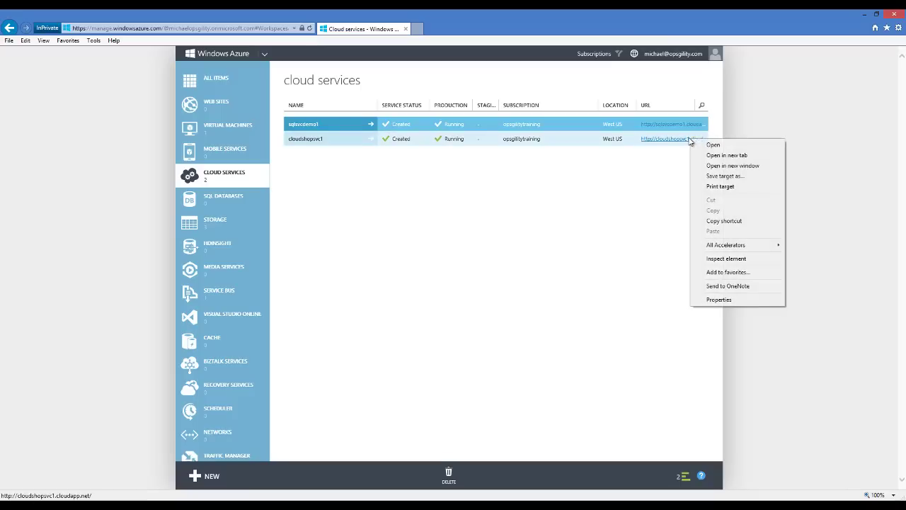
click(714, 221)
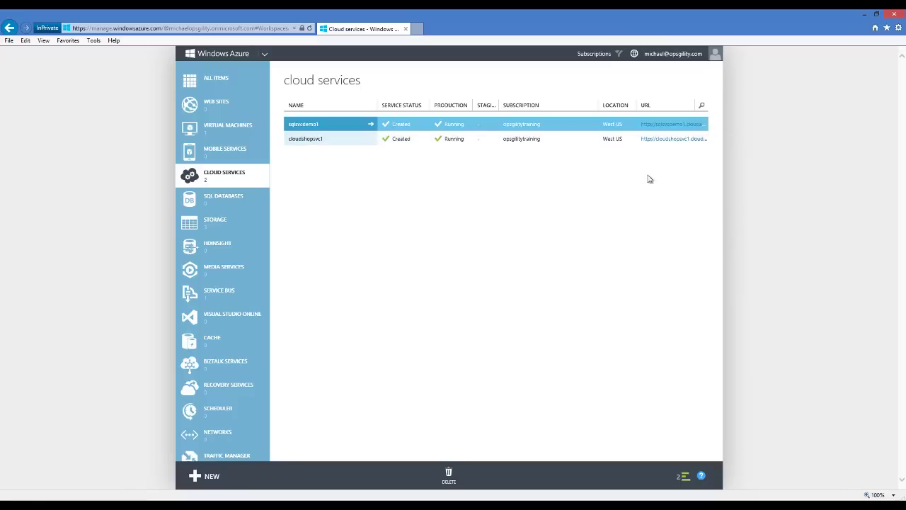
click(94, 40)
click(101, 64)
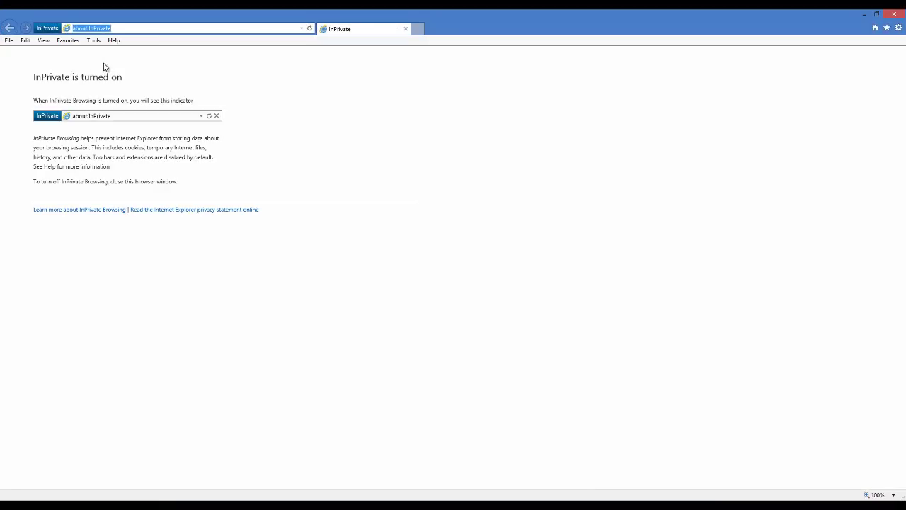
key(ctrl+v)
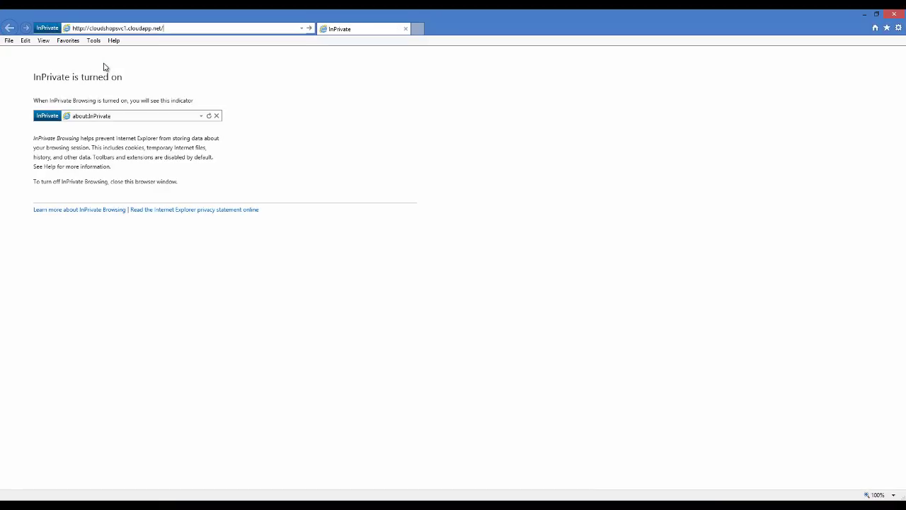
key(Return)
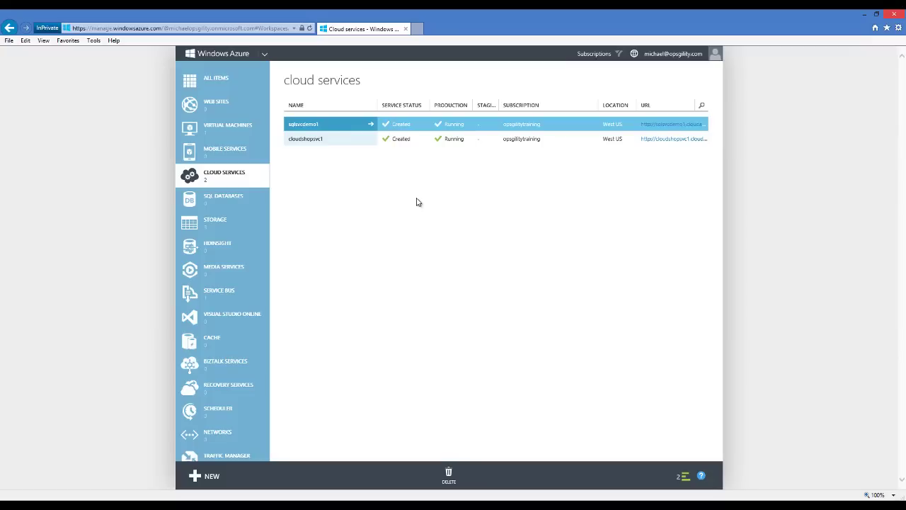
click(309, 142)
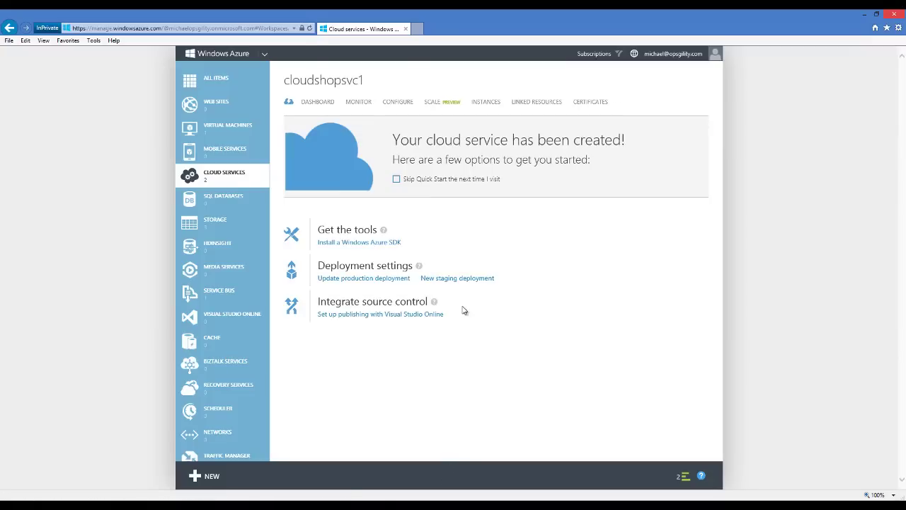
click(320, 103)
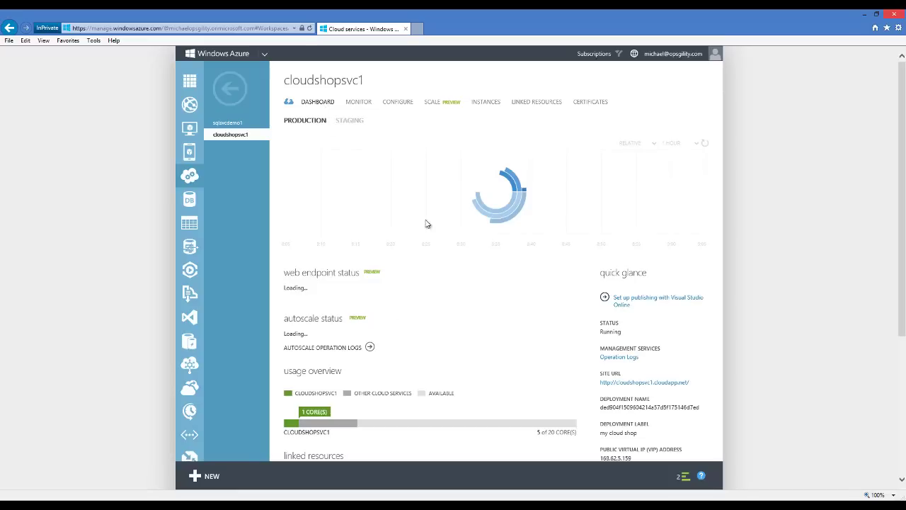
scroll(673, 401, down, 2)
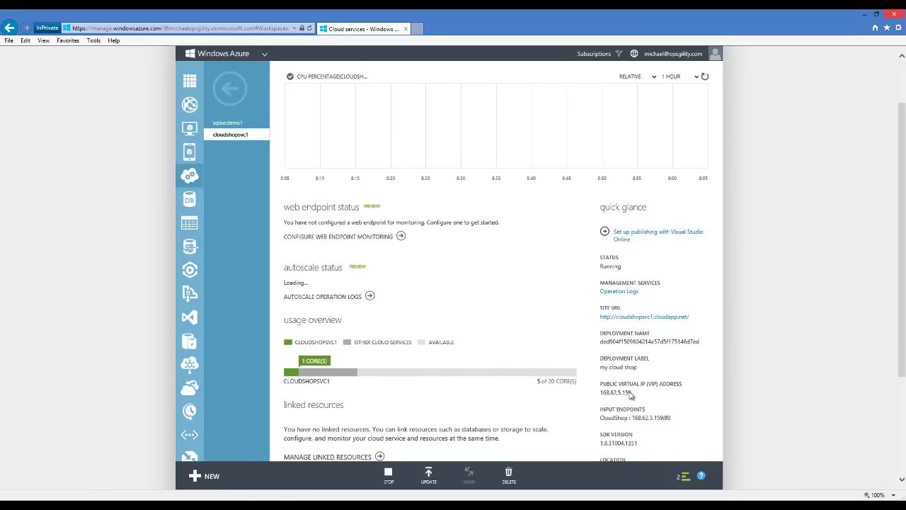
drag(634, 393, 600, 393)
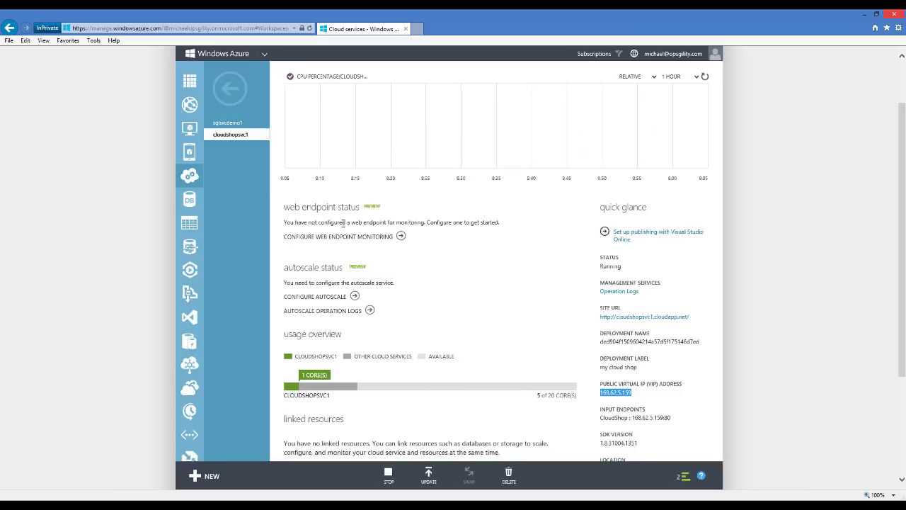
click(230, 89)
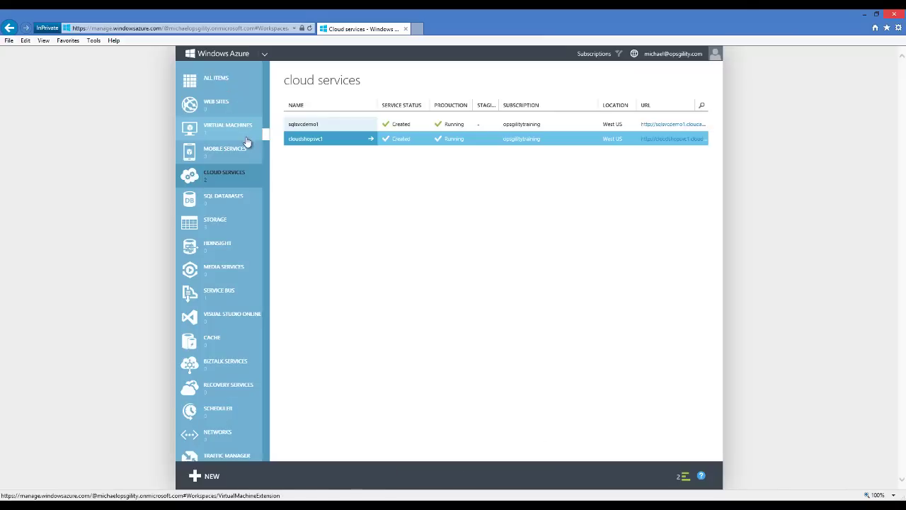
click(237, 133)
On sqlvm's MSSQL endpoint ACL, add an 'allow cloud service' rule for 168.62.5.159/32.
click(304, 136)
click(397, 102)
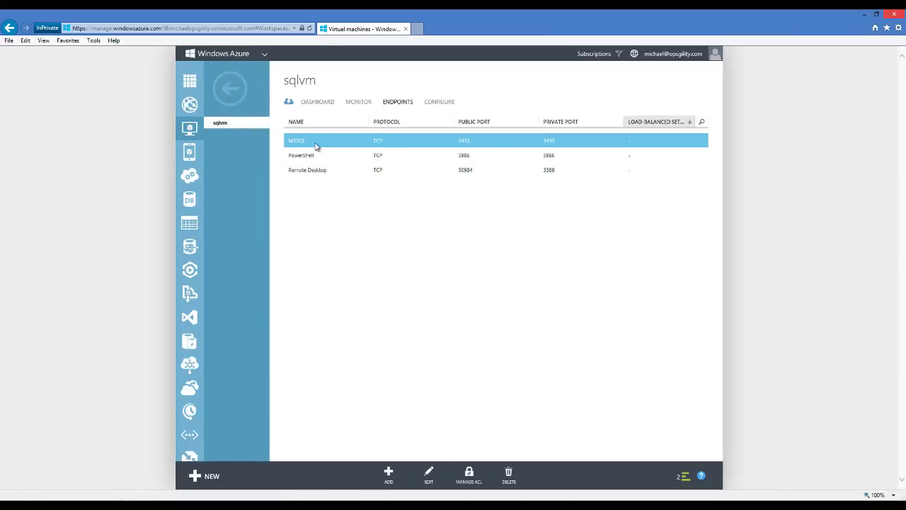
click(475, 487)
text(allow cloud service)
key(Tab)
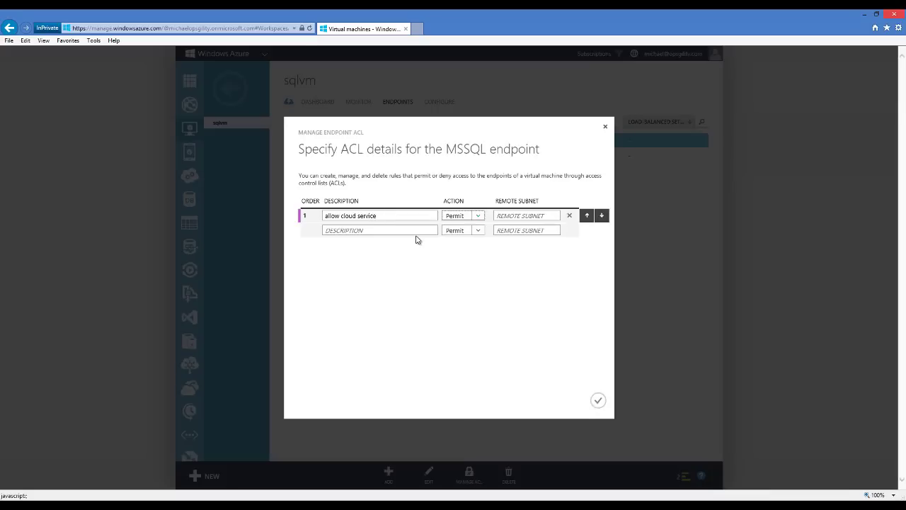
key(Tab)
key(ctrl+v)
text(/3)
key(Tab)
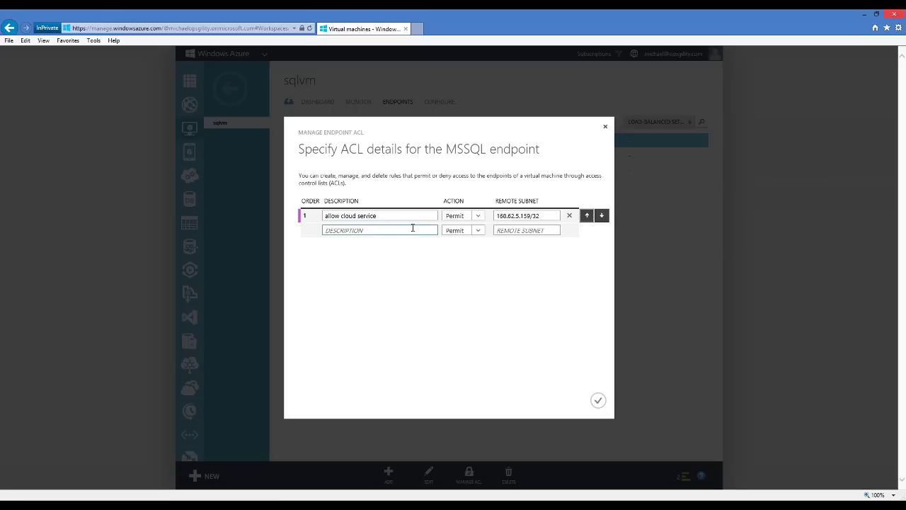
Add a second rule denying 0.0.0.0/0 and save the endpoint's access rules.
click(413, 230)
text(deny everyone onese)
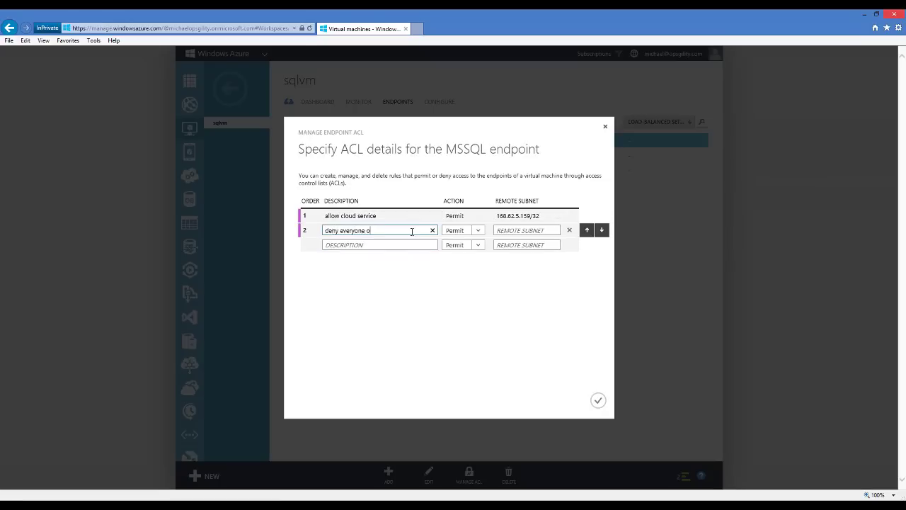
click(463, 230)
click(463, 254)
click(526, 233)
click(525, 232)
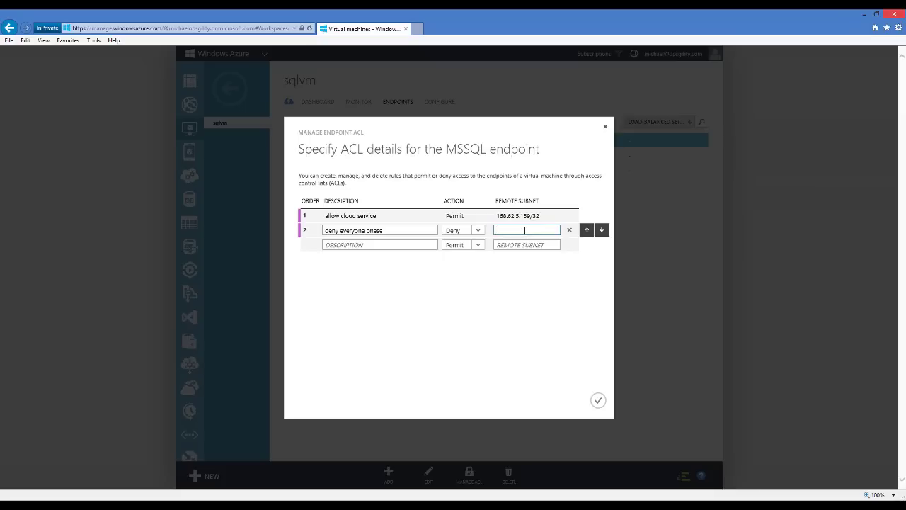
text(0.0.0.0/0)
click(544, 324)
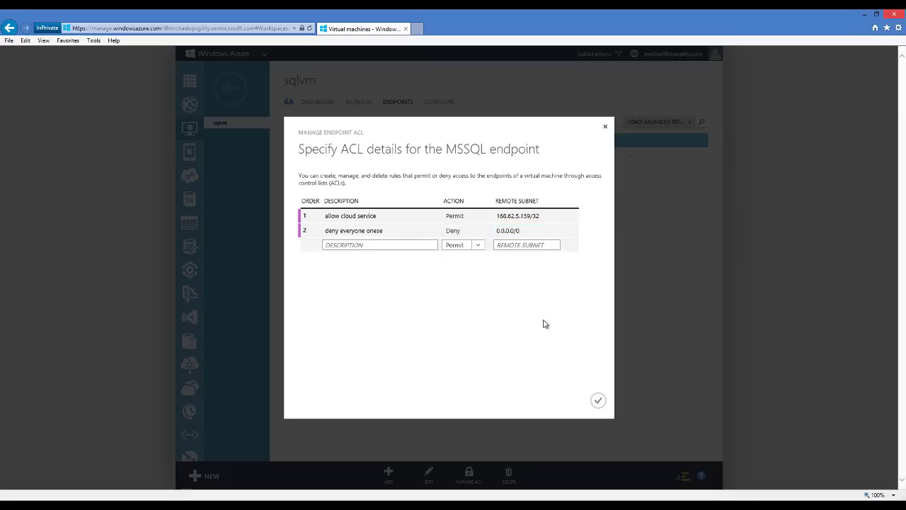
click(598, 400)
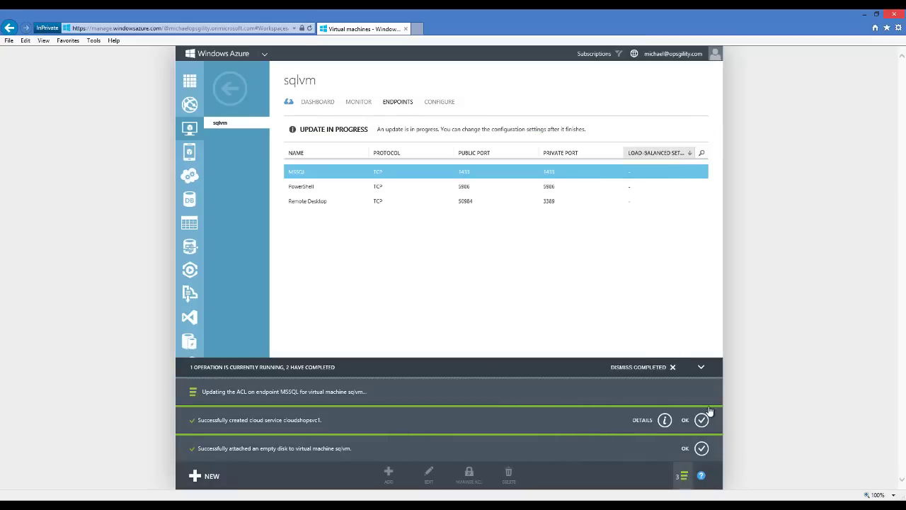
Dismiss completed notifications and go back to the Cloud Services list via Virtual Machines.
click(671, 368)
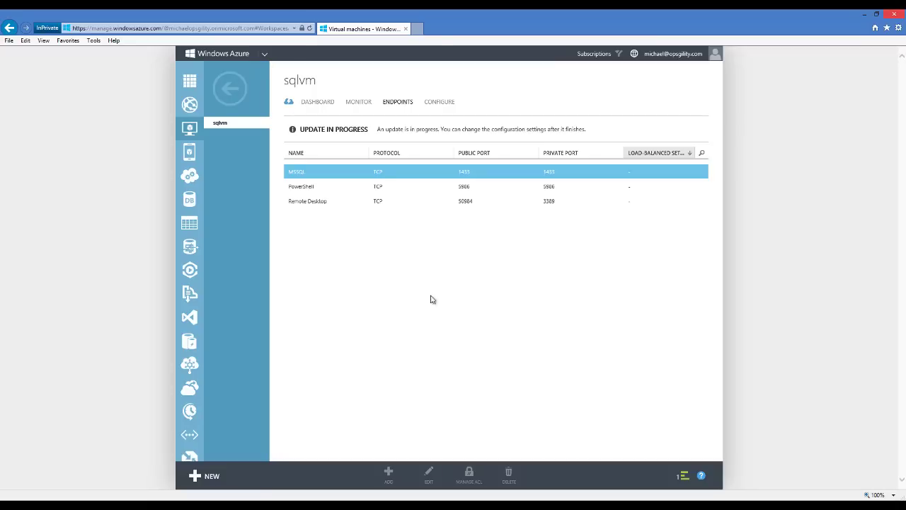
click(230, 89)
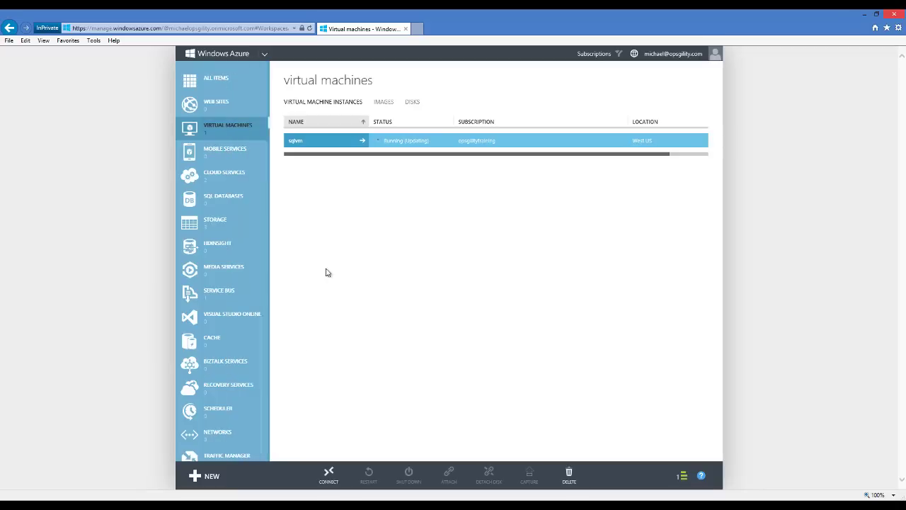
click(243, 186)
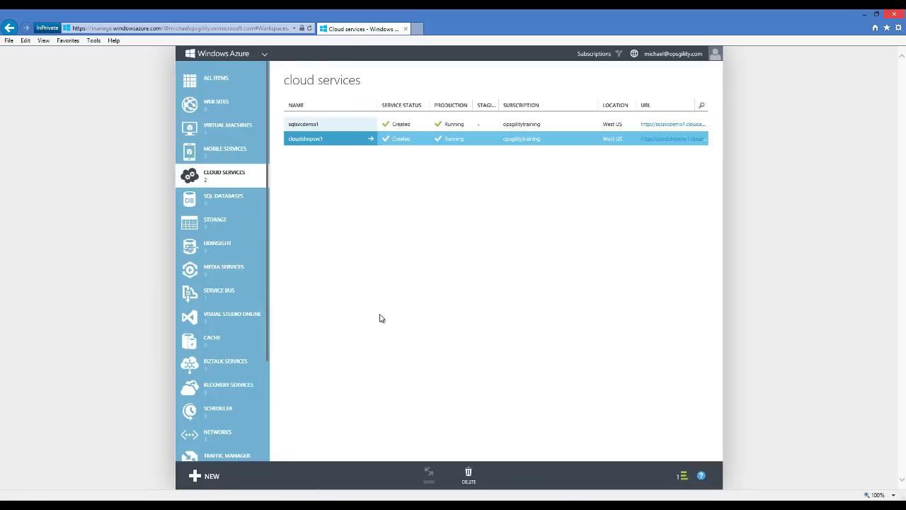
Set cloudshopsvc1's CloudShop instance count to 4 on the Scale page and save.
click(300, 145)
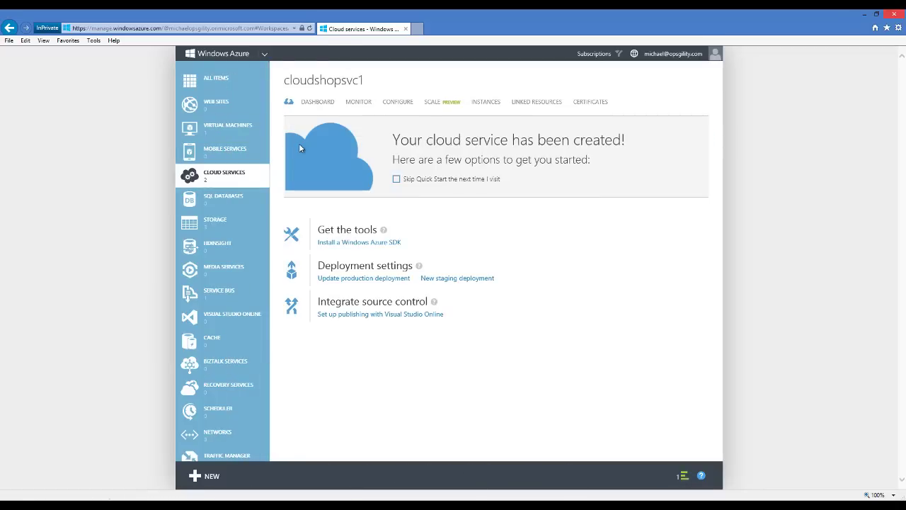
click(437, 110)
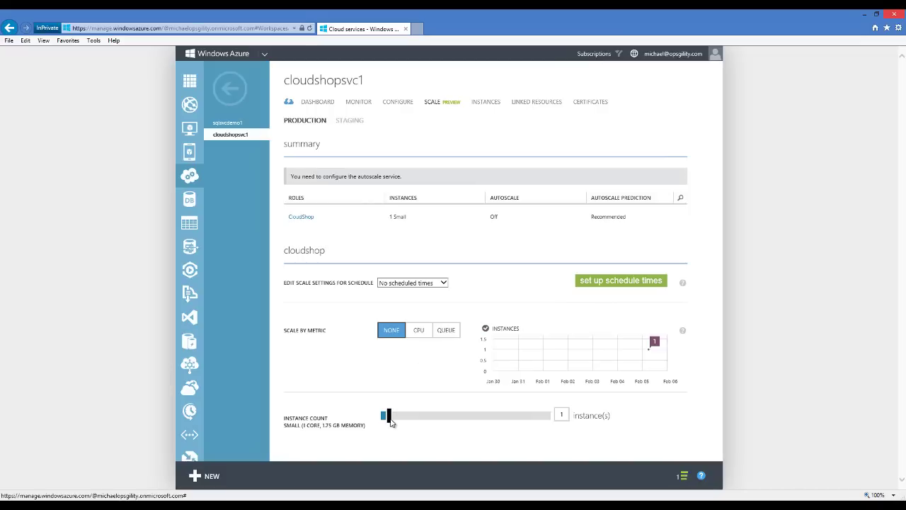
drag(389, 417, 558, 425)
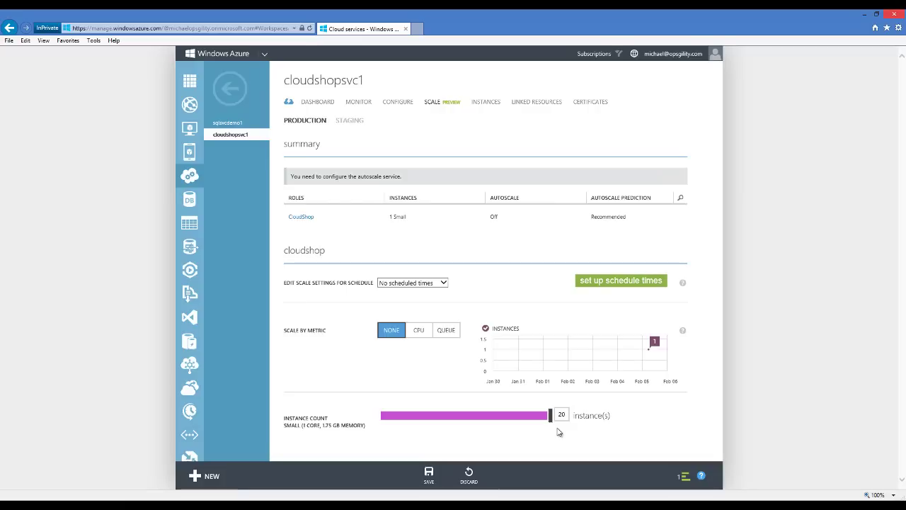
drag(550, 417, 415, 419)
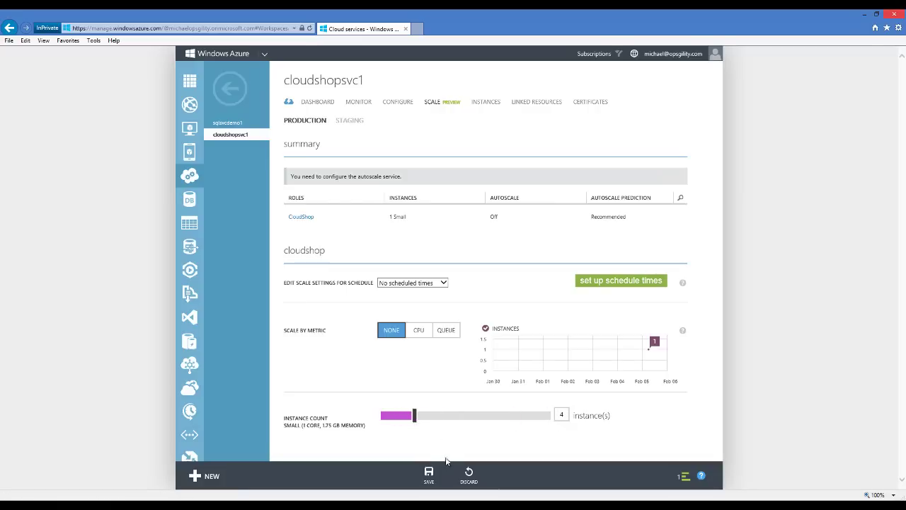
click(429, 473)
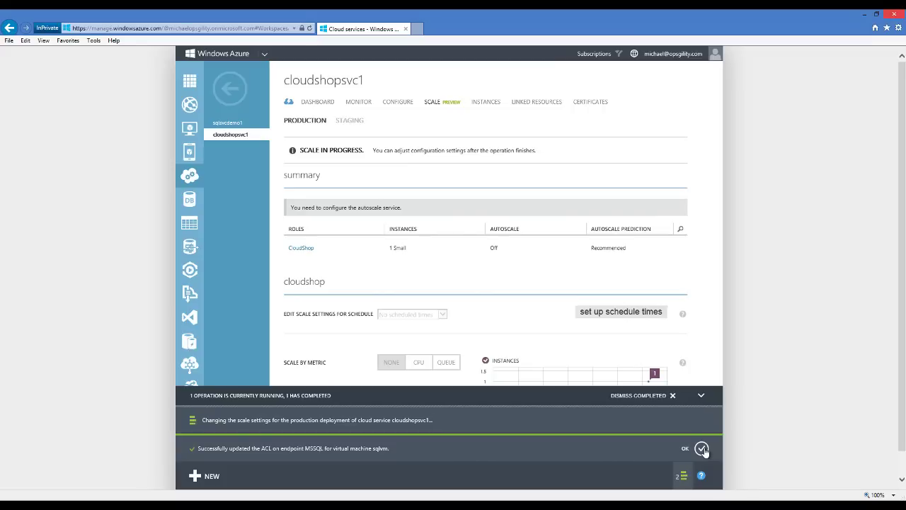
click(701, 448)
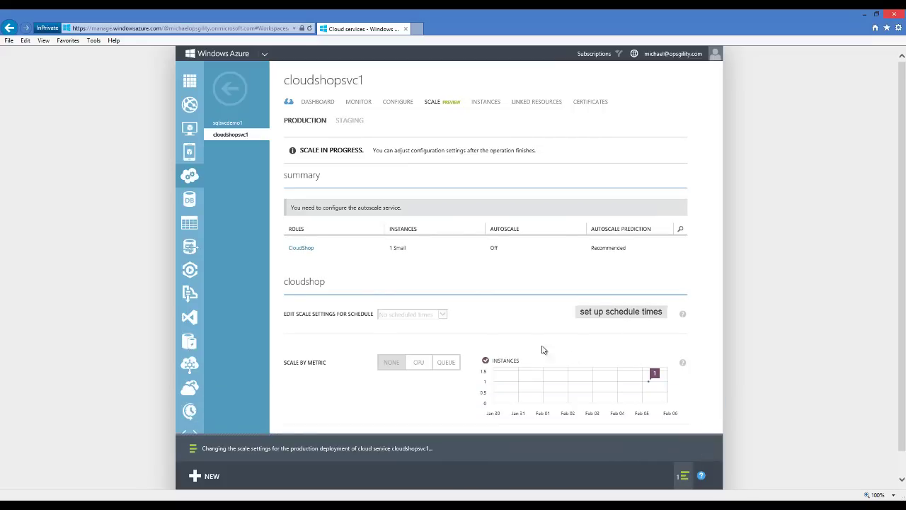
scroll(494, 317, down, 1)
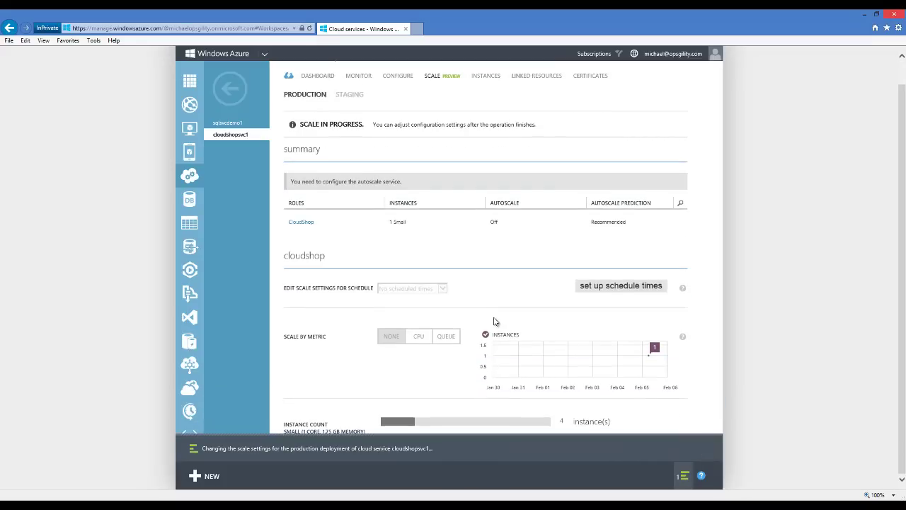
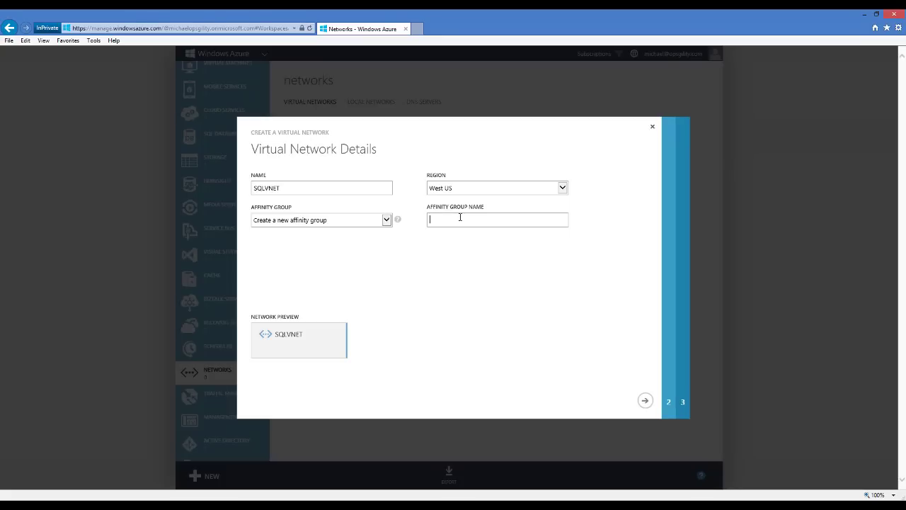
Enter SQLVNET as the network name and continue past the DNS settings to the address space.
text(SQLVNET)
key(Return)
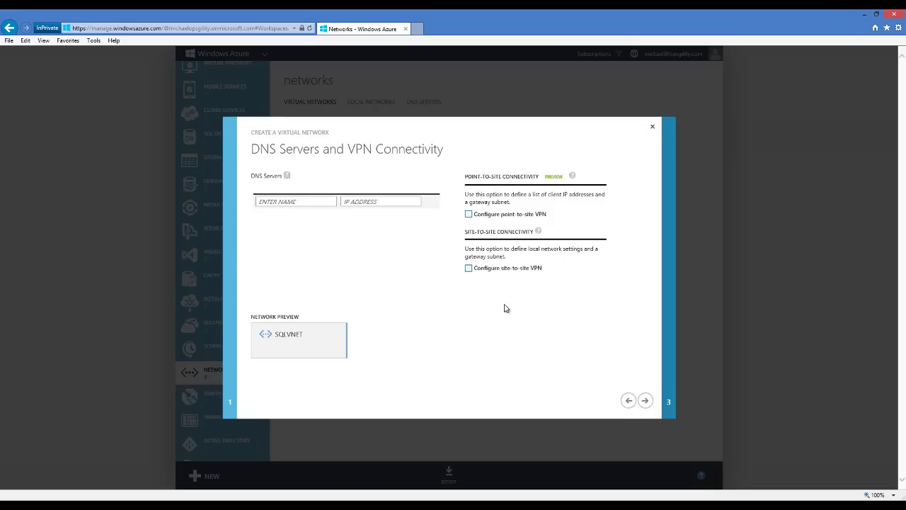
click(644, 400)
Rename the default subnet to SQL with a /24 size.
click(313, 230)
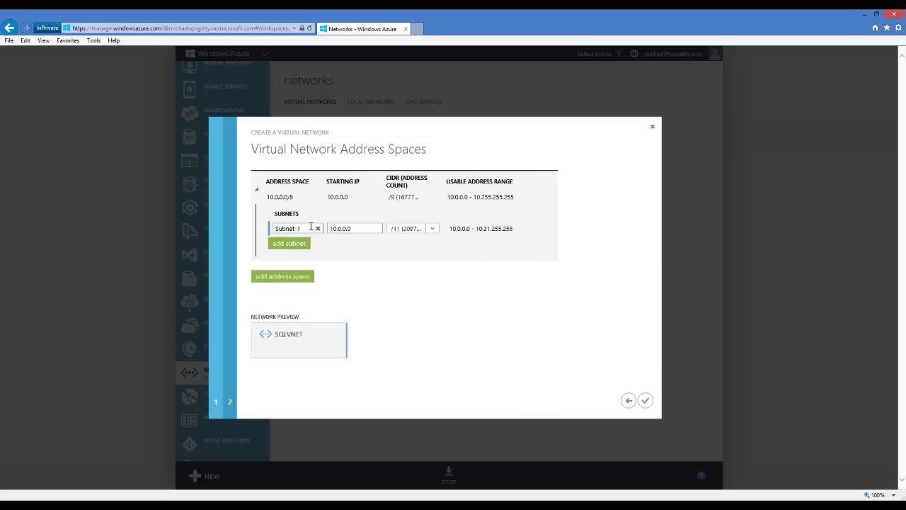
click(317, 228)
text(SQL)
click(429, 230)
scroll(428, 252, down, 2)
click(422, 274)
Add a CloudService subnet at 10.0.1.0/24 and finish creating the network.
click(290, 243)
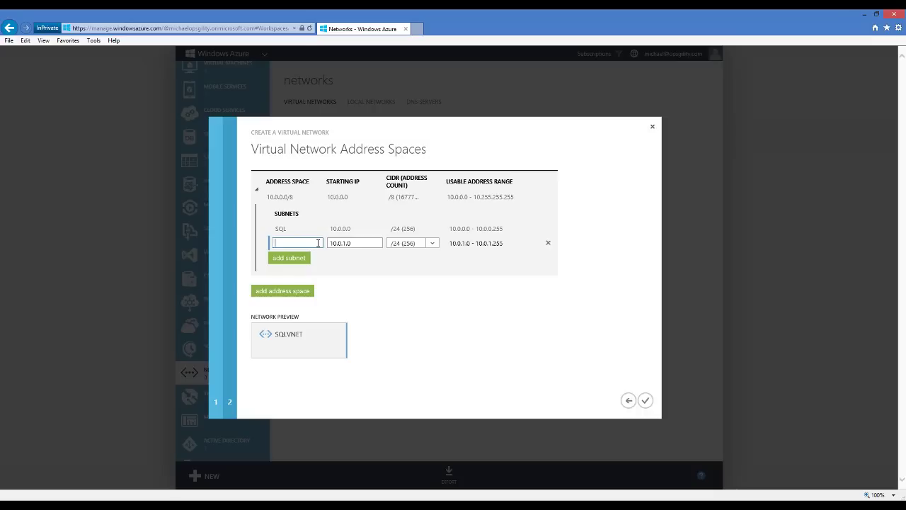
text(CloudService)
key(Tab)
click(473, 283)
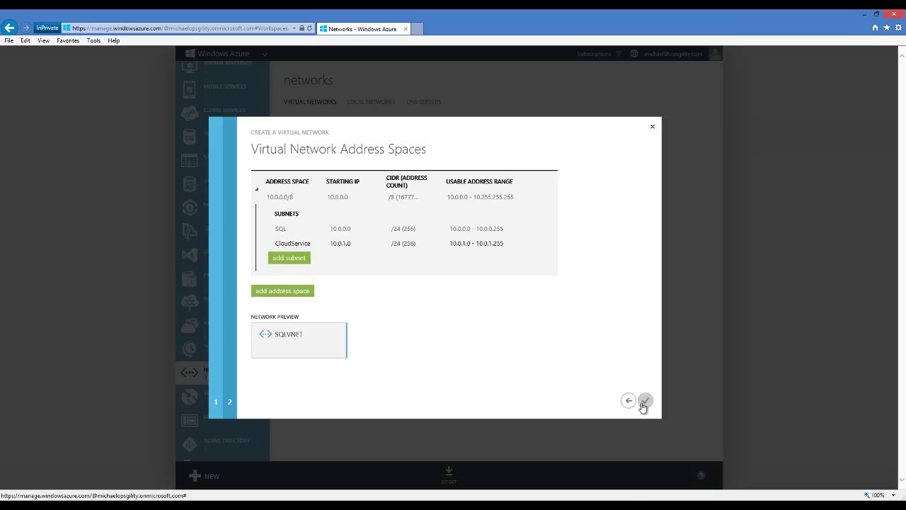
click(645, 401)
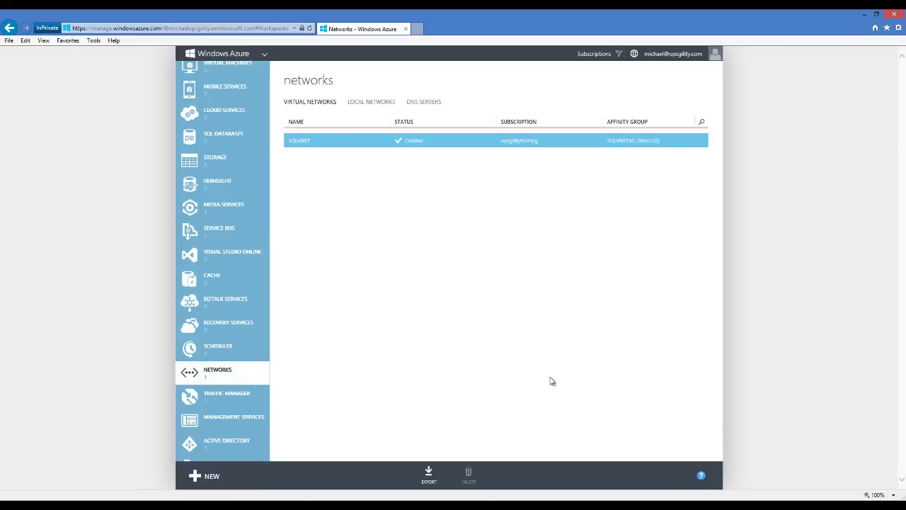
Start a gallery virtual machine using the SQL Server 2012 SP1 Enterprise image.
click(211, 476)
click(229, 346)
click(309, 286)
click(236, 289)
click(368, 307)
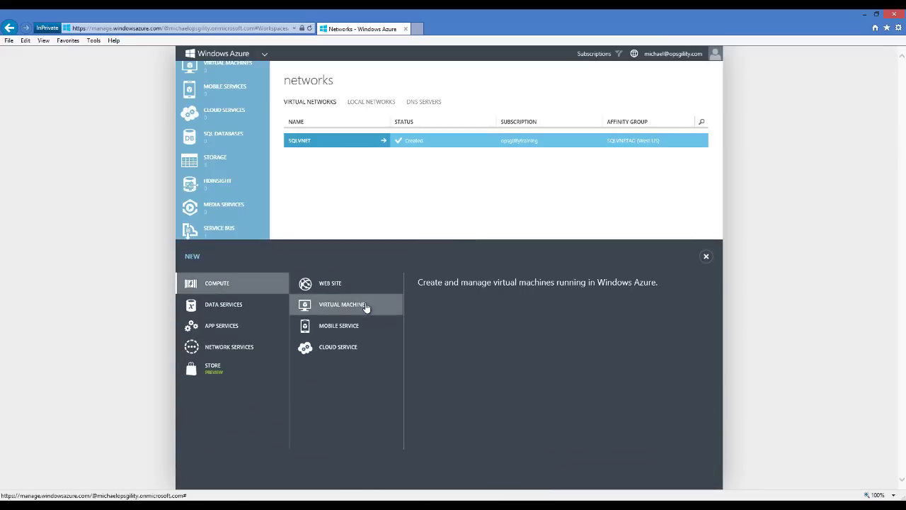
click(474, 312)
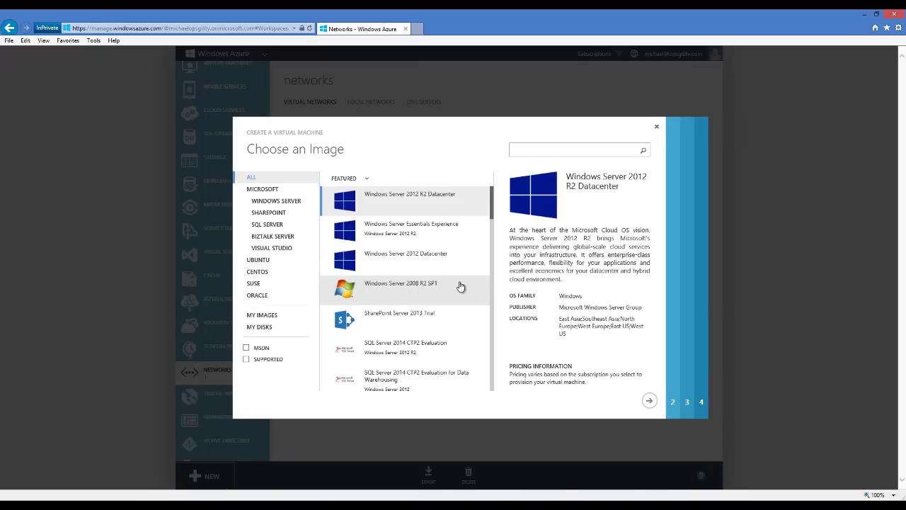
click(267, 225)
click(445, 320)
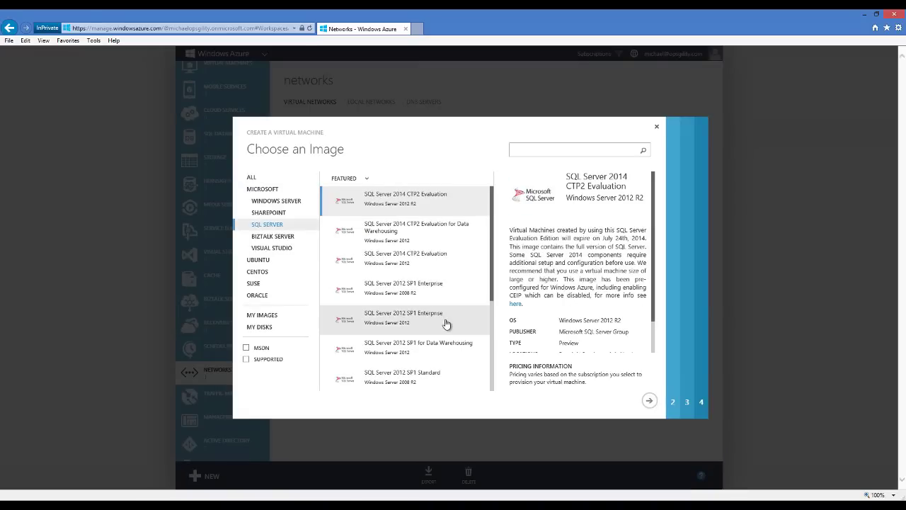
click(649, 400)
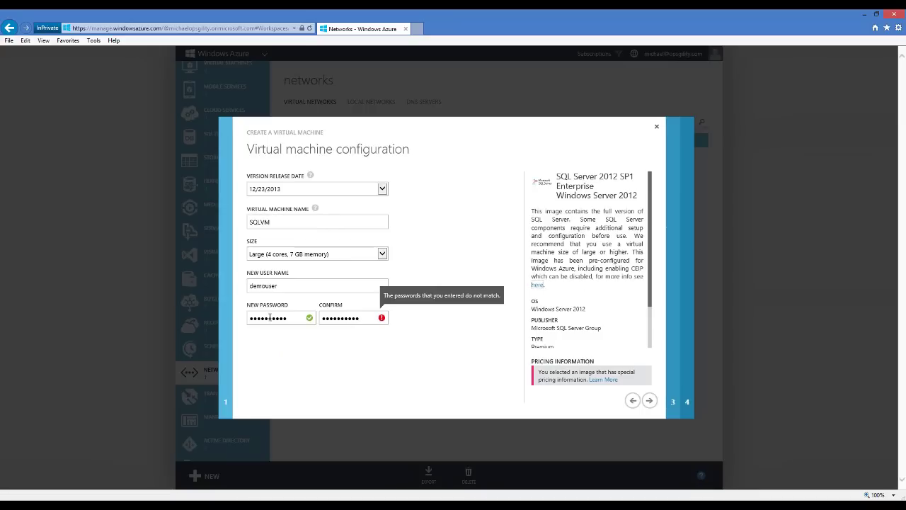
Enter and confirm the administrator password for SQLVM.
drag(291, 319, 240, 319)
text(•••)
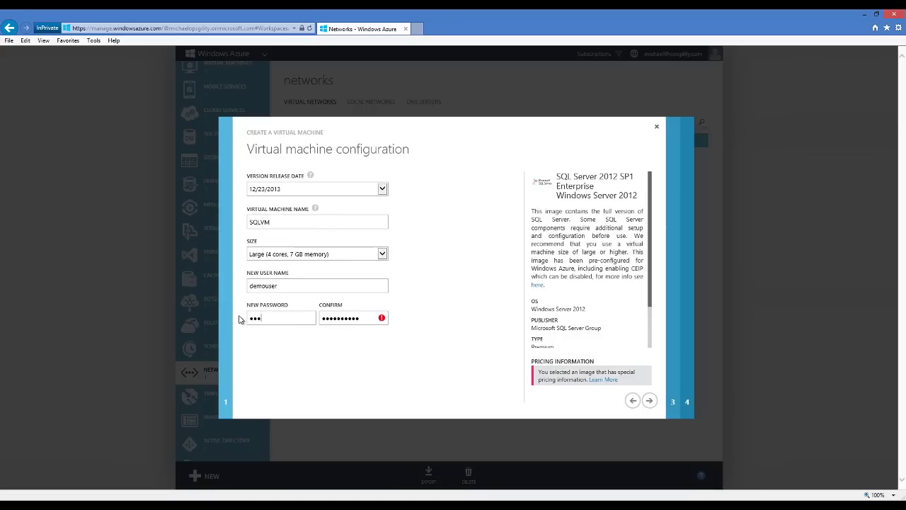
key(BackSpace)
key(BackSpace)
key(BackSpace)
key(BackSpace)
key(BackSpace)
key(BackSpace)
text(•••••••••)
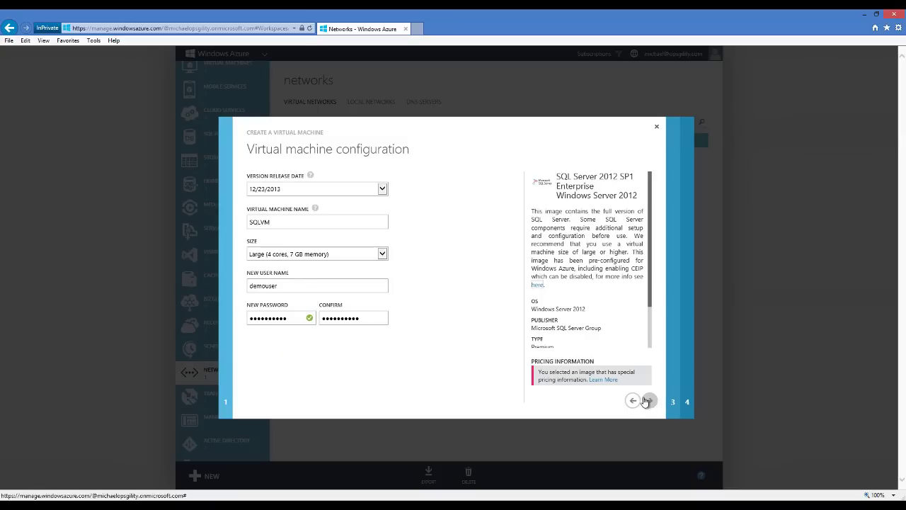
Set the cloud service DNS name to SQLDEMOSVC1 and place the VM in SQLVNET.
click(649, 401)
click(356, 218)
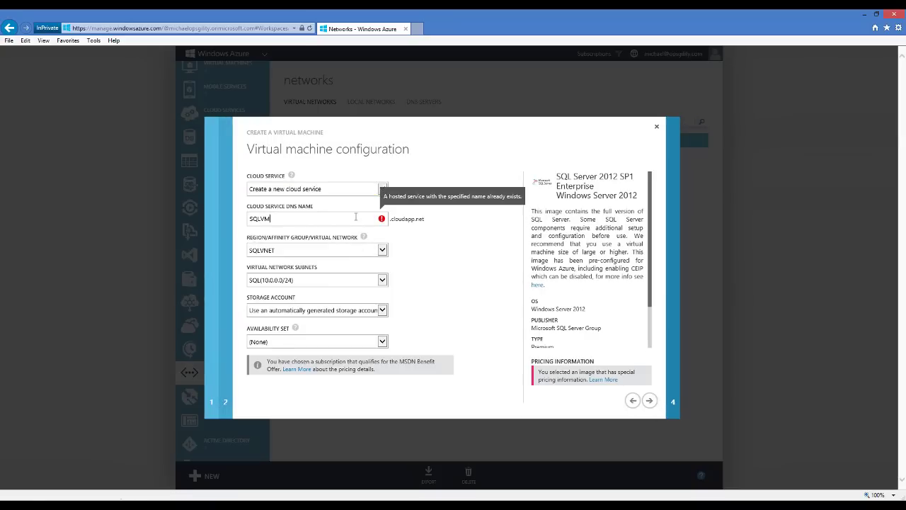
key(BackSpace)
text(DEMOSVC1)
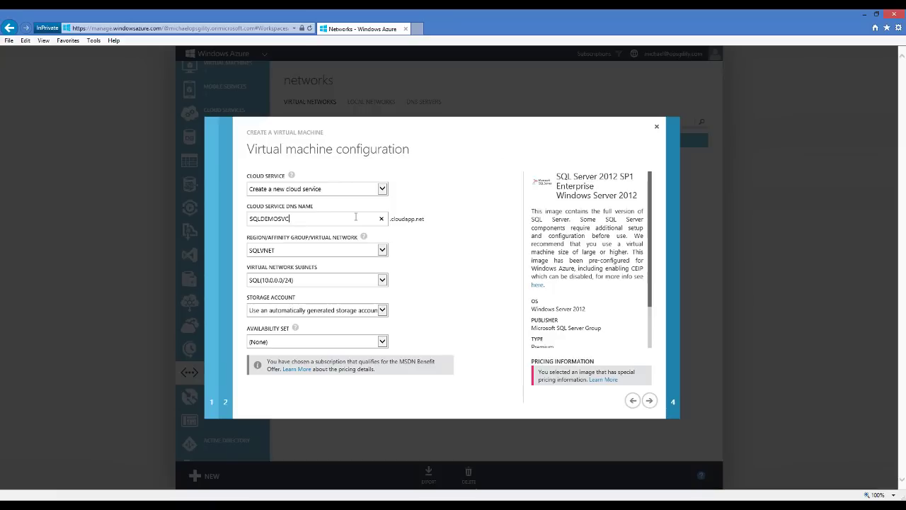
click(343, 250)
click(343, 250)
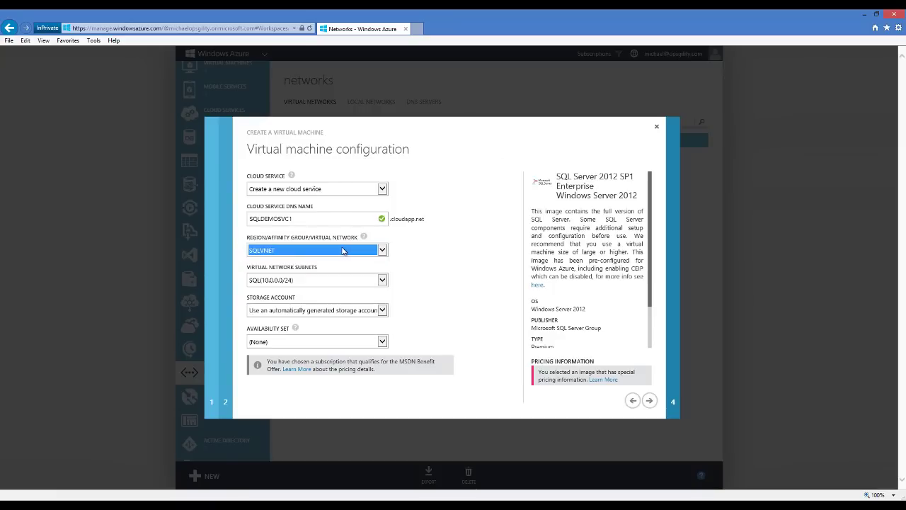
Store the VM in ppestorage1, keep the default endpoints, and submit SQLVM.
click(373, 315)
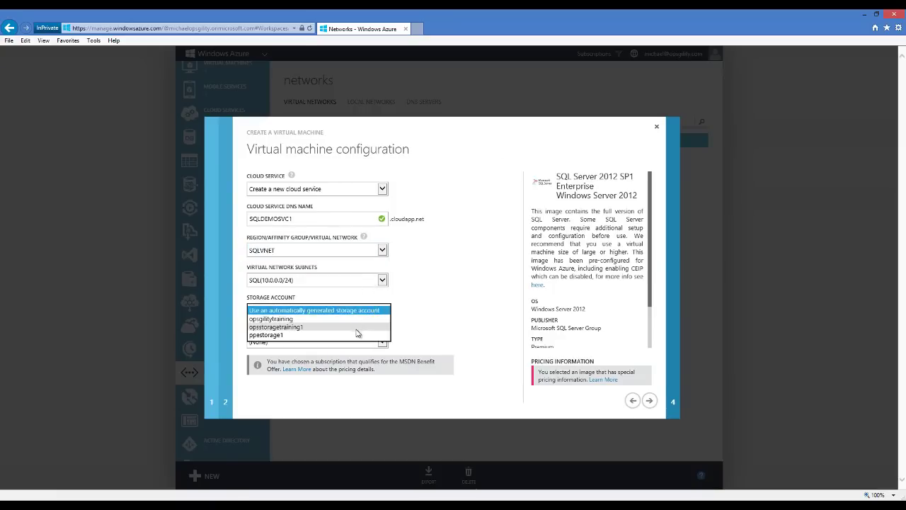
click(354, 335)
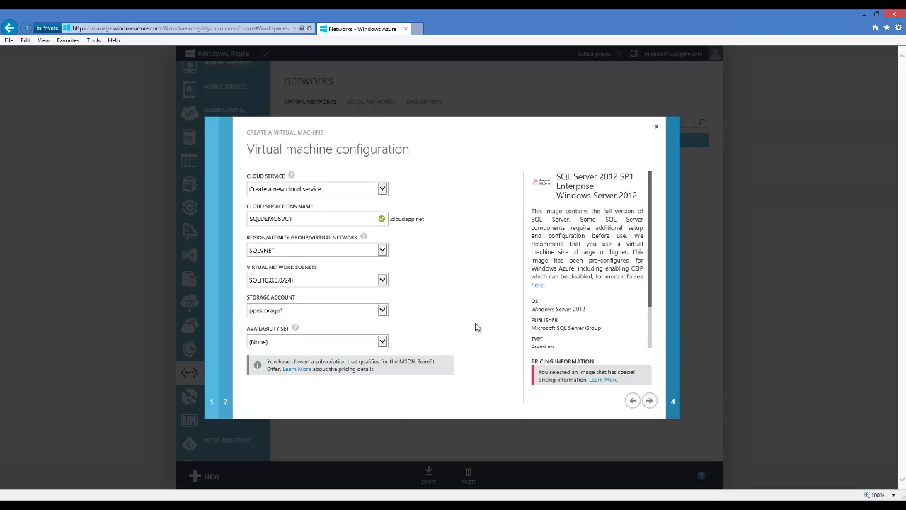
click(649, 401)
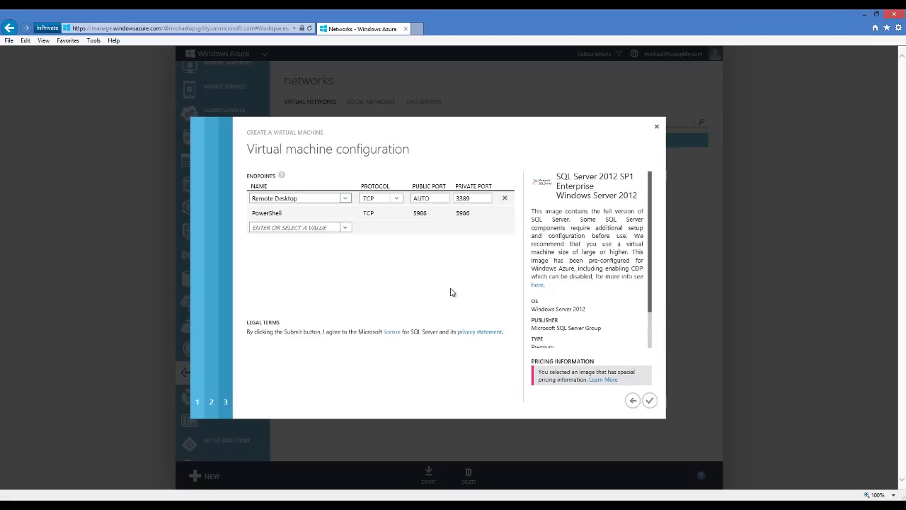
click(649, 401)
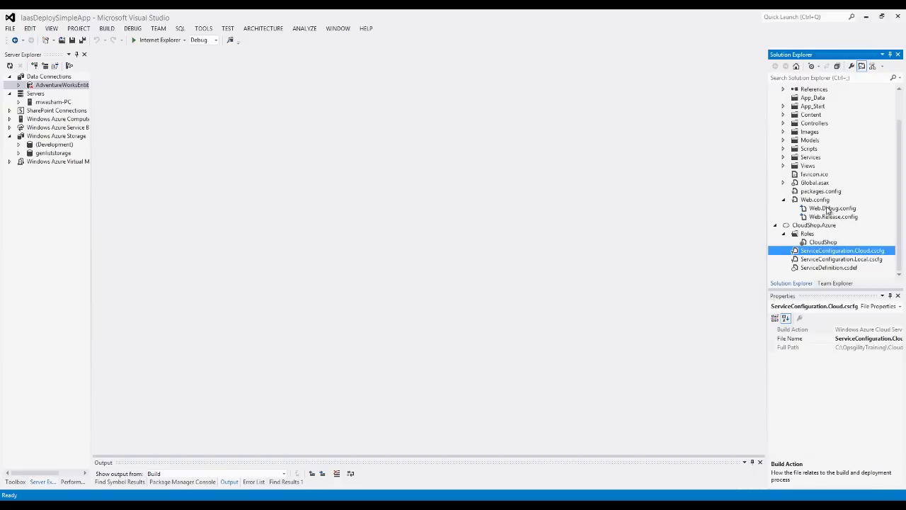
Find the sqlsvcdemo1.cloudapp.net server name in Web.config's DefaultConnection, then return to the portal.
double_click(819, 200)
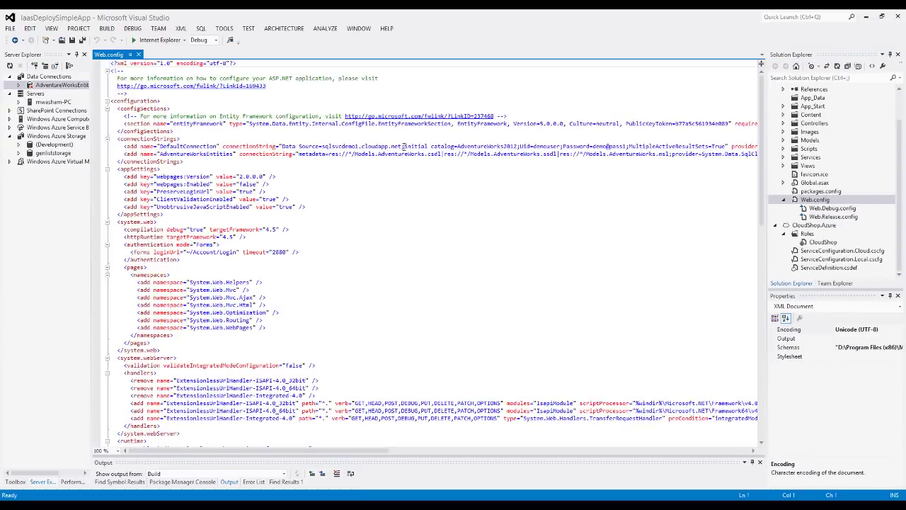
drag(404, 146, 323, 146)
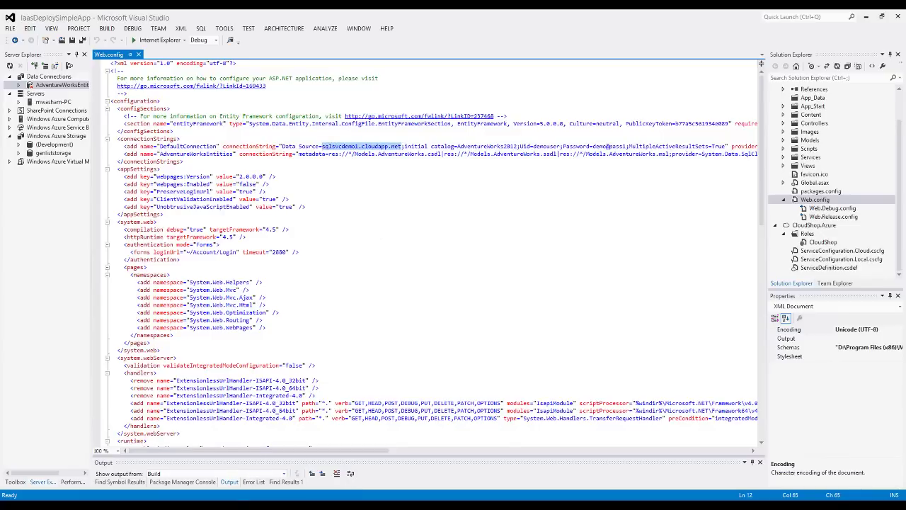
key(alt+Tab)
scroll(203, 374, down, 5)
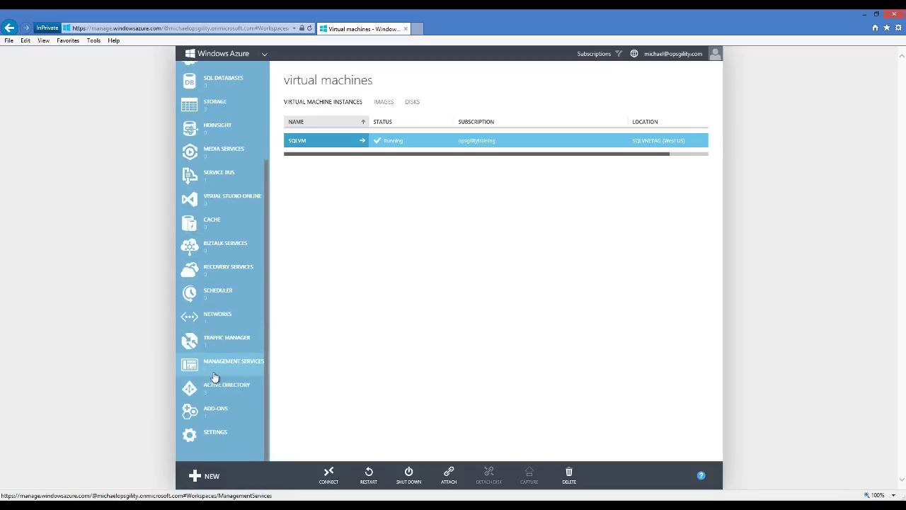
View the SQLVNET dashboard listing SQLVM at IP 10.0.0.4 in the SQL subnet.
click(216, 323)
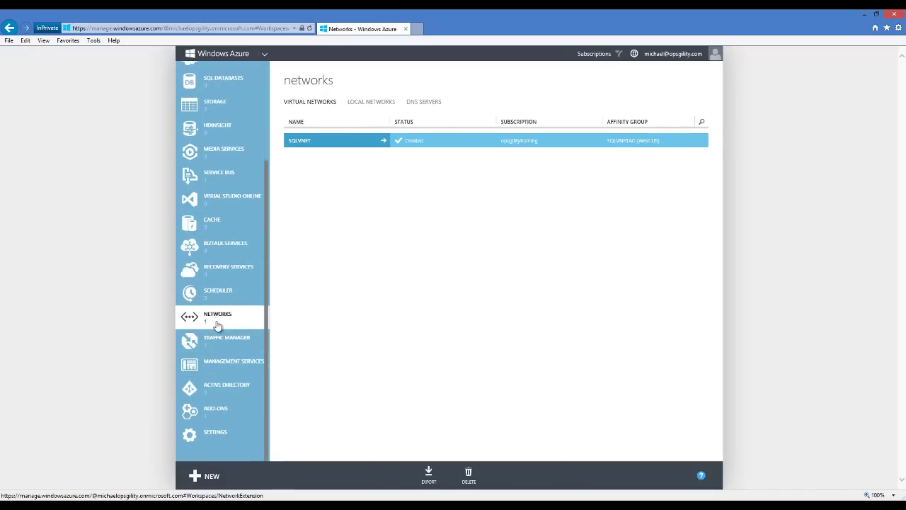
click(299, 140)
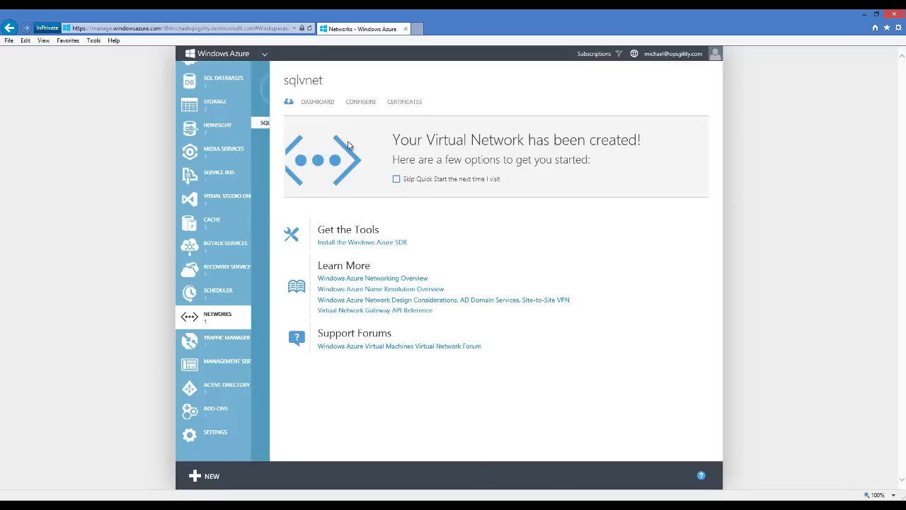
click(321, 102)
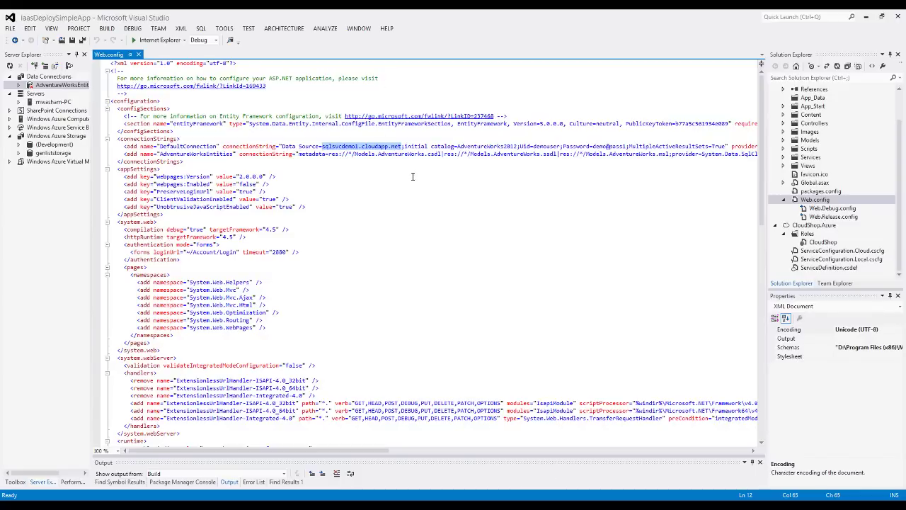
Replace sqlsvcdemo1.cloudapp.net with 10.0.0.4 in both Web.config connection strings and save.
text(10.0.0.4)
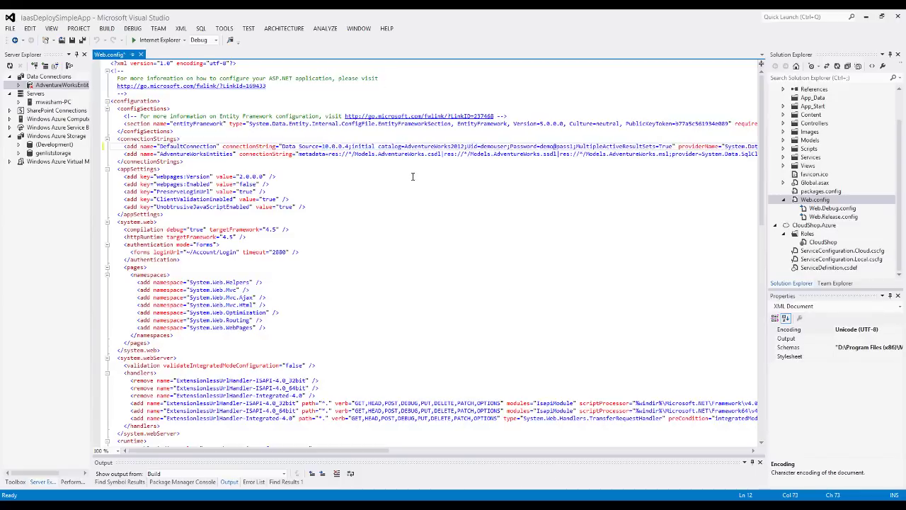
drag(388, 450, 582, 451)
drag(525, 153, 445, 157)
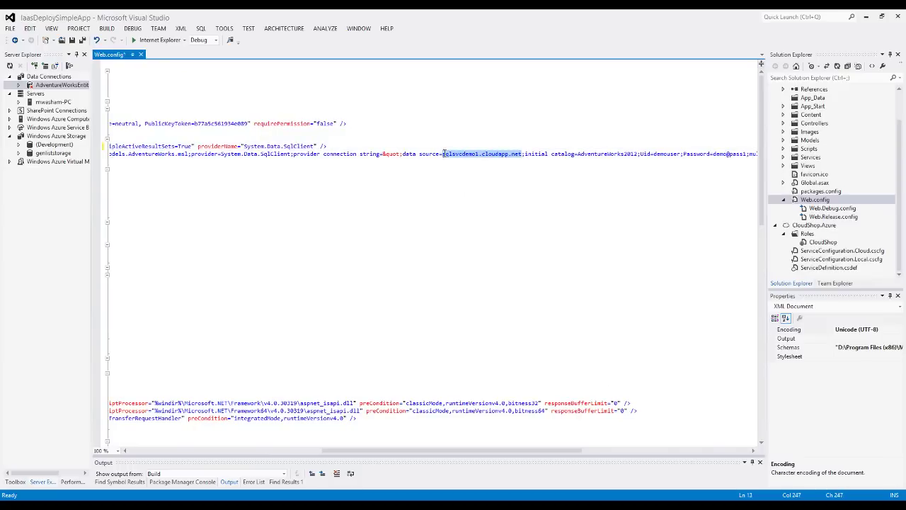
text(10.0.0.0)
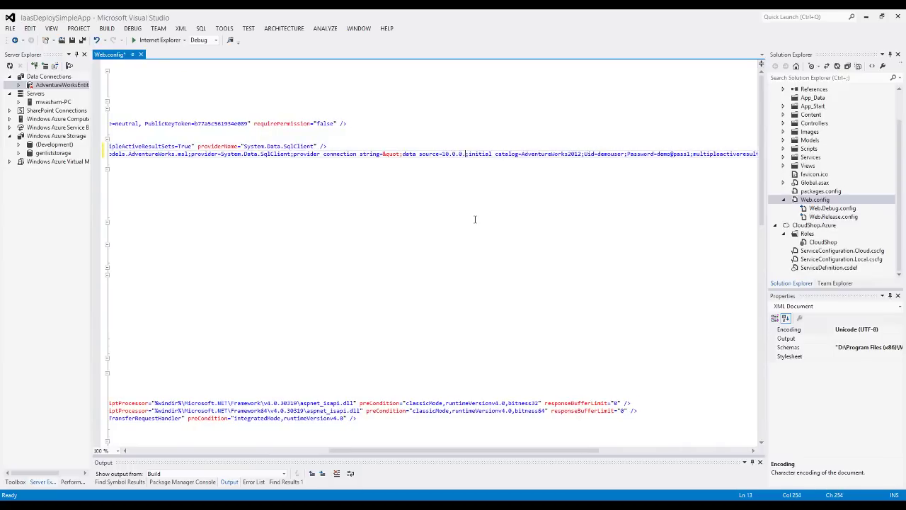
key(ctrl+s)
drag(564, 451, 334, 443)
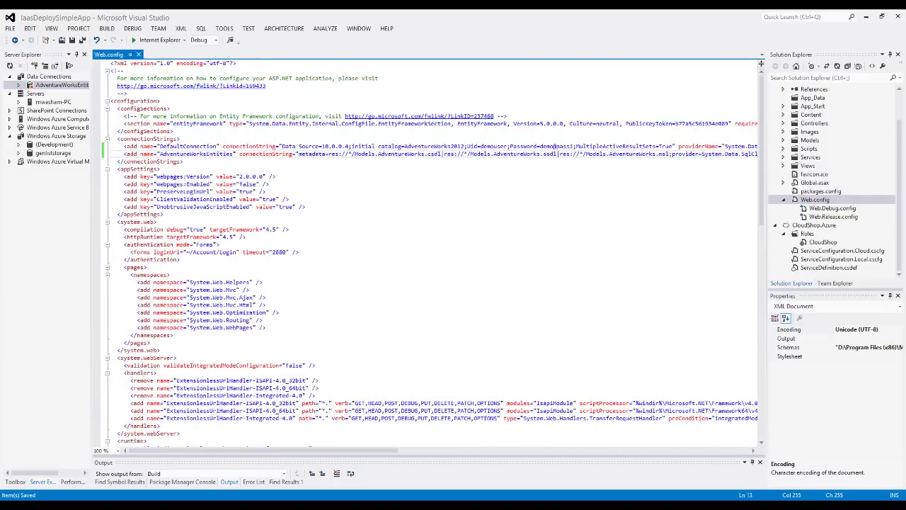
scroll(818, 152, up, 2)
Open ServiceConfiguration.Cloud.cscfg and position a new line before the closing ServiceConfiguration tag.
click(775, 107)
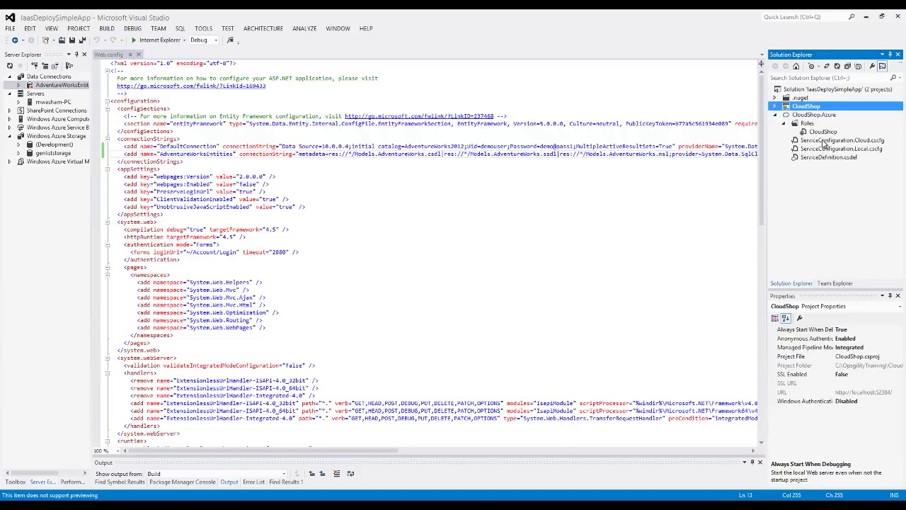
double_click(825, 141)
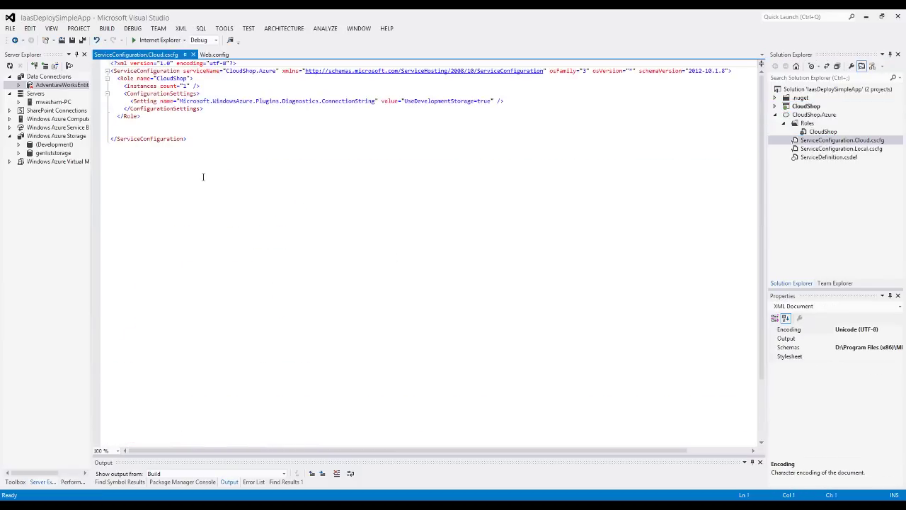
click(179, 123)
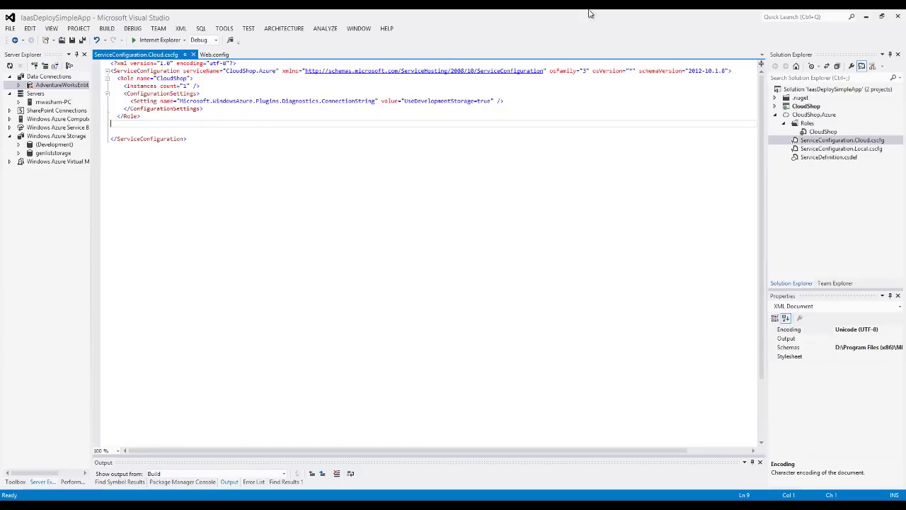
click(185, 86)
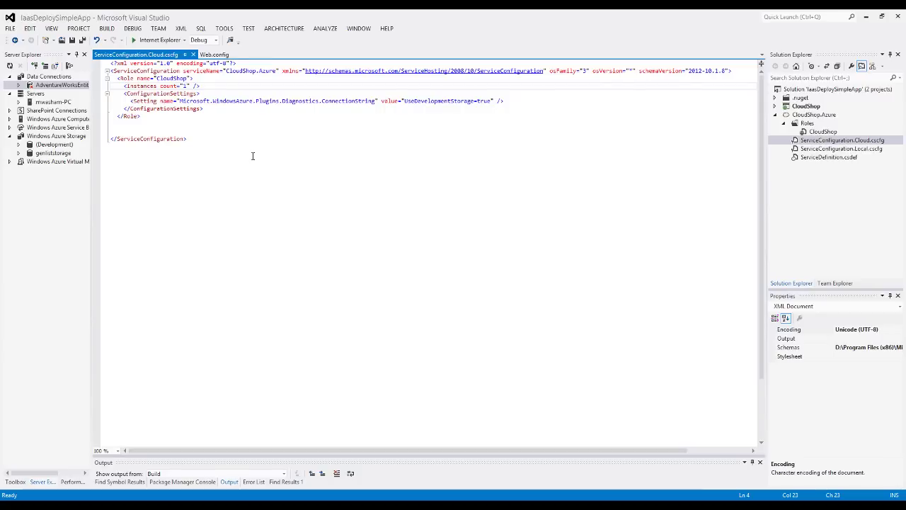
click(185, 132)
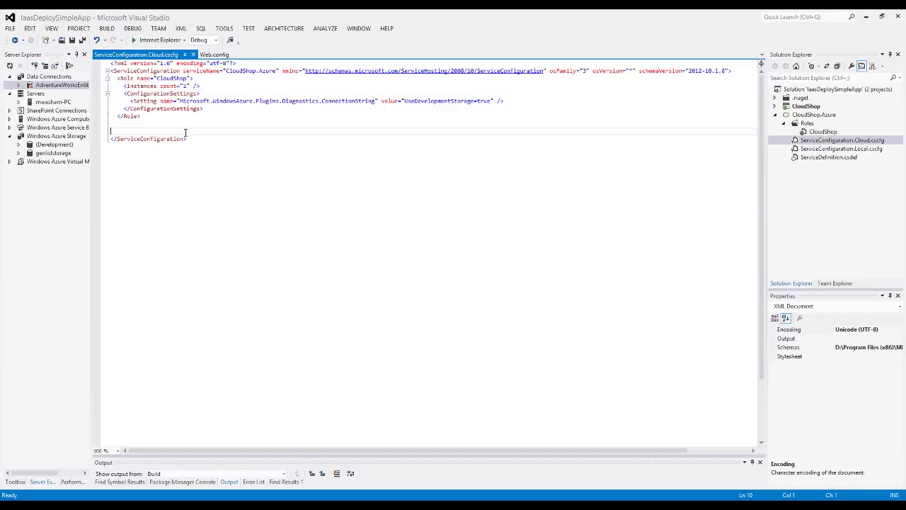
key(Tab)
Add a NetworkConfiguration element with VirtualNetworkSite name SQLVNET.
text(<N)
key(Tab)
text(>)
key(Return)
text(<V)
key(Tab)
text(/)
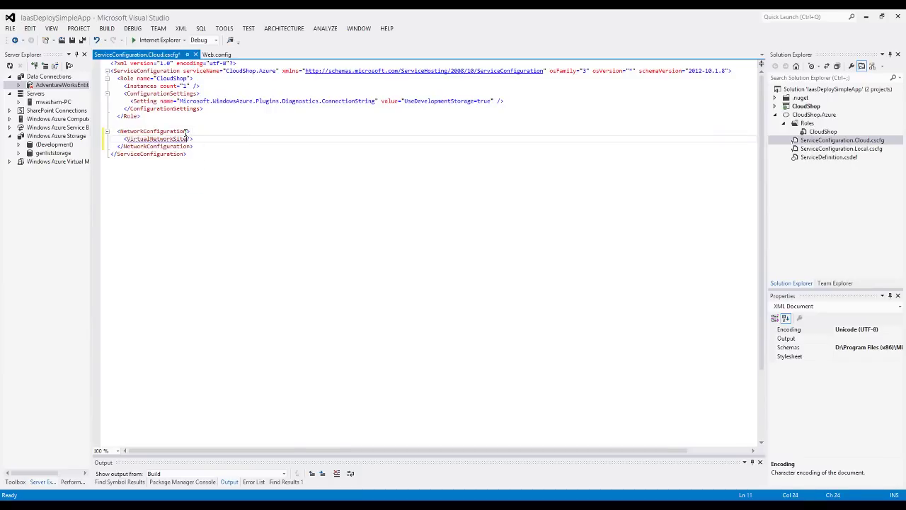
key(Tab)
text(SQLVNET"/>)
key(Return)
Add AddressAssignments containing an InstanceAddress for roleName CloudShop.
text(<Ad)
key(Tab)
text(>)
key(Return)
text(<)
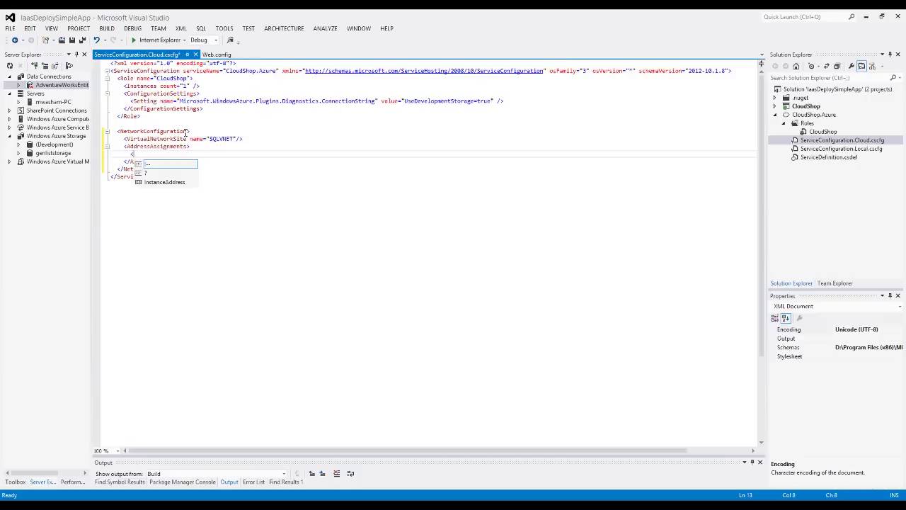
key(Down)
key(Down)
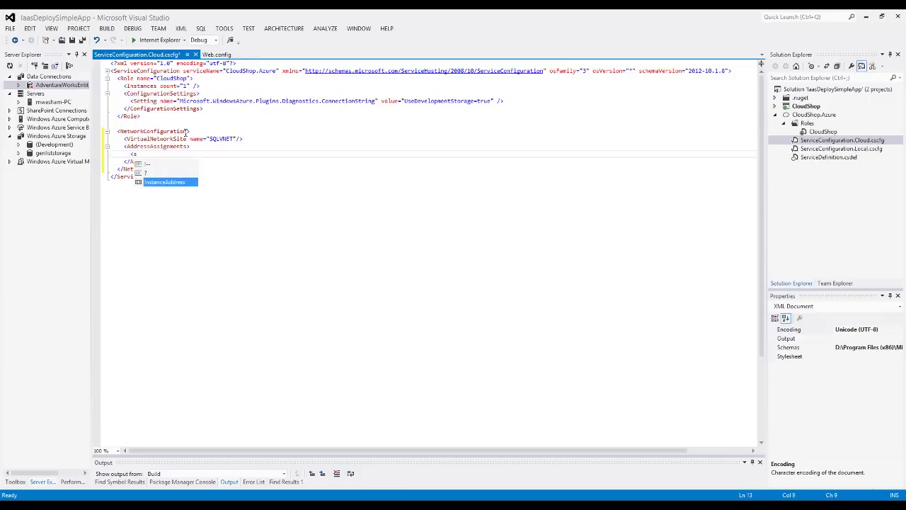
key(Tab)
text(roleName=")
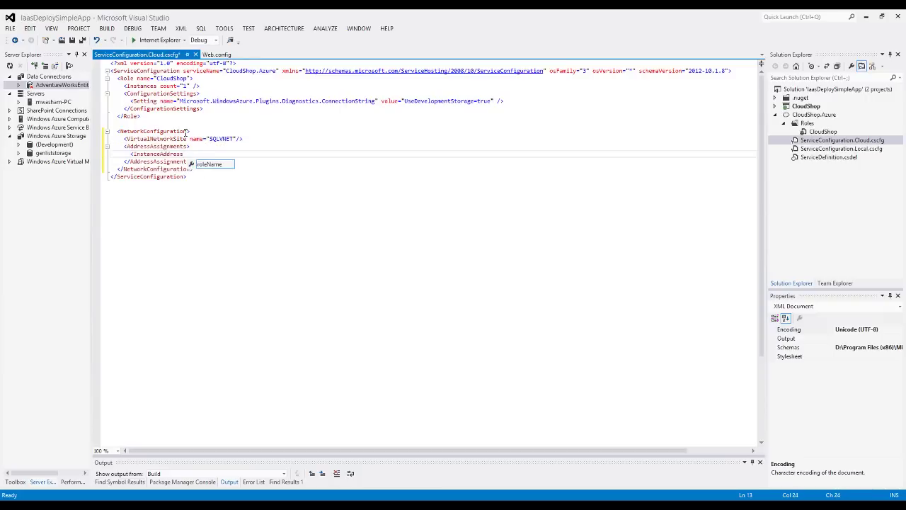
text(CloudShop"></InstanceAddress>)
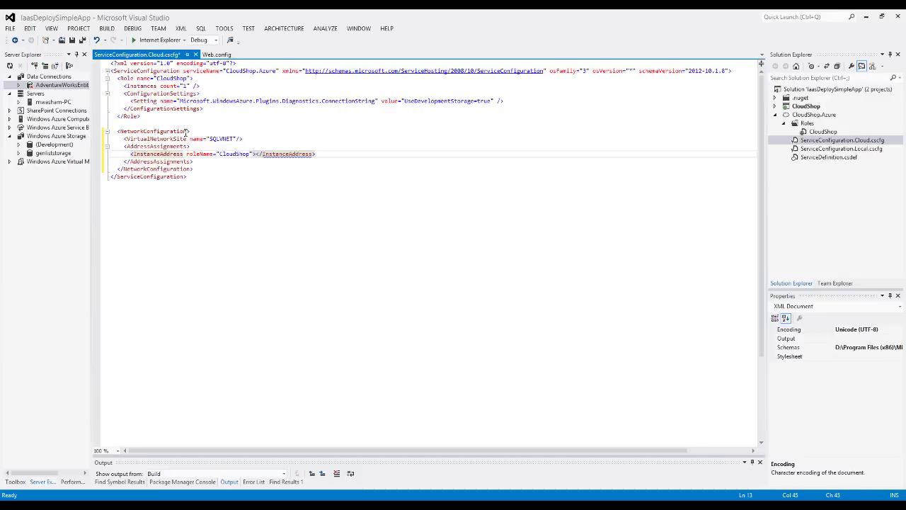
Add a Subnets block with Subnet CloudService and save the configuration file.
key(Return)
text(<Subnets></)
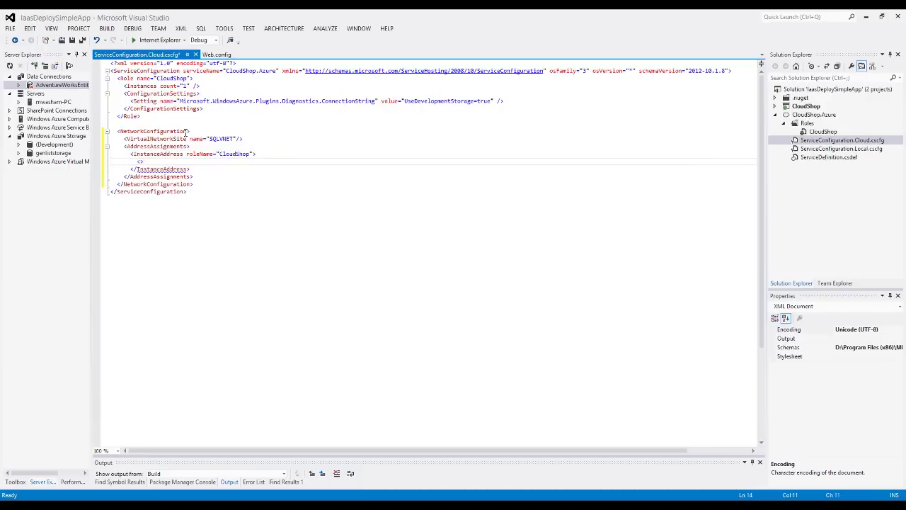
text(Subnets>)
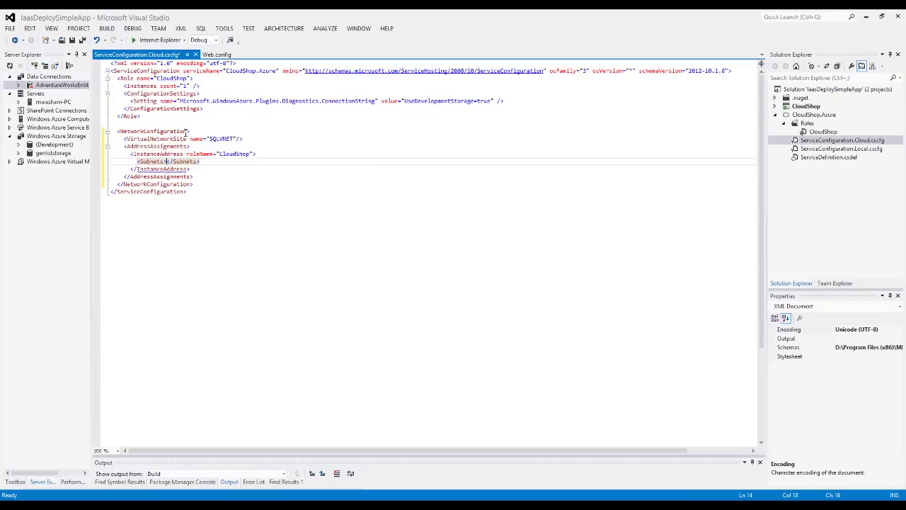
key(Return)
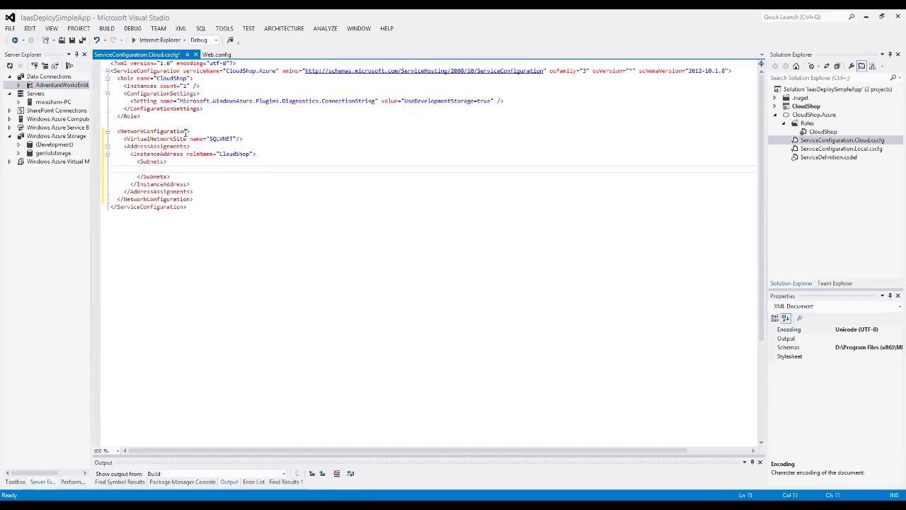
text(<S)
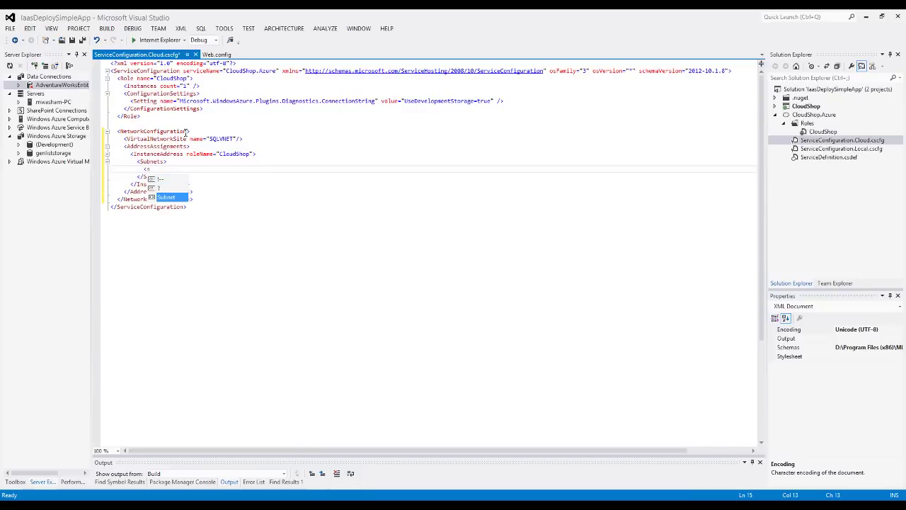
key(Tab)
key(Tab)
text(CloudService)
key(ctrl+s)
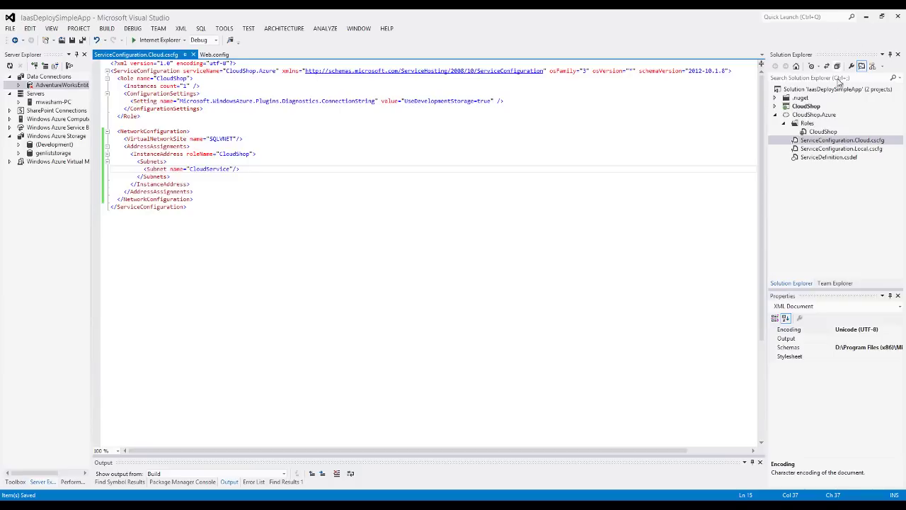
Package the CloudShop.Azure project and view app.publish holding the .cspkg and .cscfg files.
right_click(836, 114)
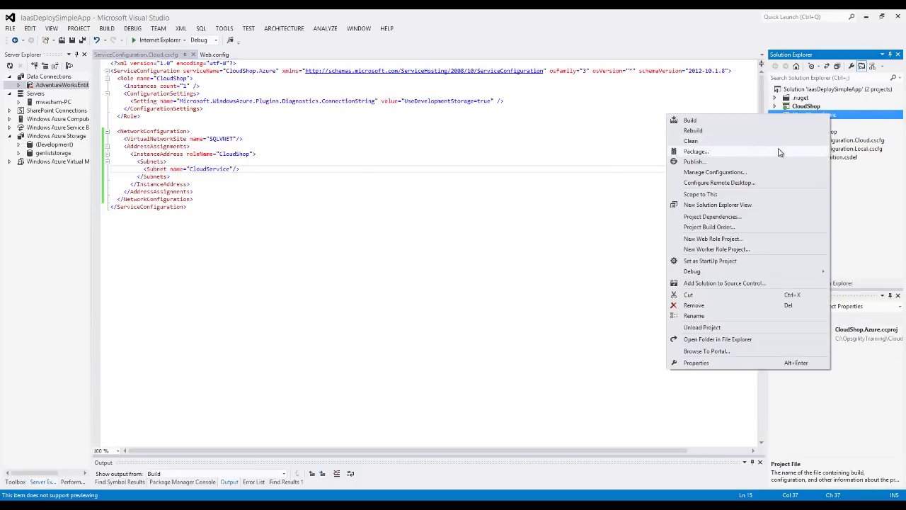
click(779, 151)
click(465, 282)
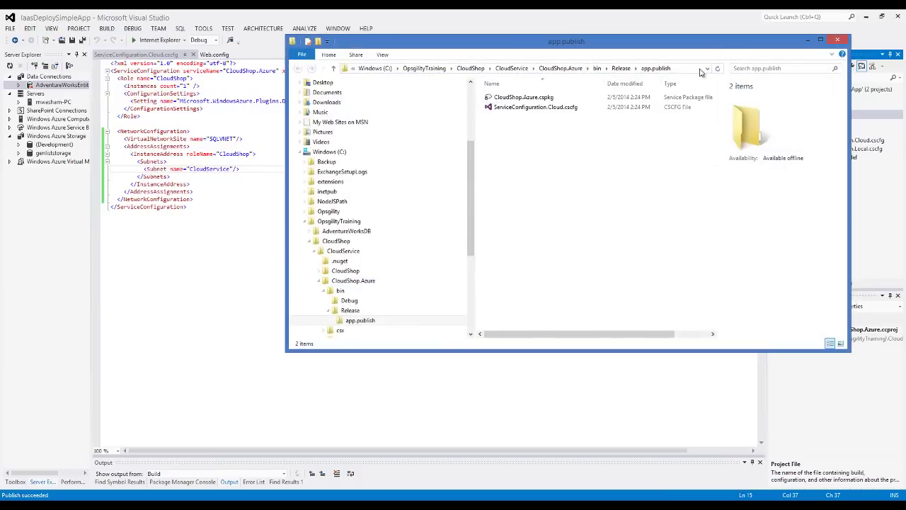
click(690, 71)
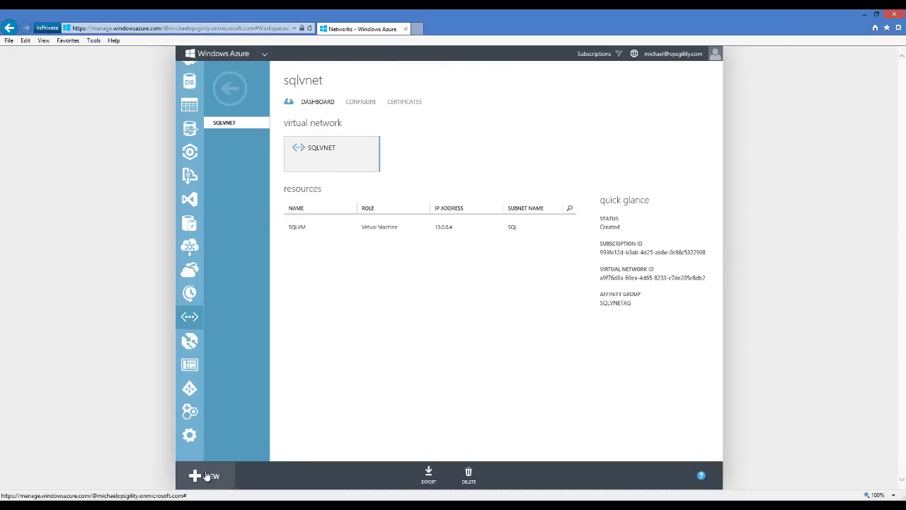
Custom-create cloud service CloudShopSvc1 in affinity group SQLVNETAG with package deployment enabled.
click(193, 471)
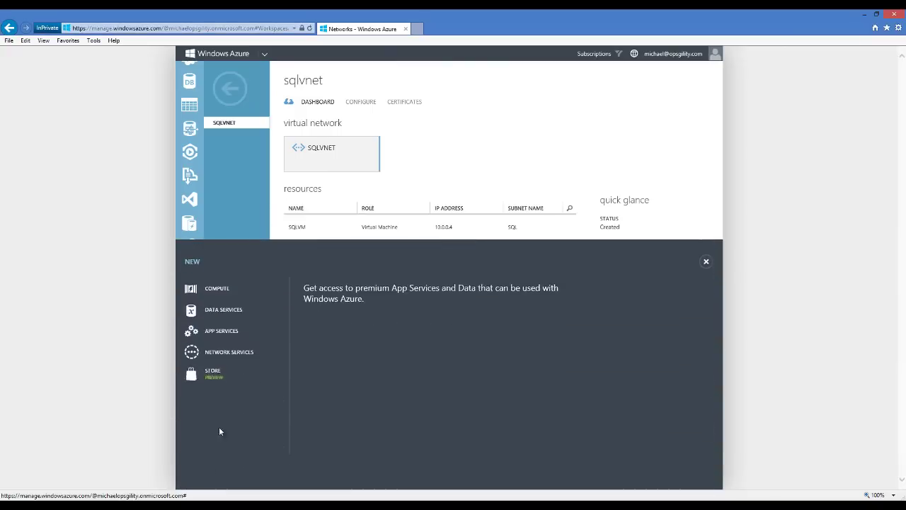
click(220, 291)
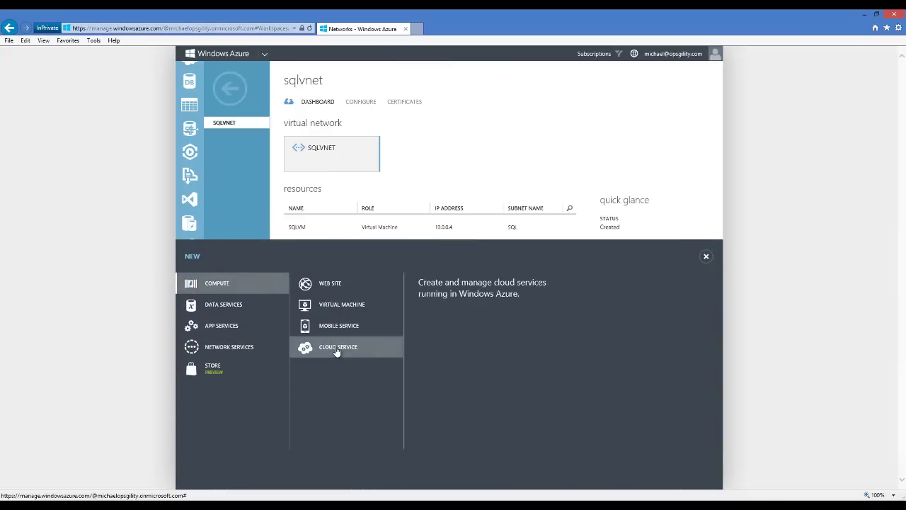
click(337, 348)
click(458, 306)
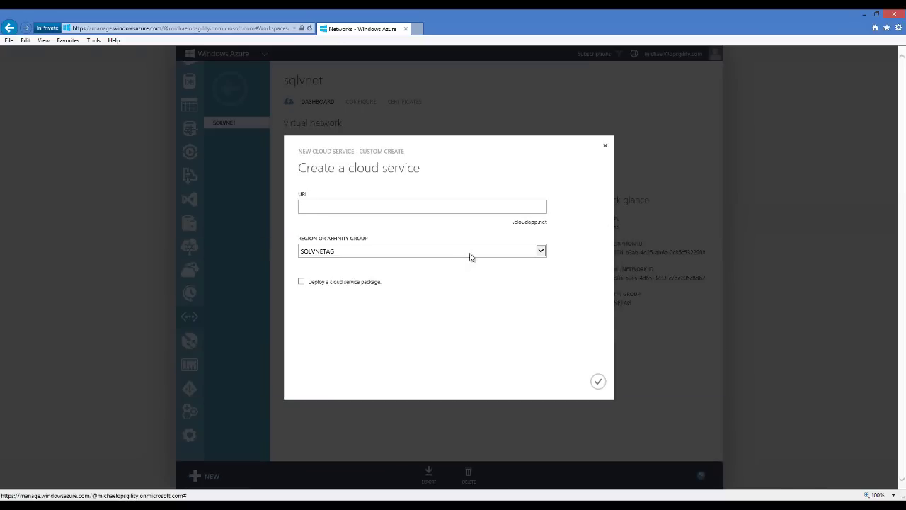
text(CloudShopSvc1)
key(Tab)
click(470, 256)
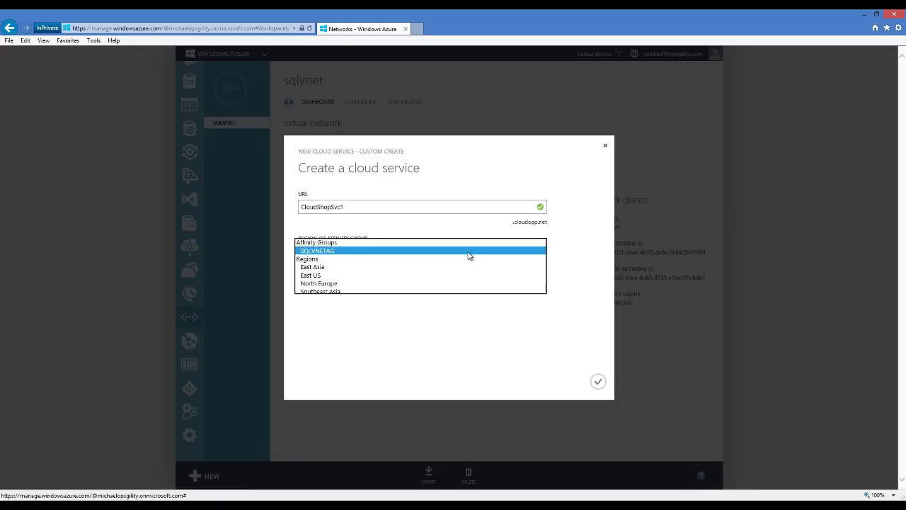
click(468, 251)
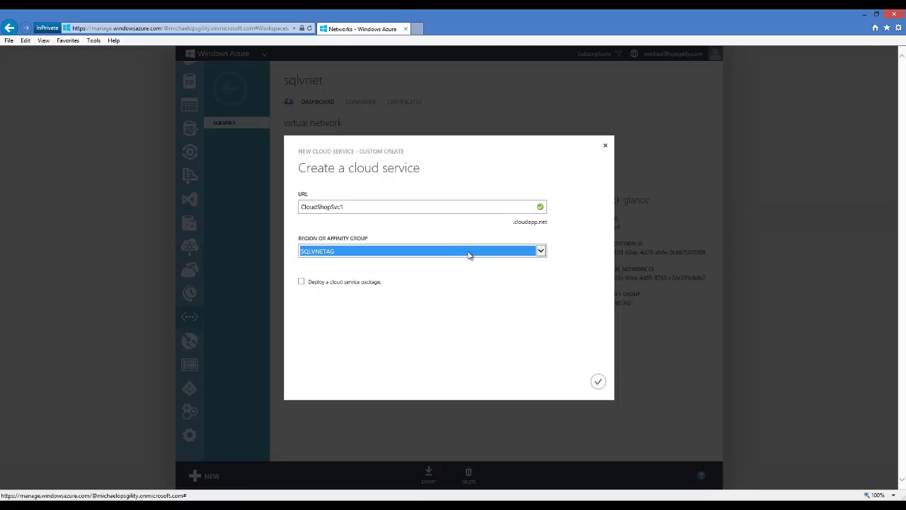
click(343, 286)
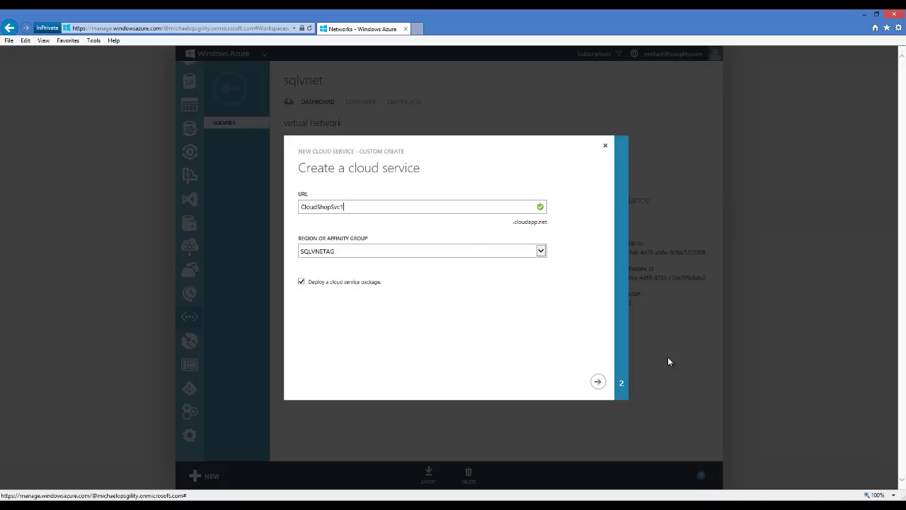
Deploy CloudShop.Azure.cspkg with ServiceConfiguration.Cloud.cscfg to production, allowing single-instance roles.
click(598, 382)
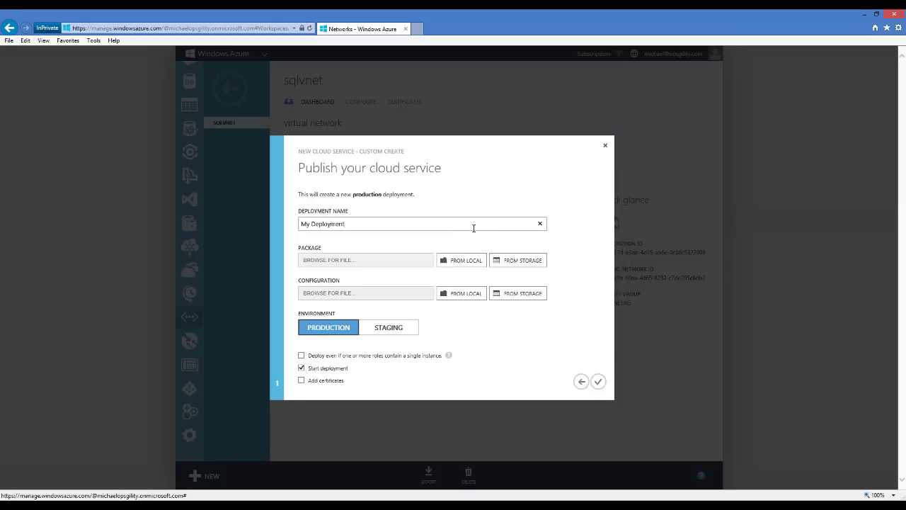
click(460, 260)
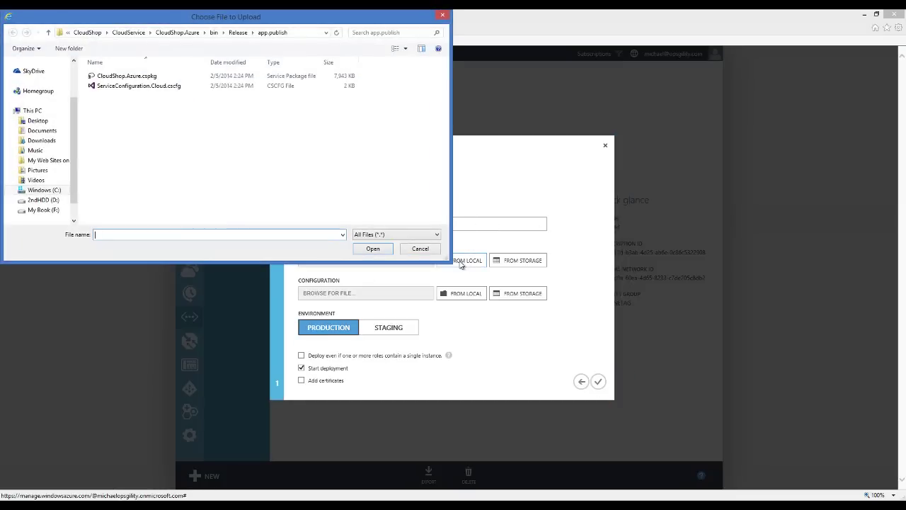
double_click(161, 76)
click(456, 292)
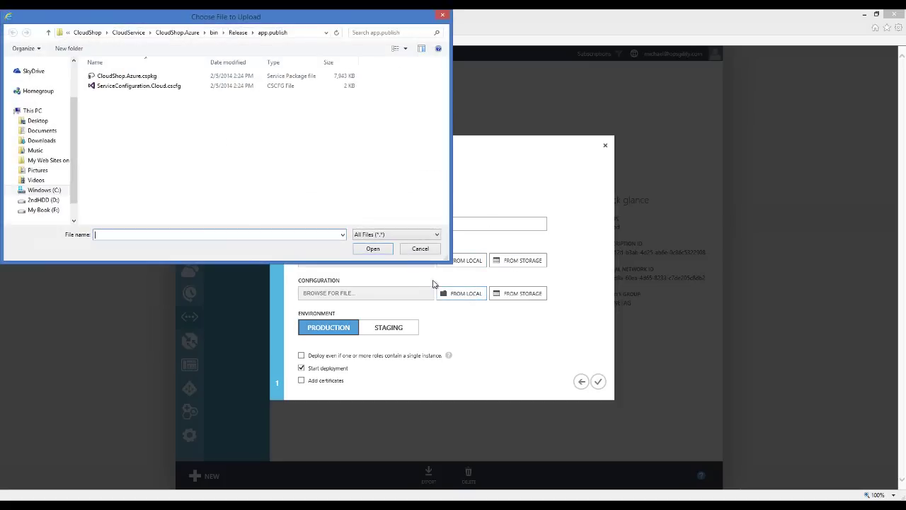
double_click(161, 86)
click(343, 359)
click(598, 382)
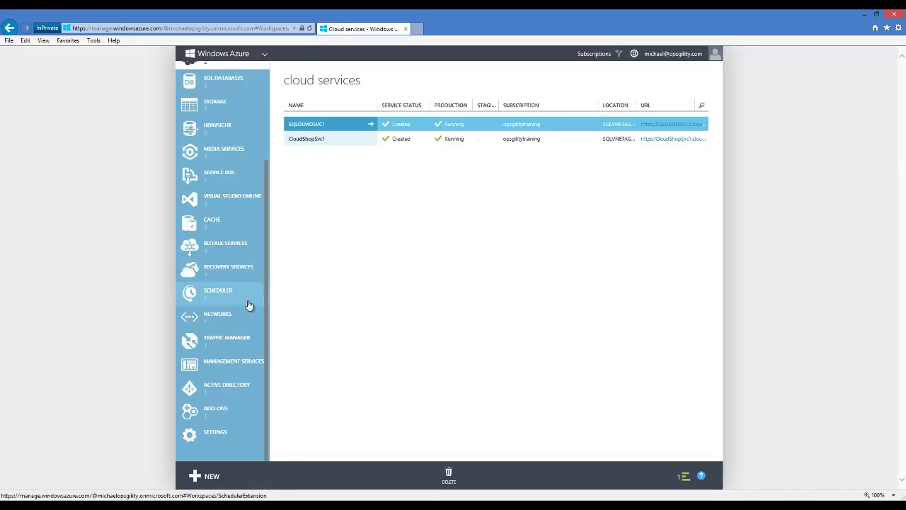
Check SQLVNET's dashboard to confirm CloudShop_IN_0 sits in the CloudService subnet.
click(228, 324)
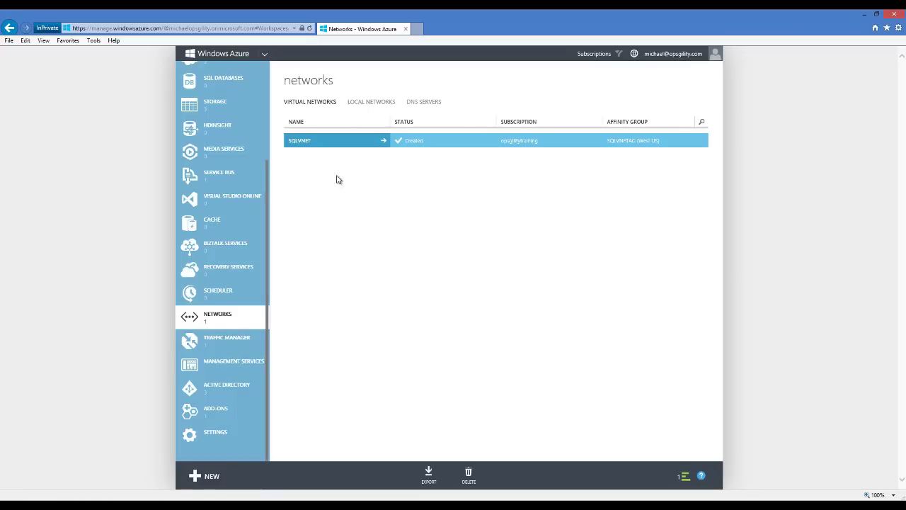
click(312, 152)
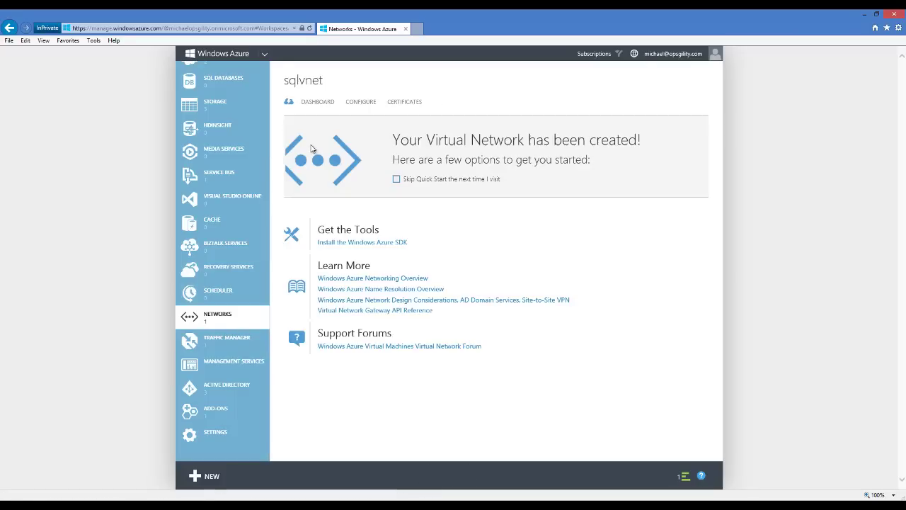
click(317, 106)
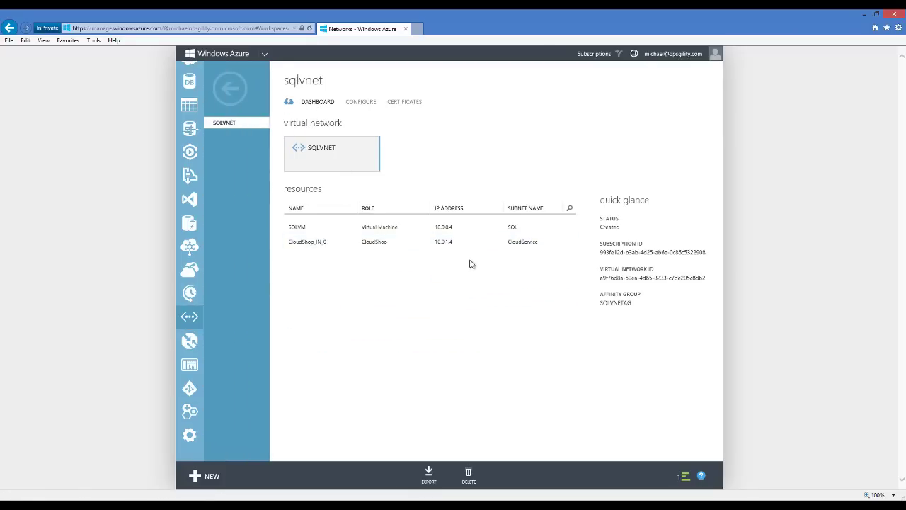
double_click(308, 241)
click(317, 279)
click(230, 87)
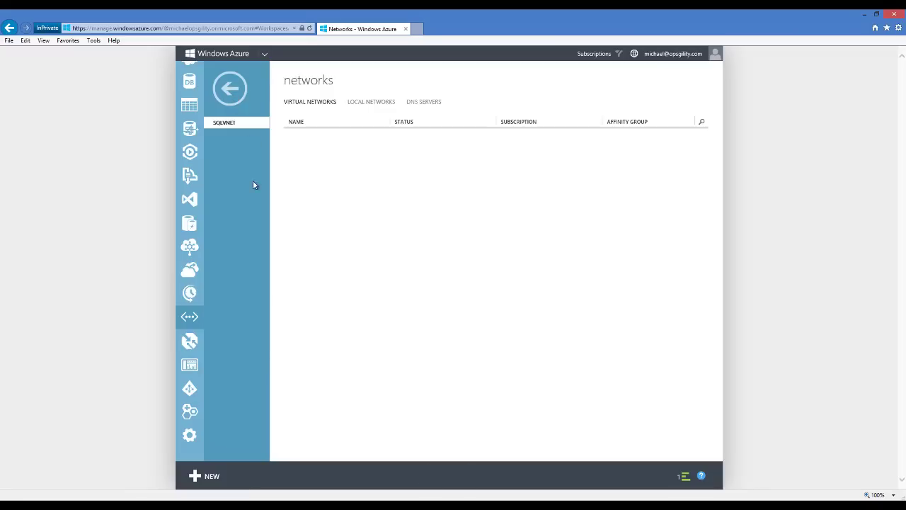
Copy CloudShopSvc1's site URL and open an InPrivate browsing window.
scroll(244, 168, up, 3)
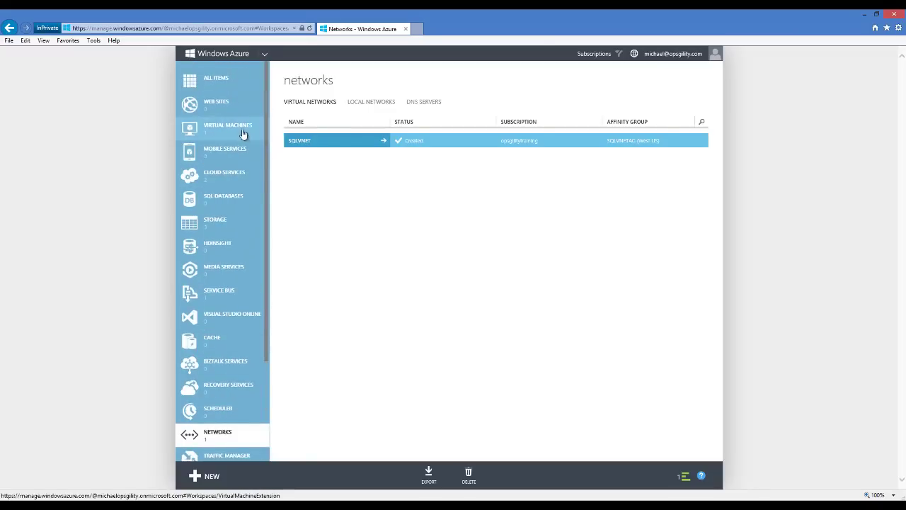
click(265, 172)
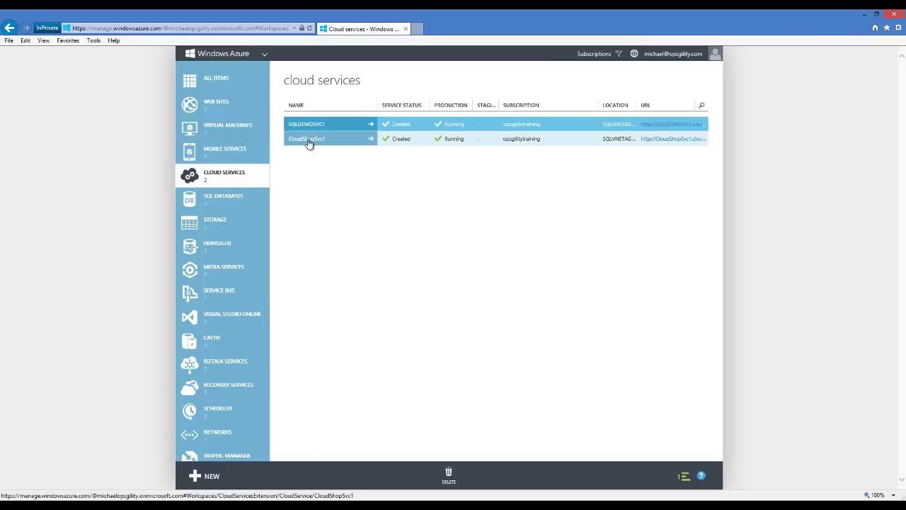
click(309, 140)
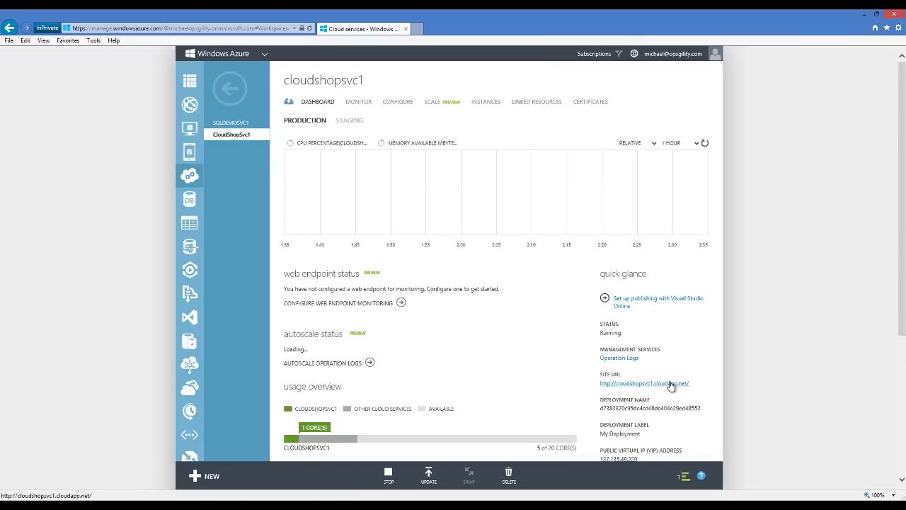
right_click(670, 383)
click(708, 296)
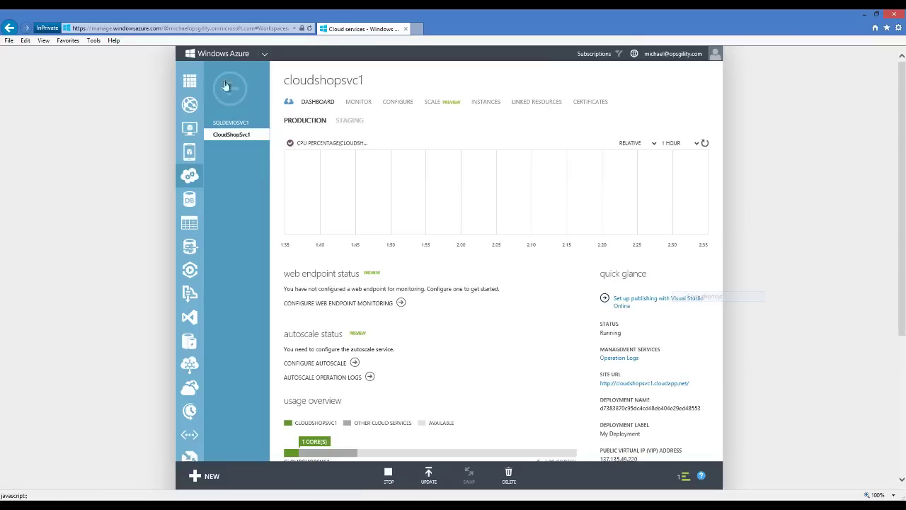
click(94, 40)
click(106, 62)
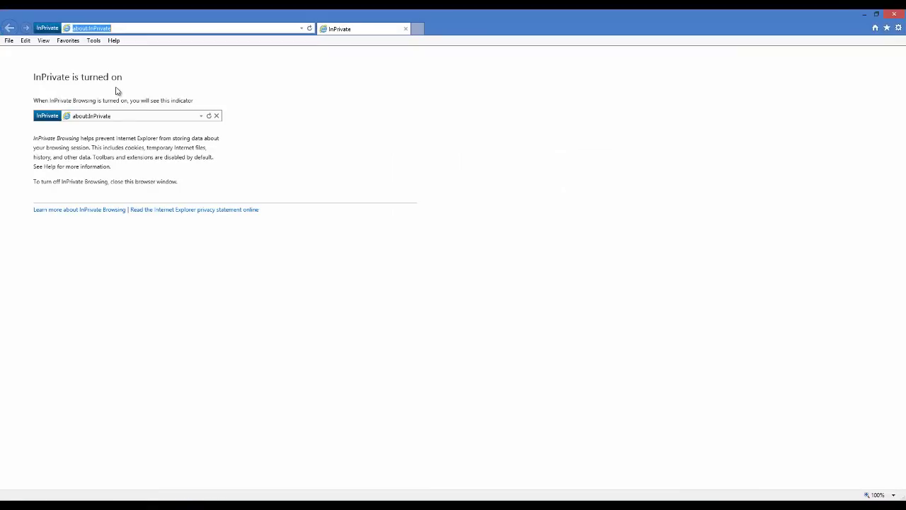
Load the CloudShopSvc1 URL to show the Cloud Shop products page, then advance to the Windows Azure Web Sites slide.
key(ctrl+v)
key(Return)
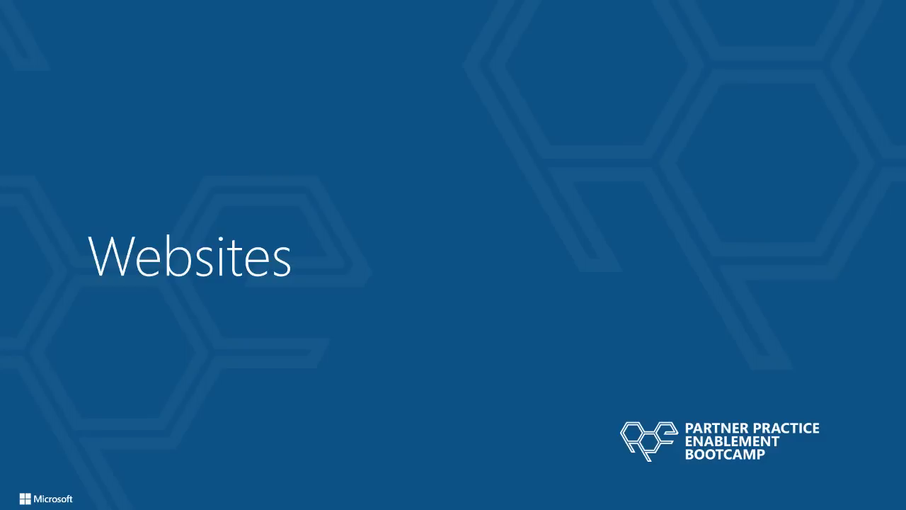
key(Right)
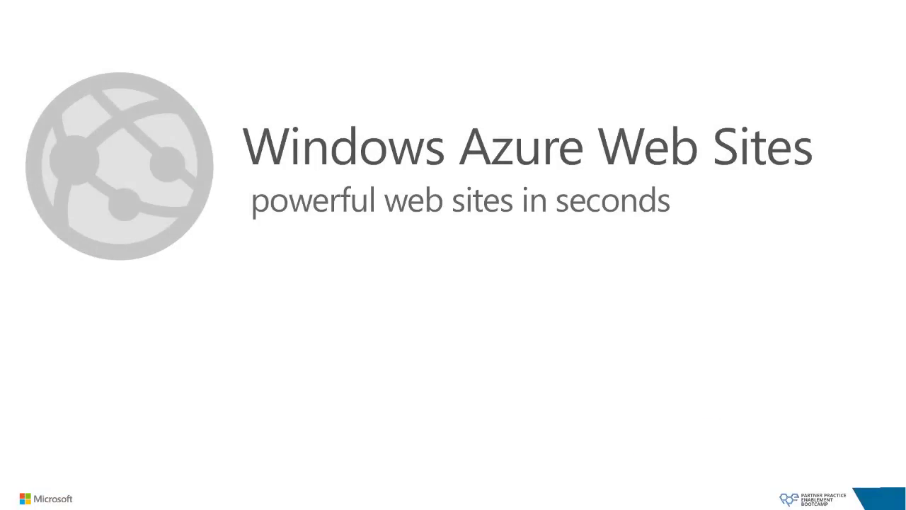
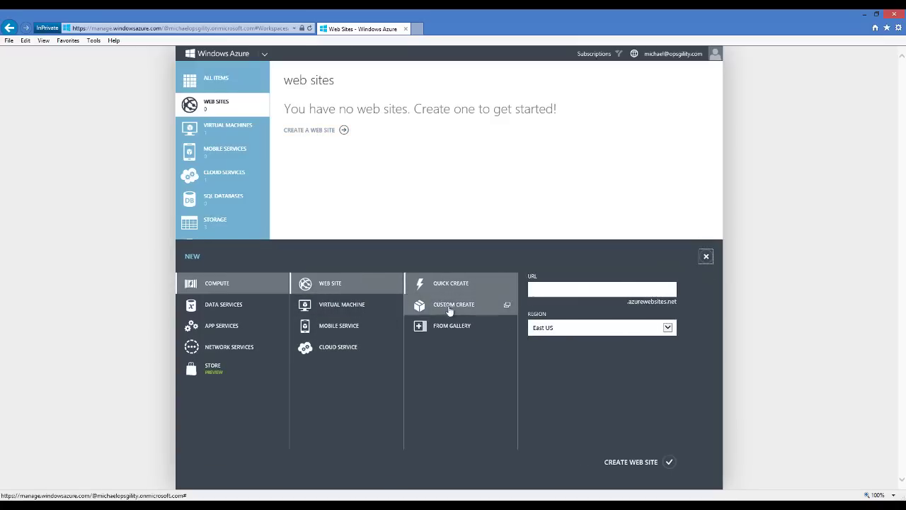
Pick Orchard CMS 1.7.2 from the gallery's CMS category and continue to site configuration.
click(449, 327)
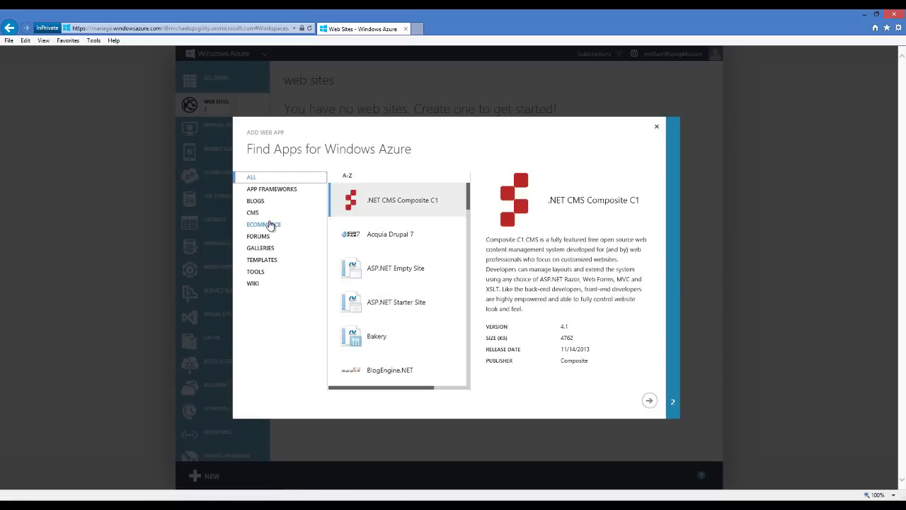
click(273, 192)
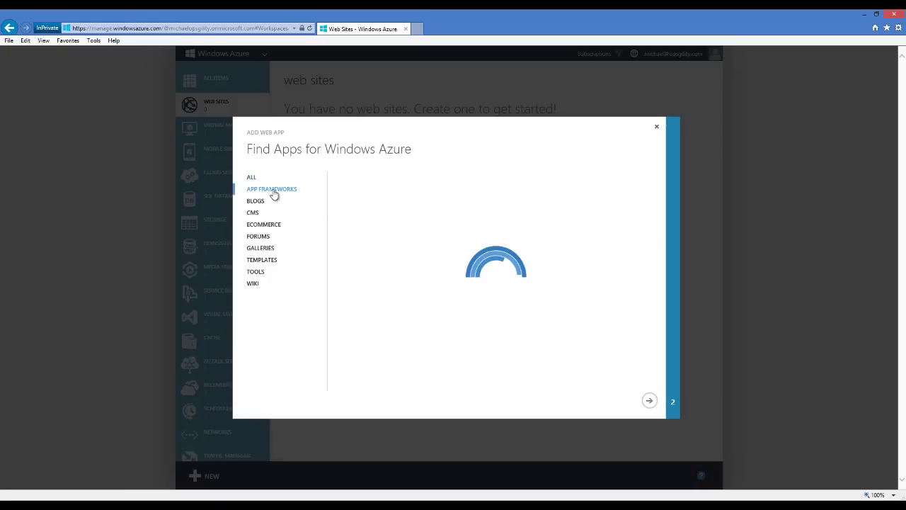
click(269, 203)
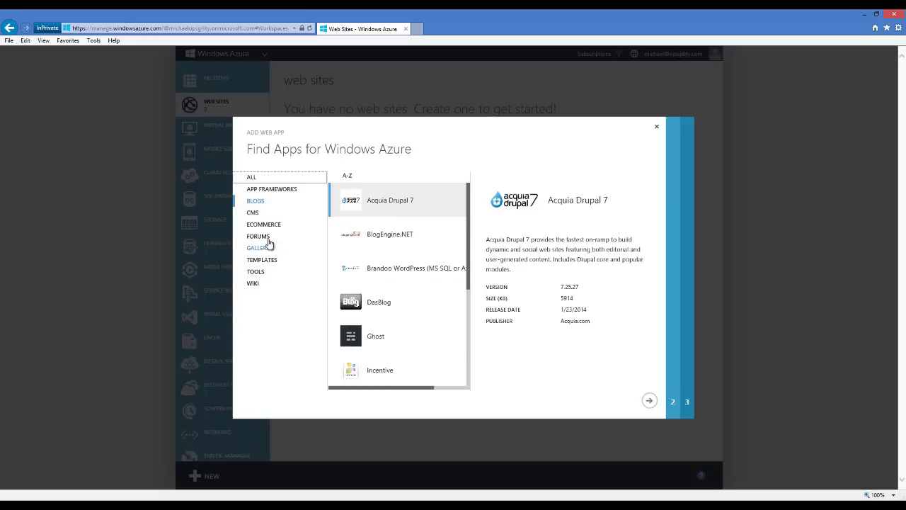
click(252, 215)
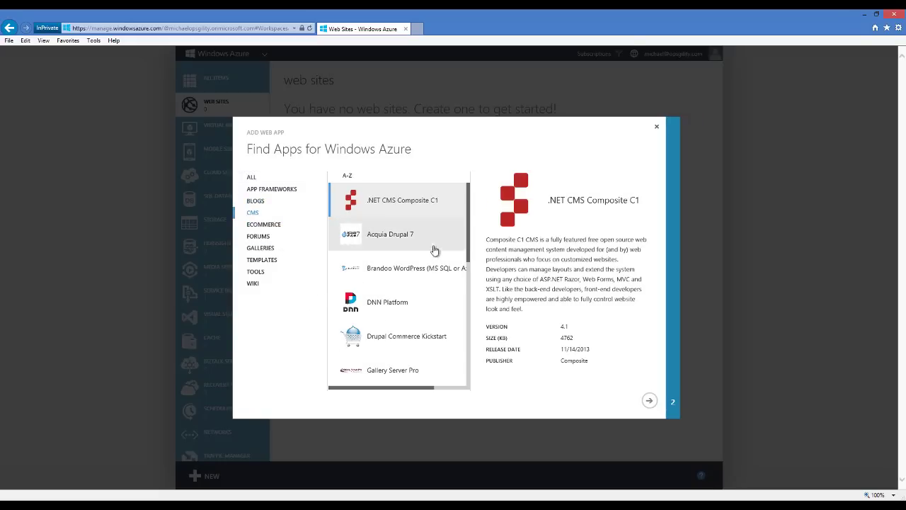
scroll(444, 274, down, 5)
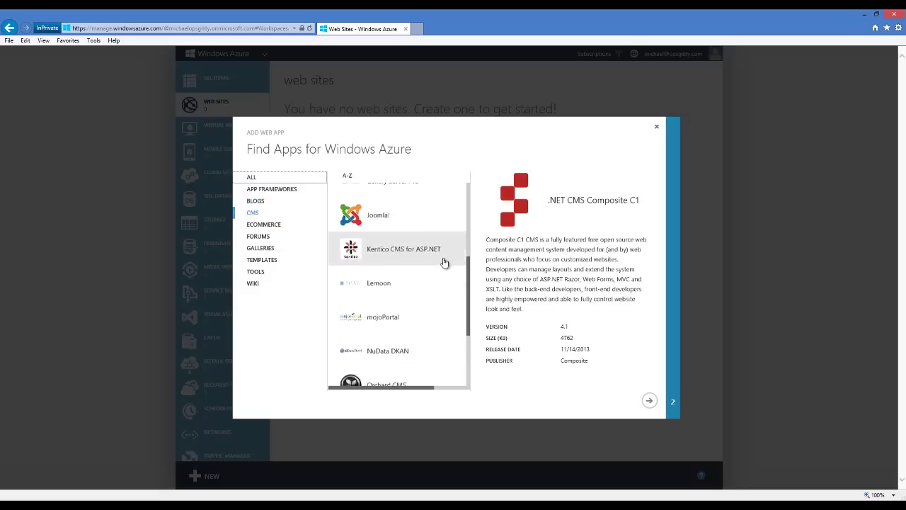
click(404, 267)
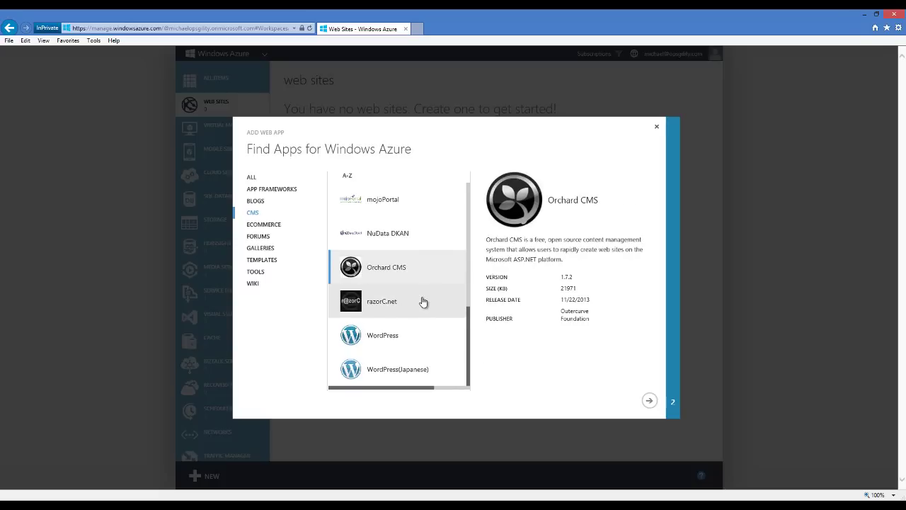
click(647, 401)
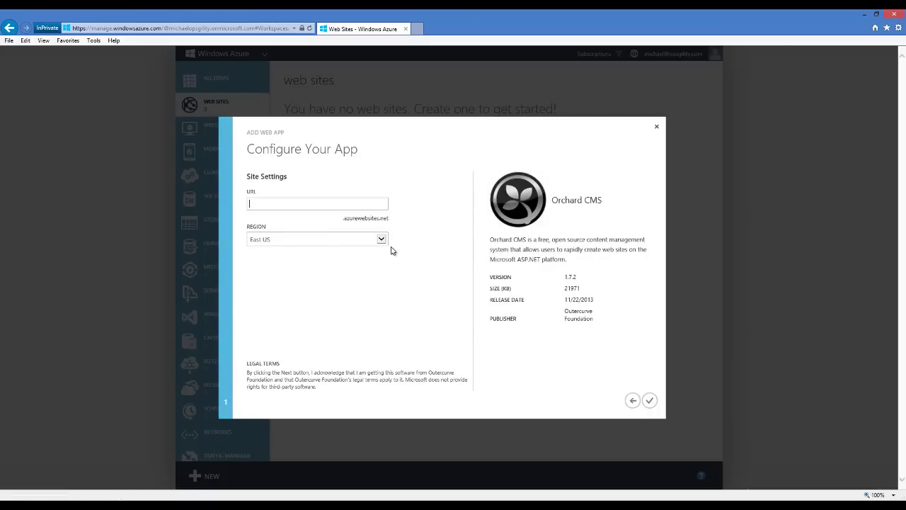
Create the Orchard web site with URL orchardsvc1a in the West US region.
text(orchardsvc1a)
key(Tab)
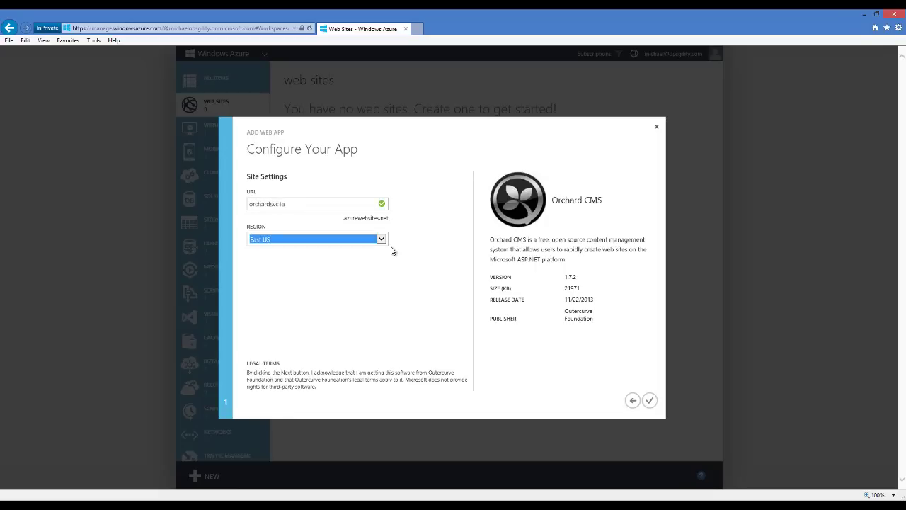
click(354, 238)
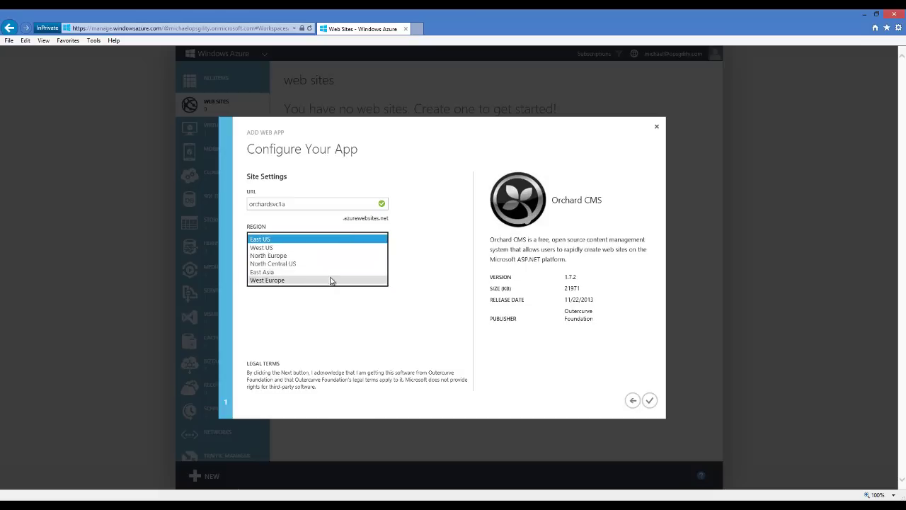
click(327, 248)
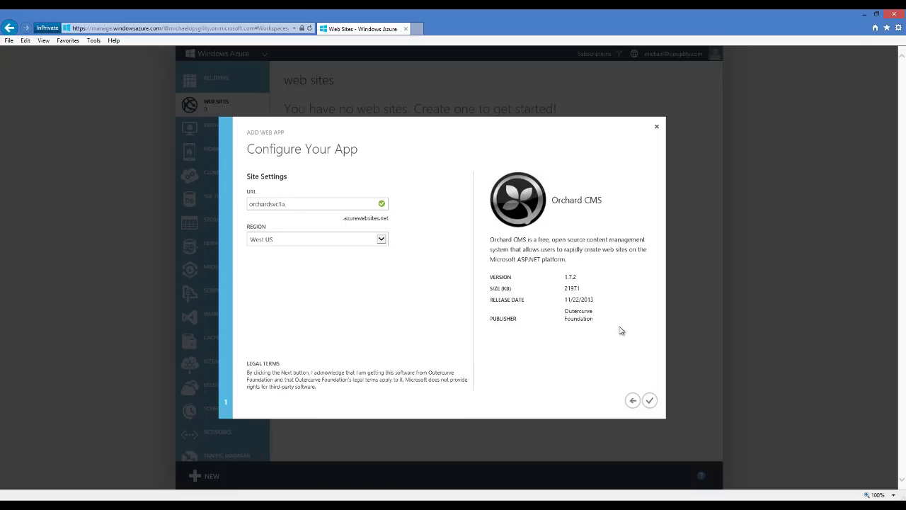
click(650, 402)
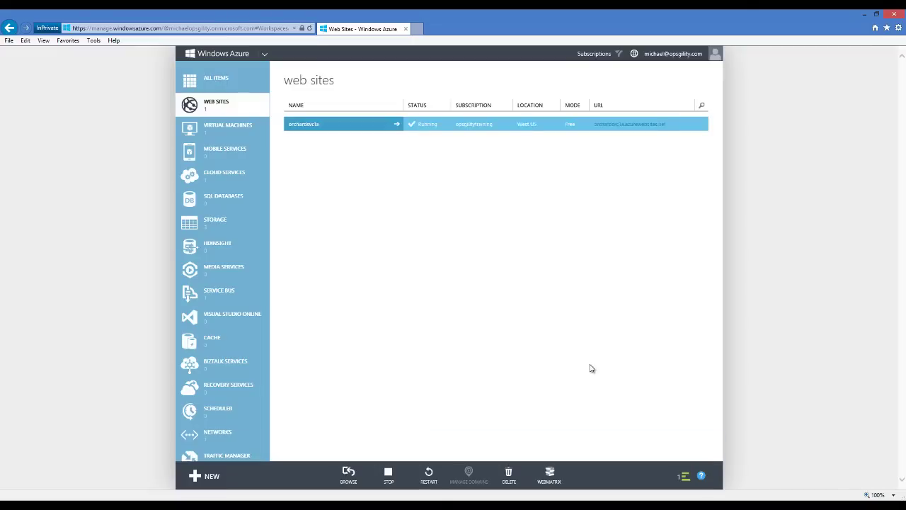
Open the new site's URL in a separate browser tab.
right_click(652, 125)
click(671, 142)
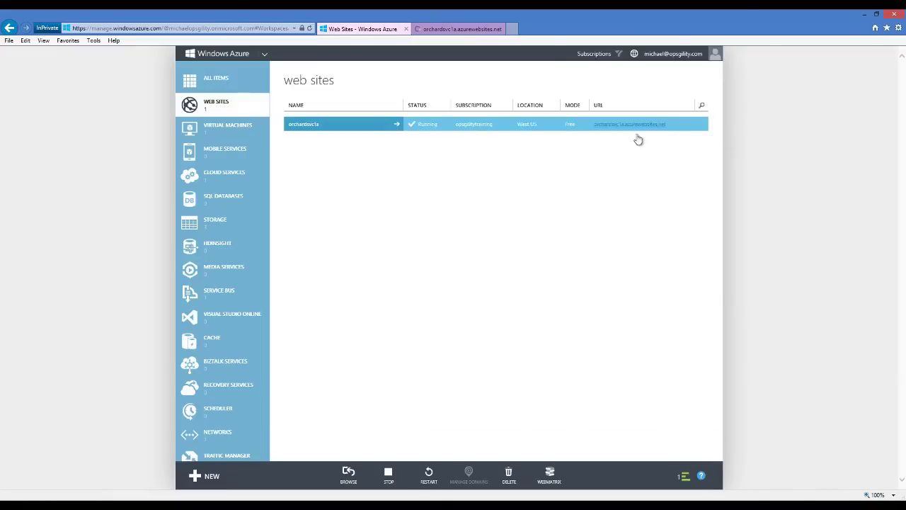
click(453, 32)
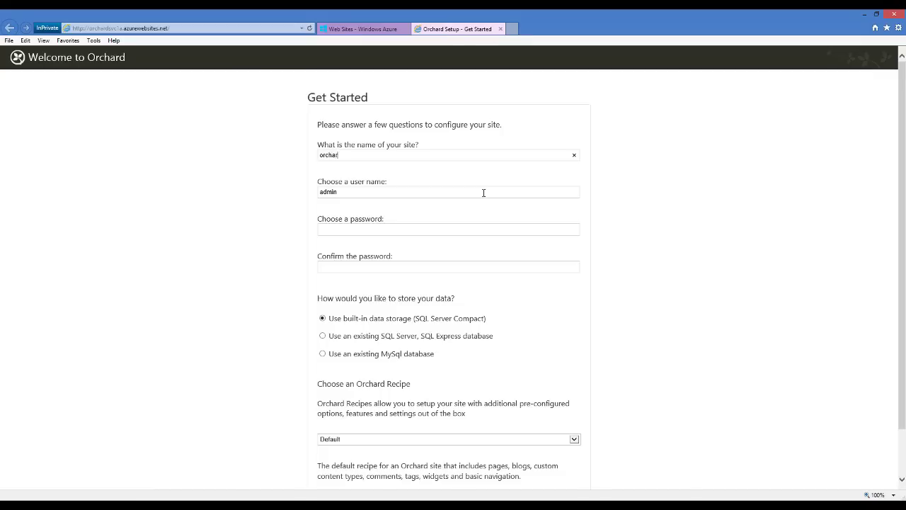
Enter the admin user name and password, and choose existing SQL Server storage.
key(Tab)
text(d)
key(ctrl+v)
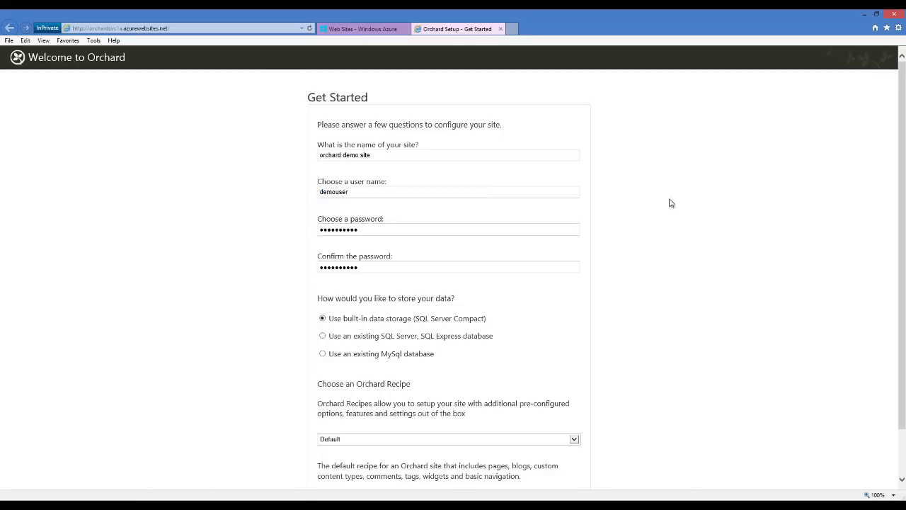
scroll(669, 202, down, 1)
click(446, 286)
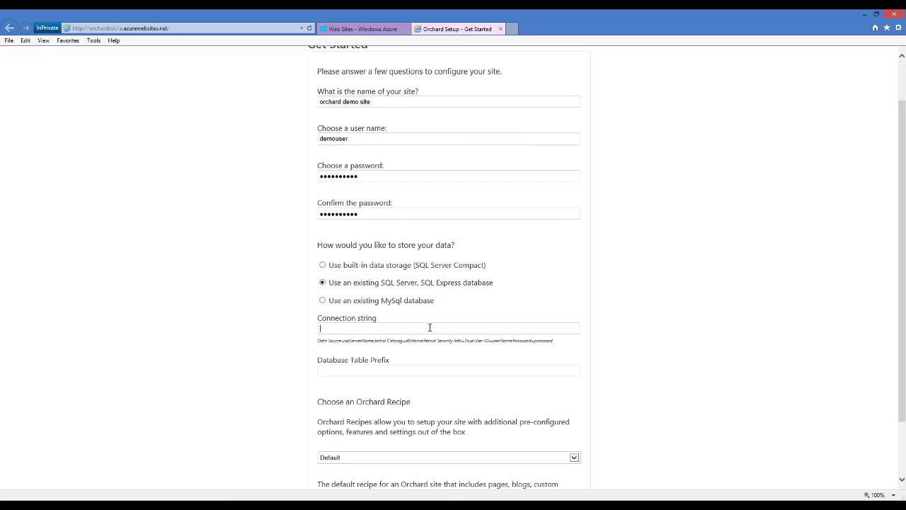
Go to the sqlvm virtual machine's Endpoints page in the Azure portal.
click(356, 29)
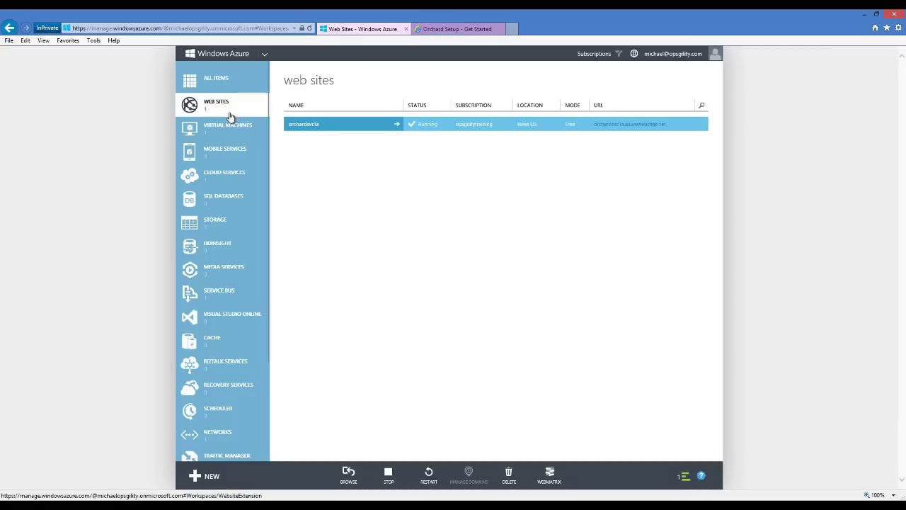
click(221, 134)
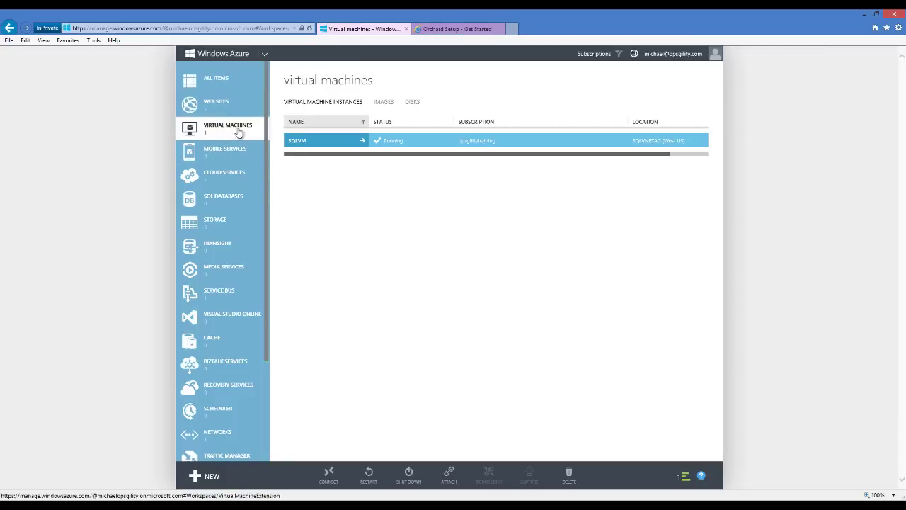
click(300, 143)
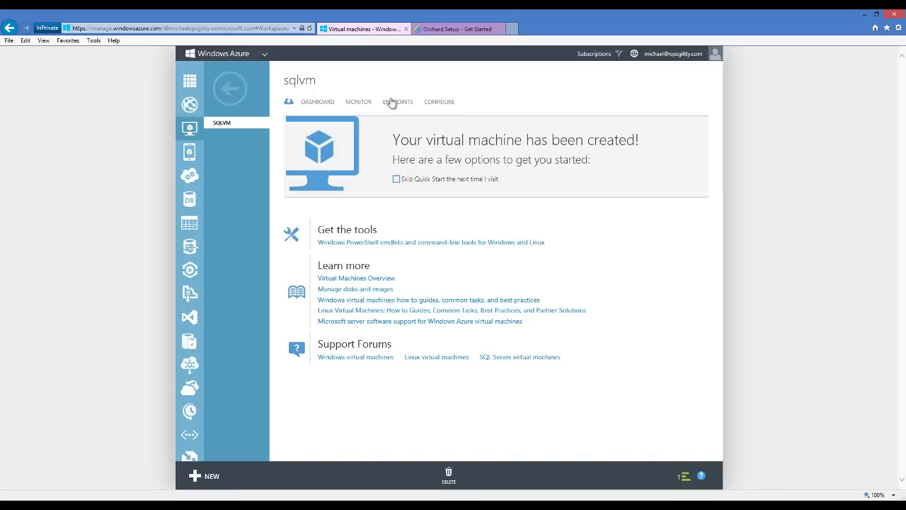
click(393, 103)
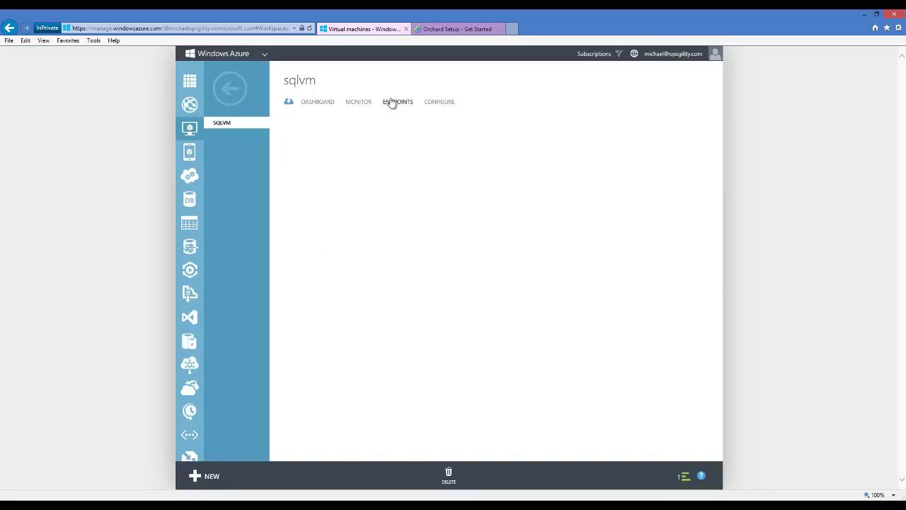
Add a stand-alone MSSQL endpoint on TCP port 1433 to sqlvm.
click(393, 472)
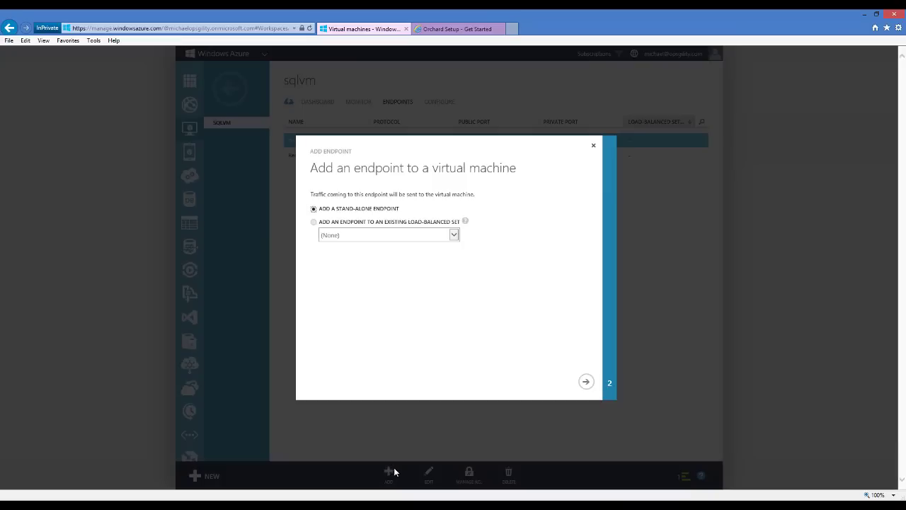
click(588, 383)
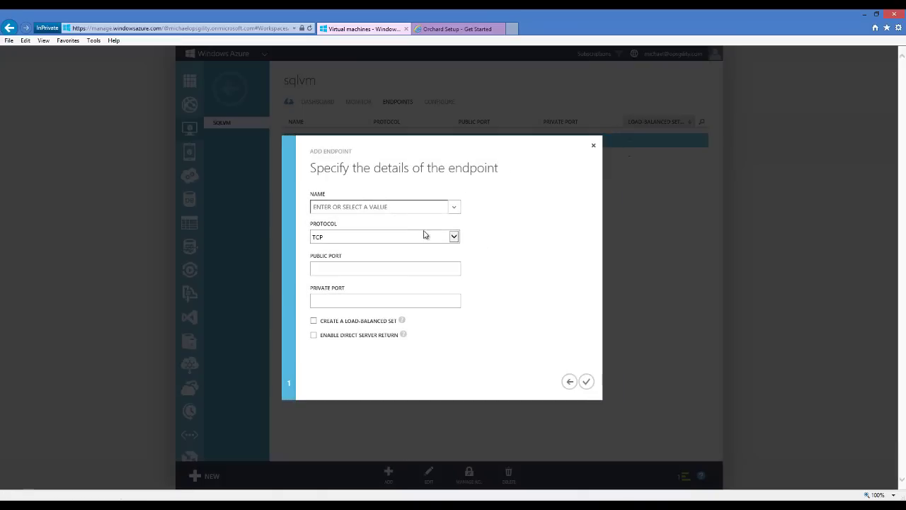
click(453, 207)
scroll(410, 323, down, 3)
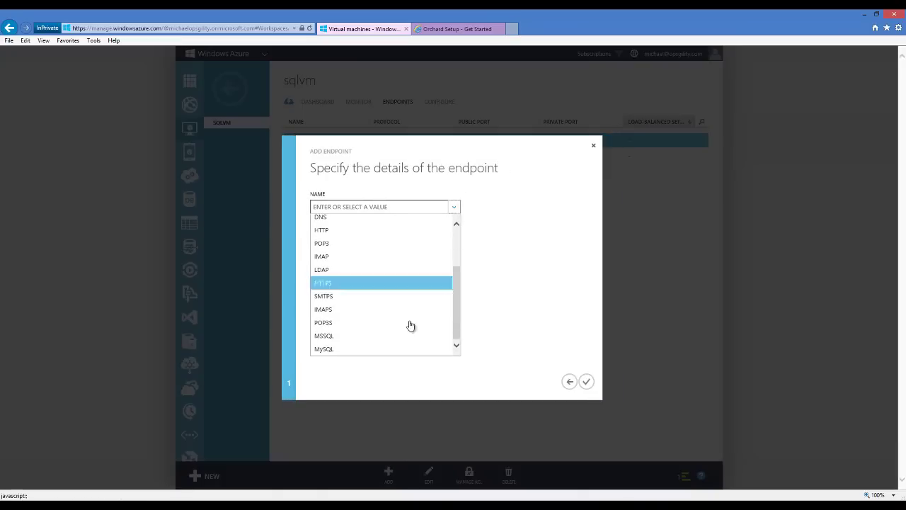
click(370, 337)
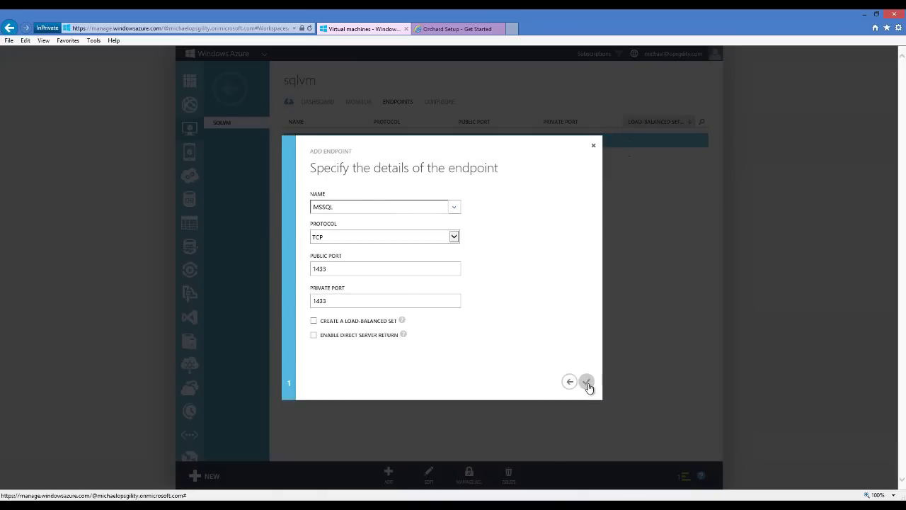
click(586, 382)
click(700, 450)
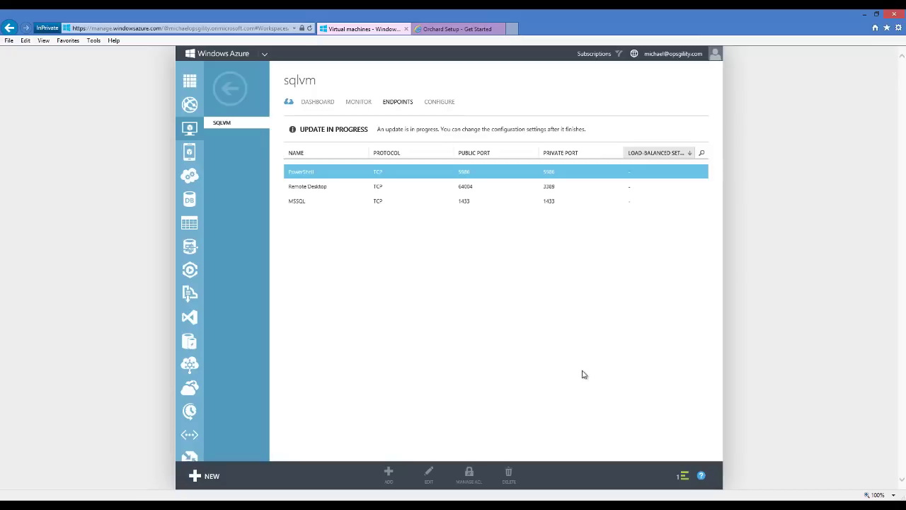
Create a new database named OrchardDB.
mouse_move(905, 0)
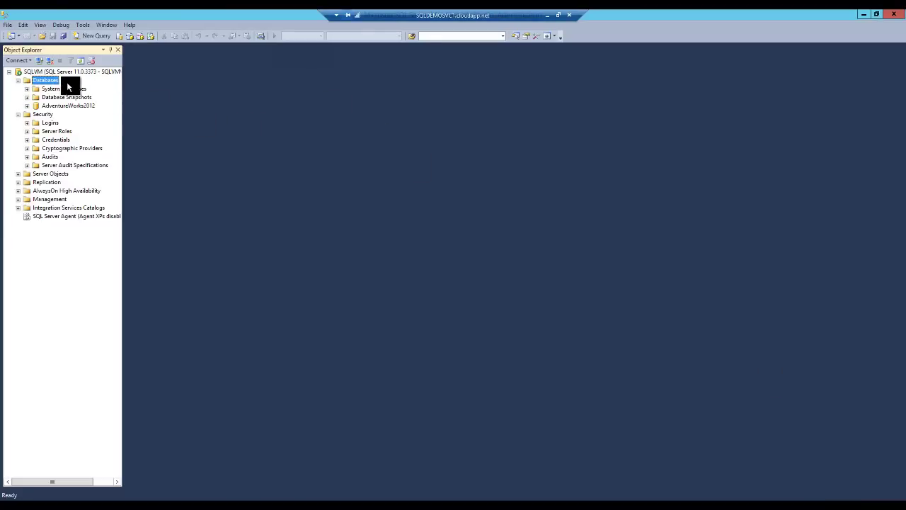
right_click(48, 79)
click(73, 84)
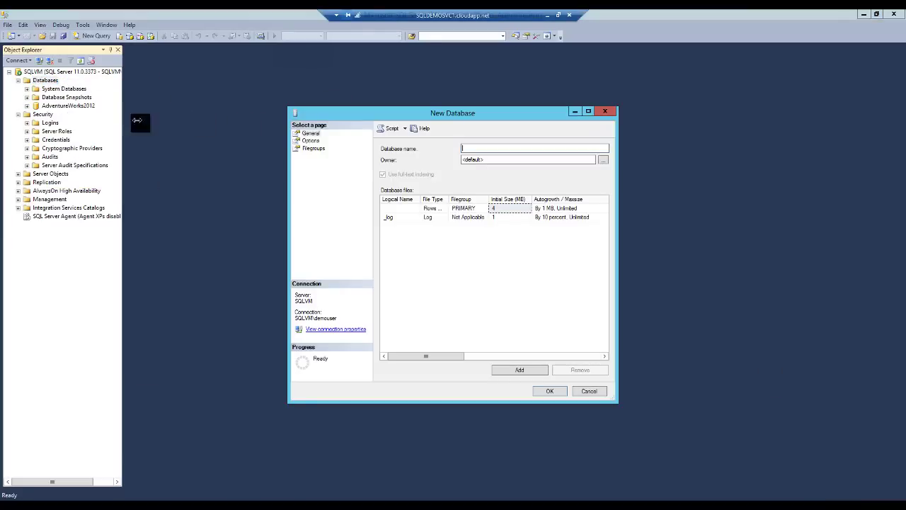
text(OrchardDB)
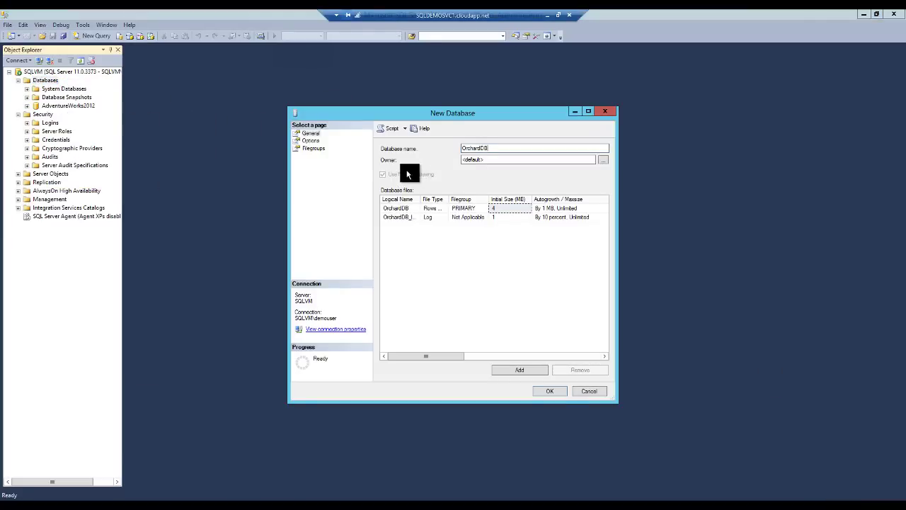
click(549, 390)
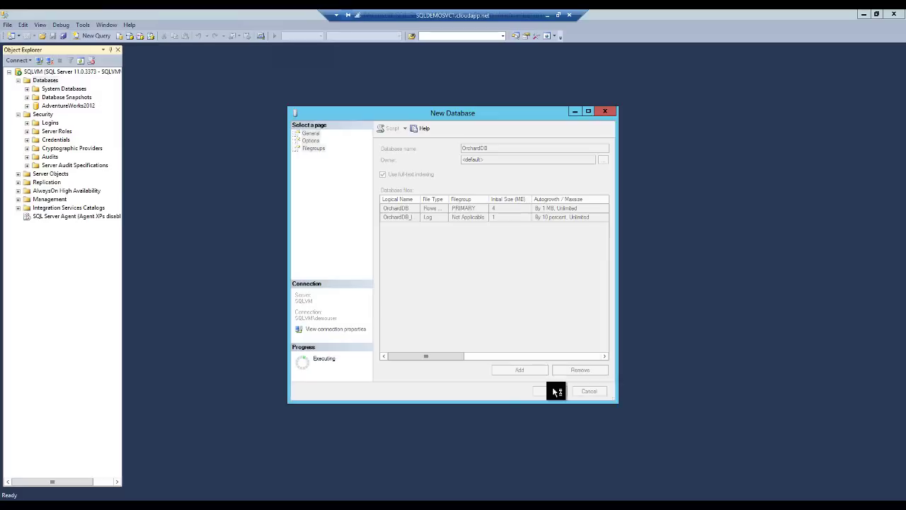
Start a new OrchardDB database user mapped to the demouser login.
double_click(60, 114)
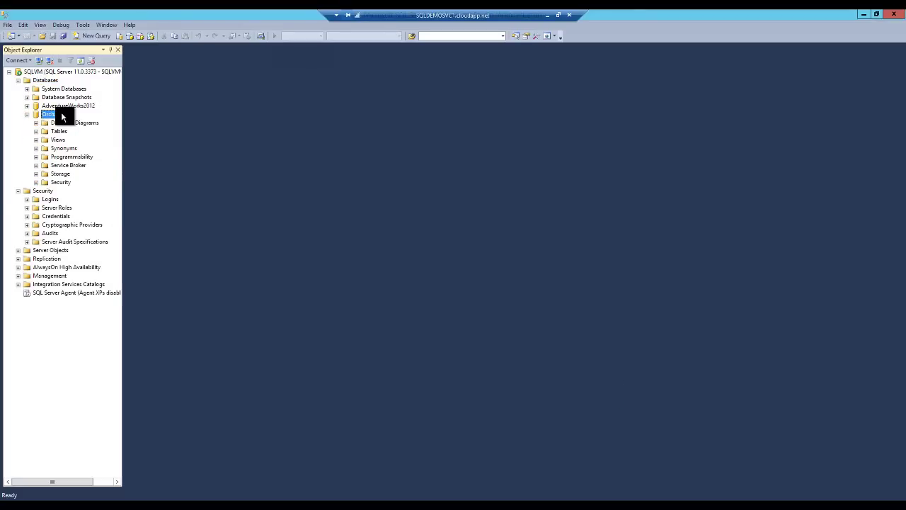
double_click(61, 182)
double_click(66, 191)
right_click(65, 192)
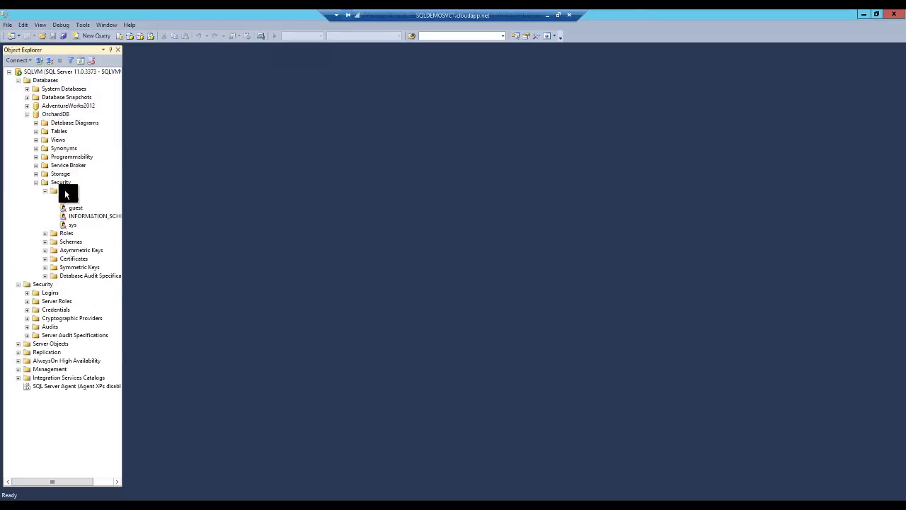
click(96, 197)
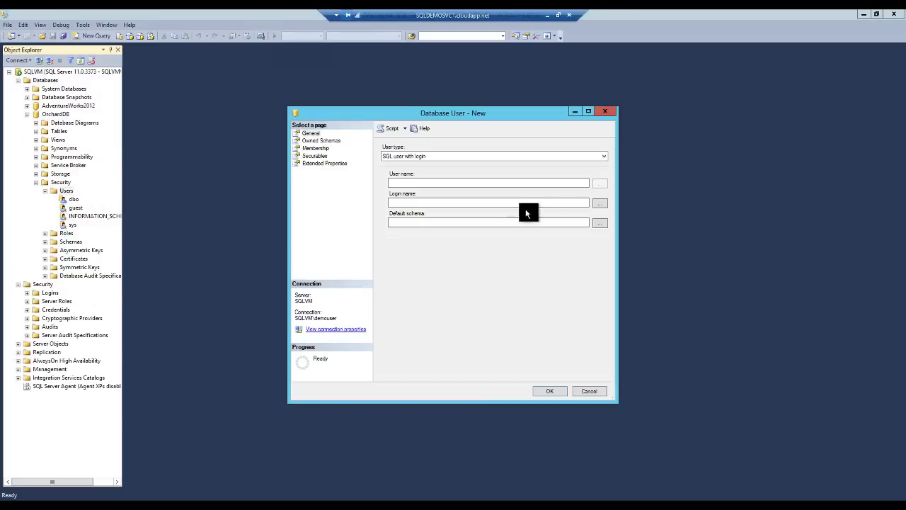
click(599, 203)
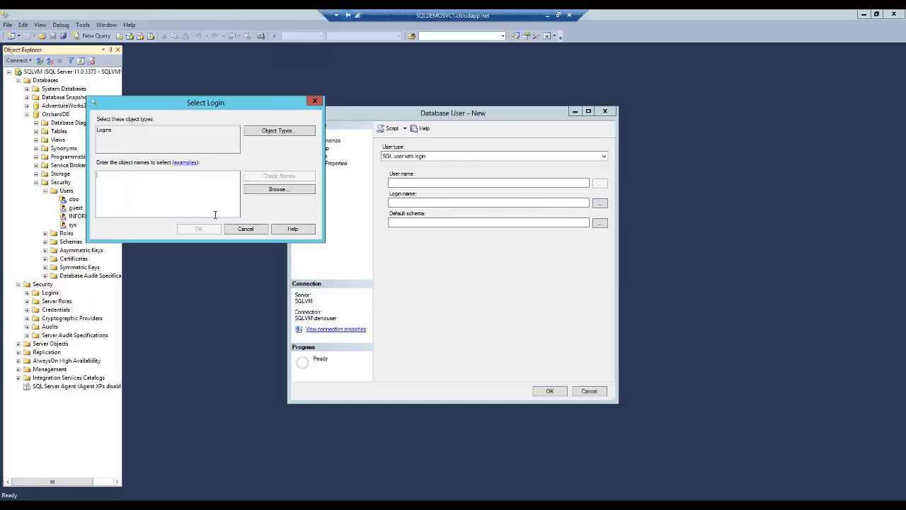
click(270, 189)
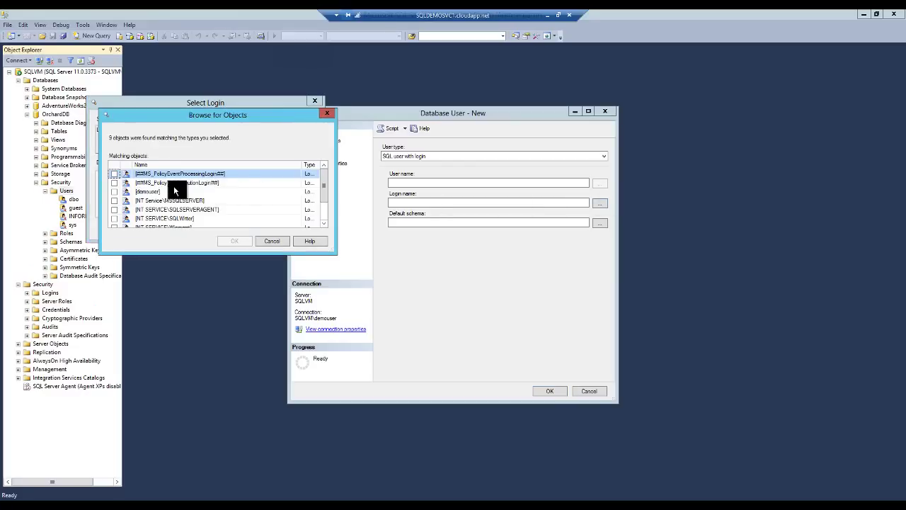
click(114, 192)
click(240, 241)
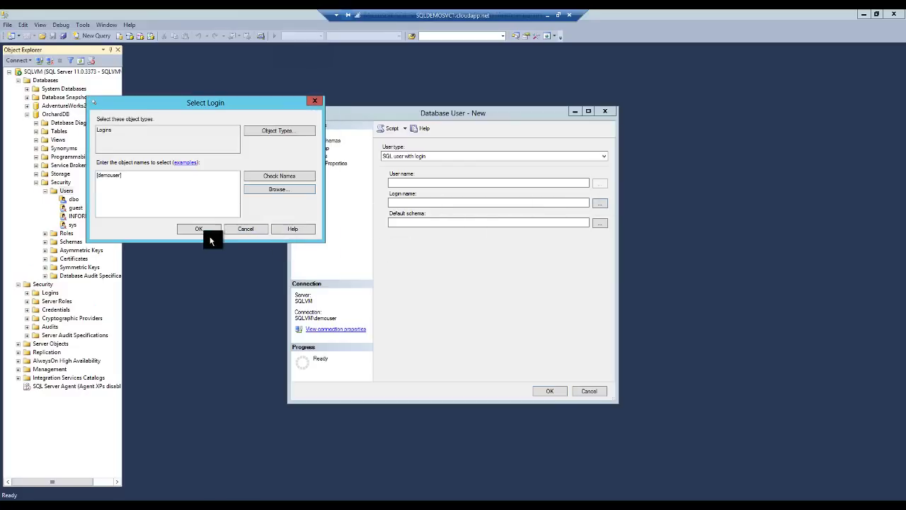
click(201, 230)
Give the new user db_owner role membership and create it.
click(315, 148)
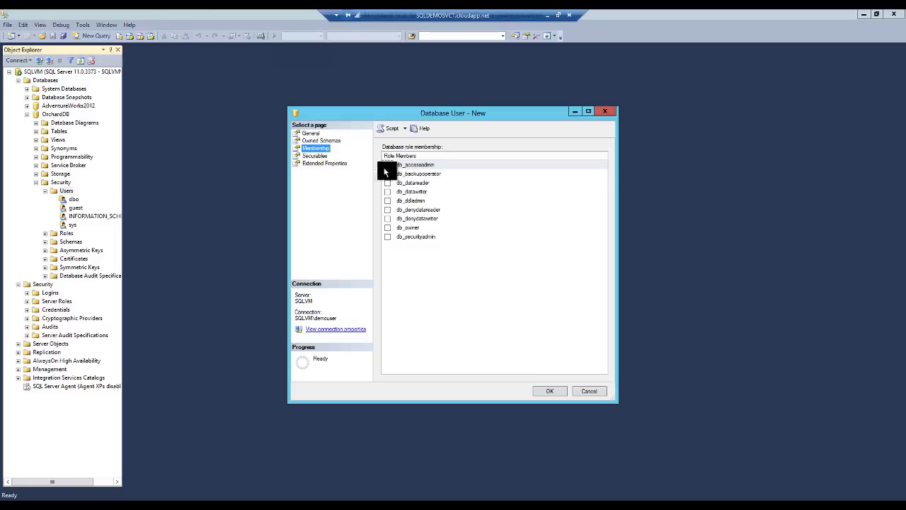
click(388, 228)
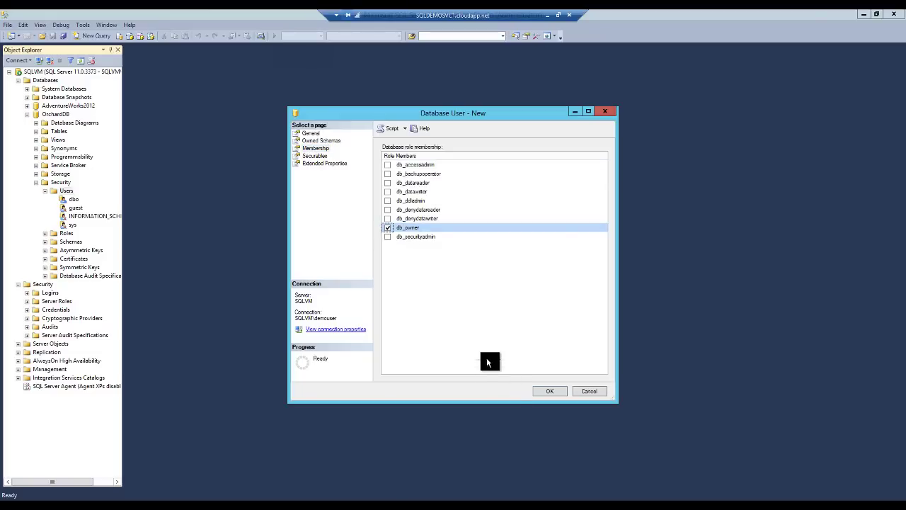
click(549, 391)
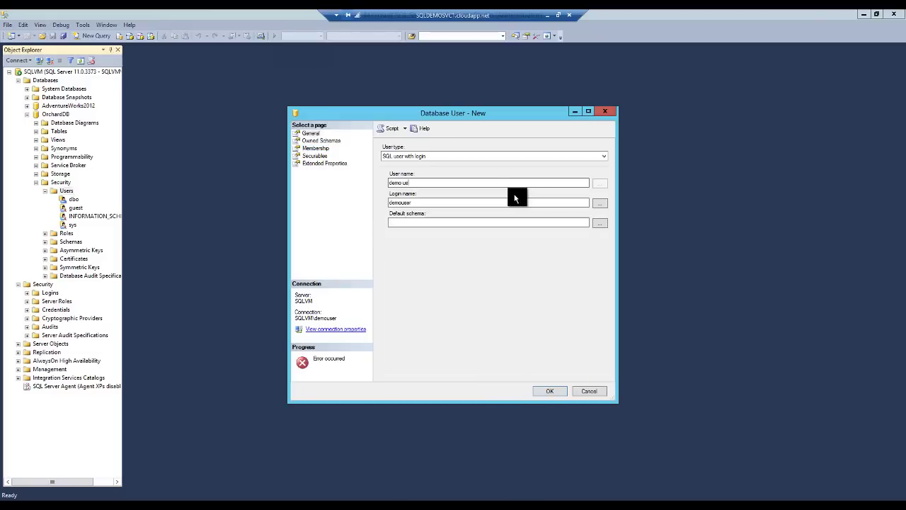
key(Return)
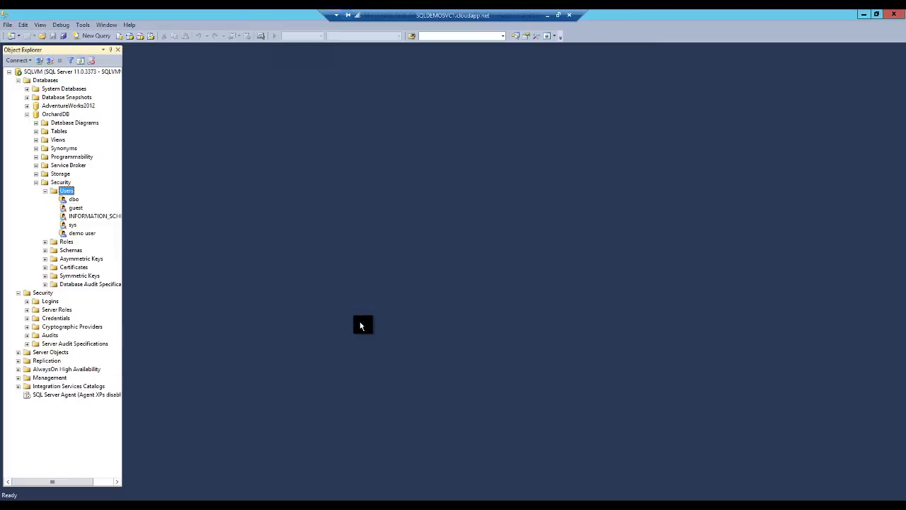
click(549, 15)
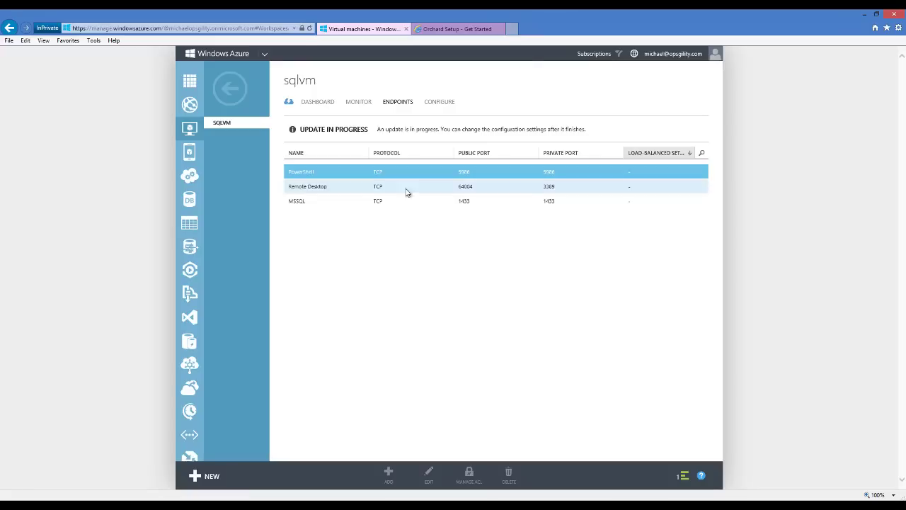
Dismiss the endpoint notification and begin Orchard's connection string with 'data source='.
click(679, 478)
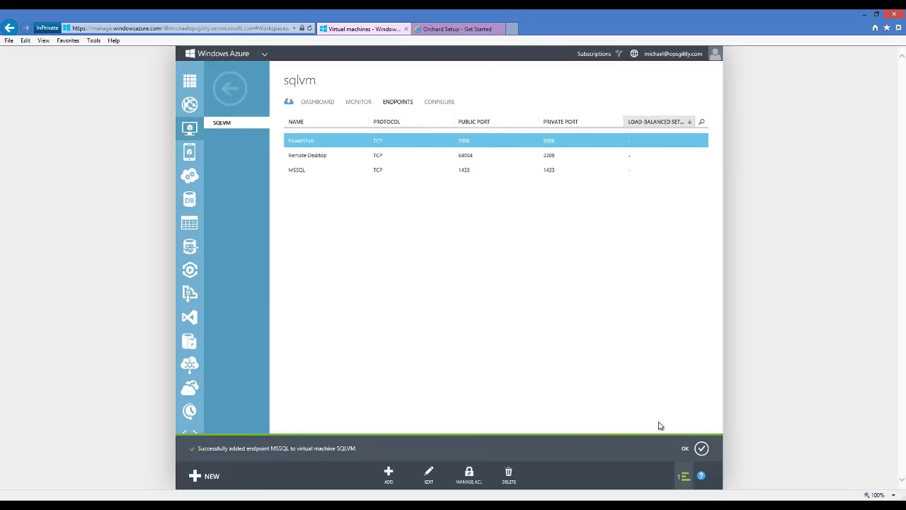
click(700, 448)
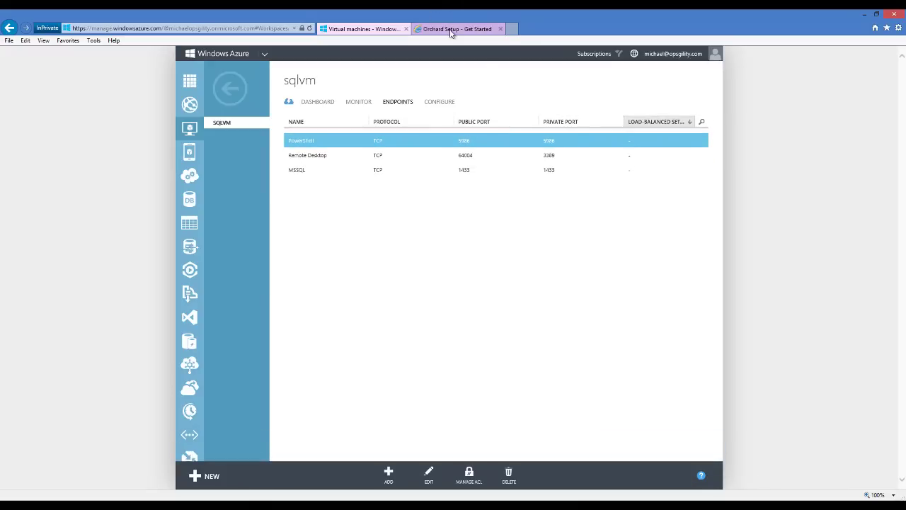
click(451, 30)
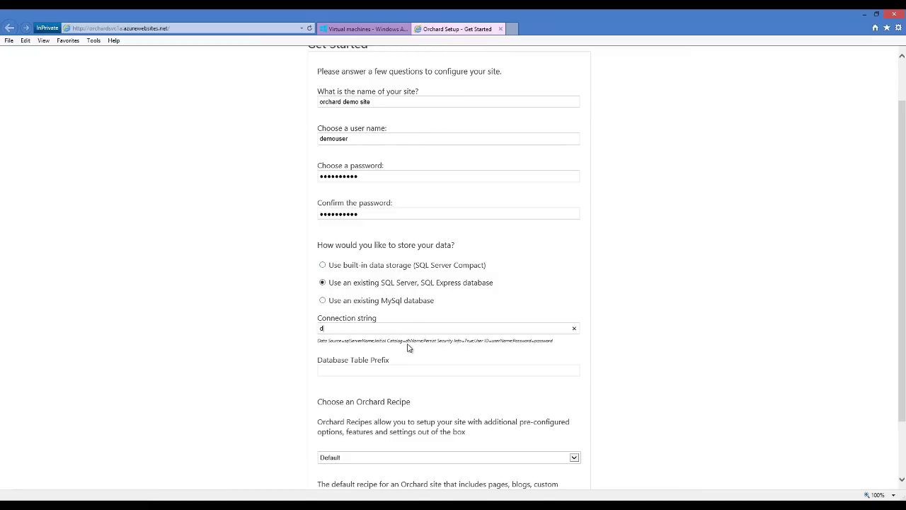
text(data source=)
Copy sqlvm's DNS name sqldemosvc1.cloudapp.net and paste it into the connection string.
click(365, 29)
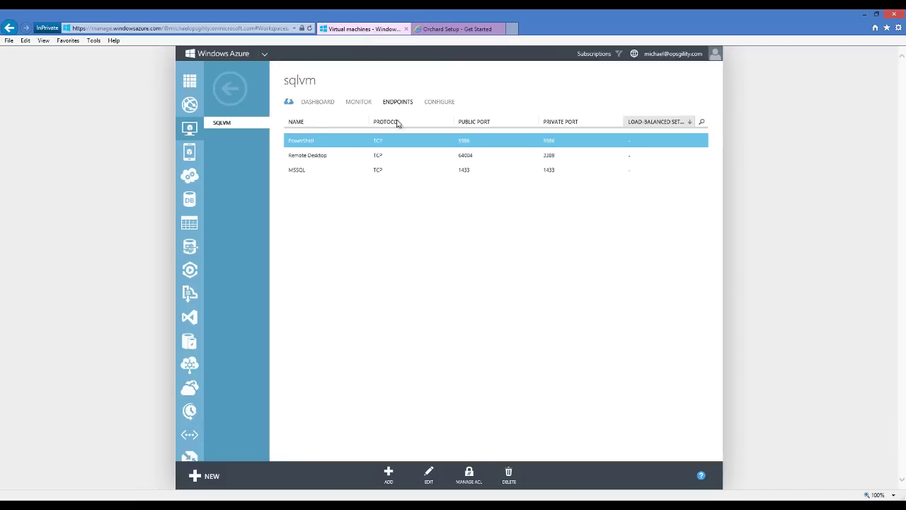
click(328, 103)
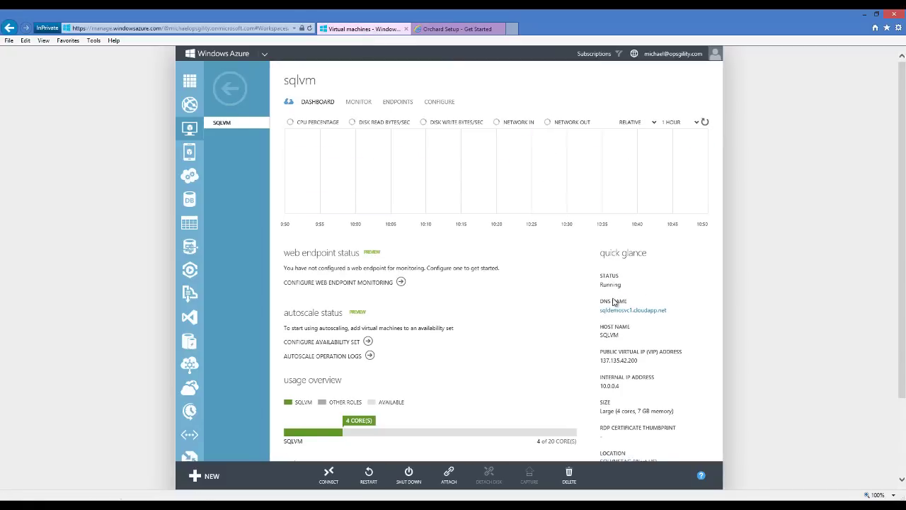
mouse_move(613, 301)
mouse_down()
mouse_move(594, 319)
mouse_move(607, 322)
mouse_up()
key(ctrl+c)
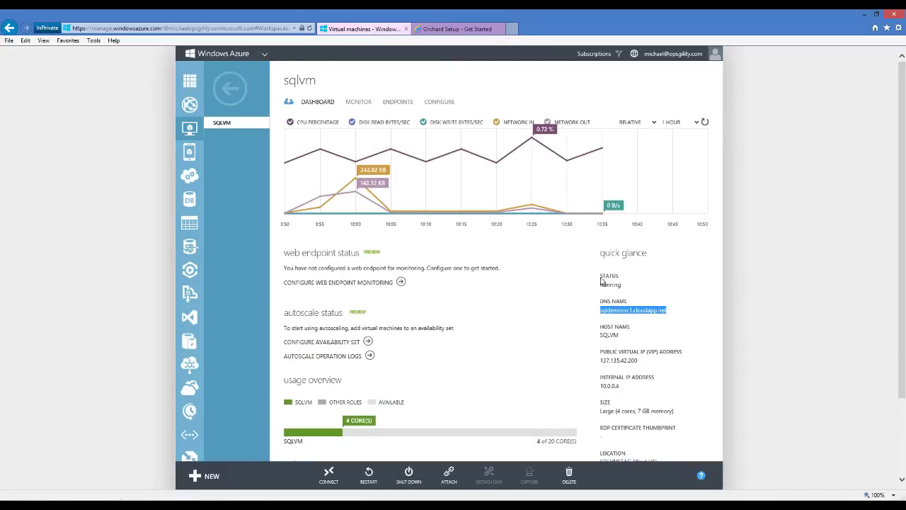
key(ctrl+Tab)
key(ctrl+v)
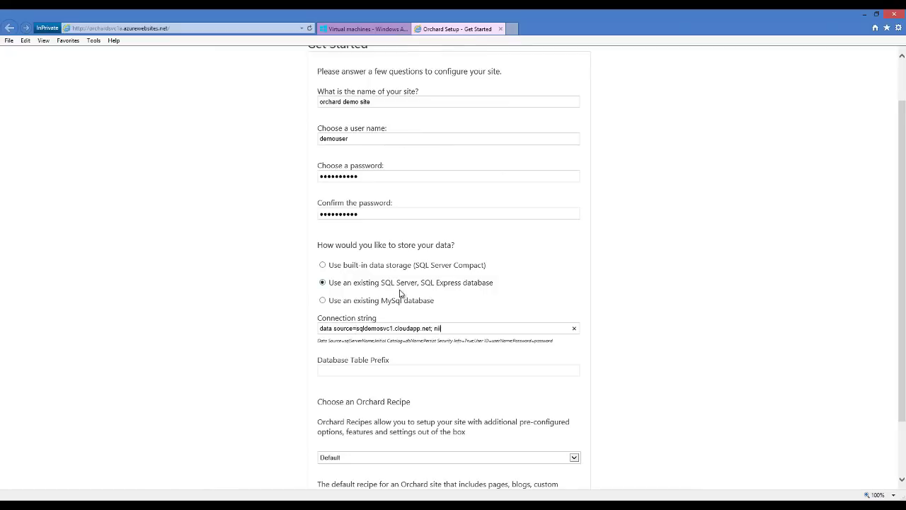
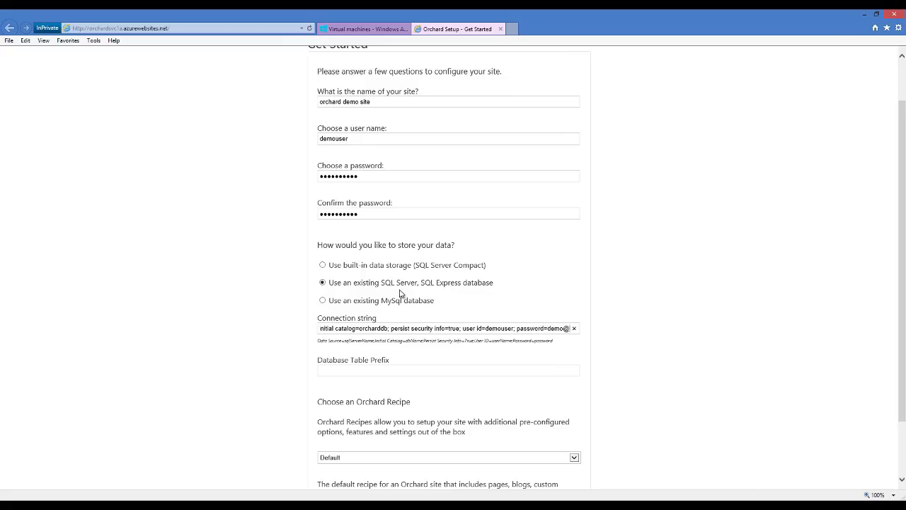
Finish the connection string (catalog orcharddb, user demouser, password) and complete the Orchard setup.
scroll(586, 236, down, 2)
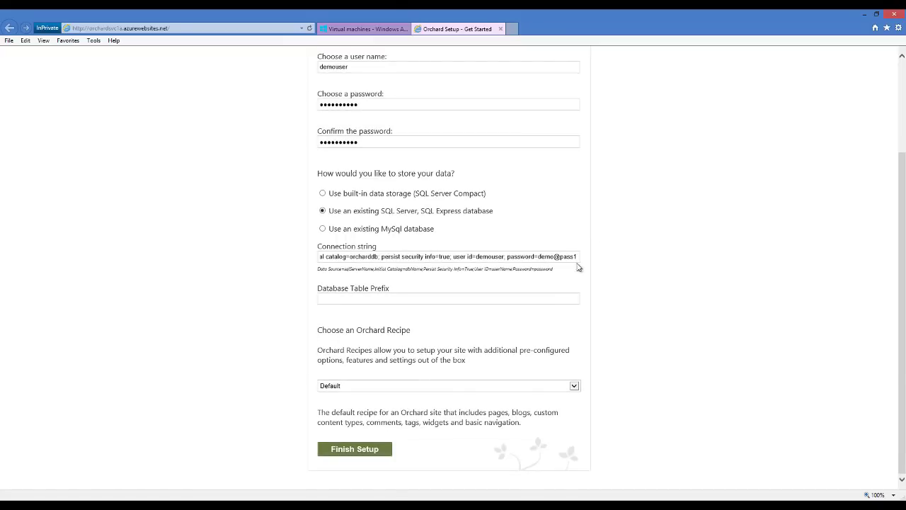
scroll(594, 257, up, 3)
scroll(579, 255, down, 3)
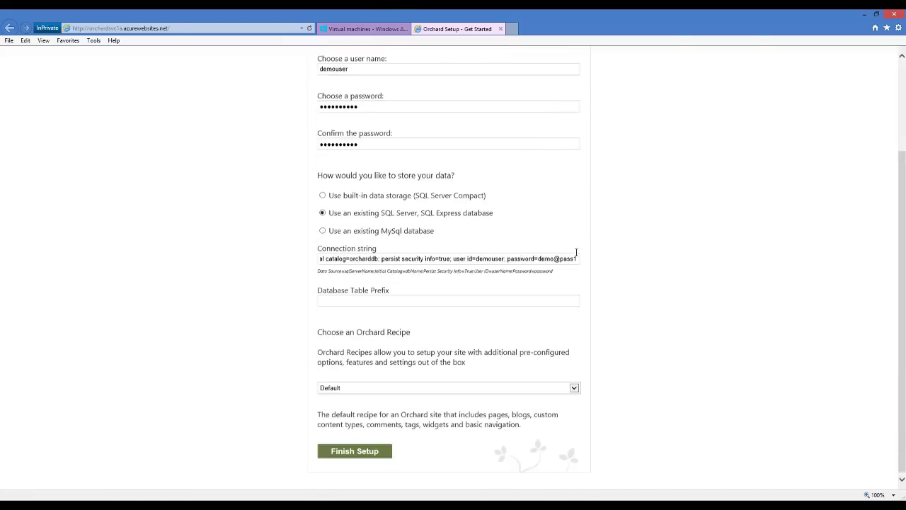
click(363, 450)
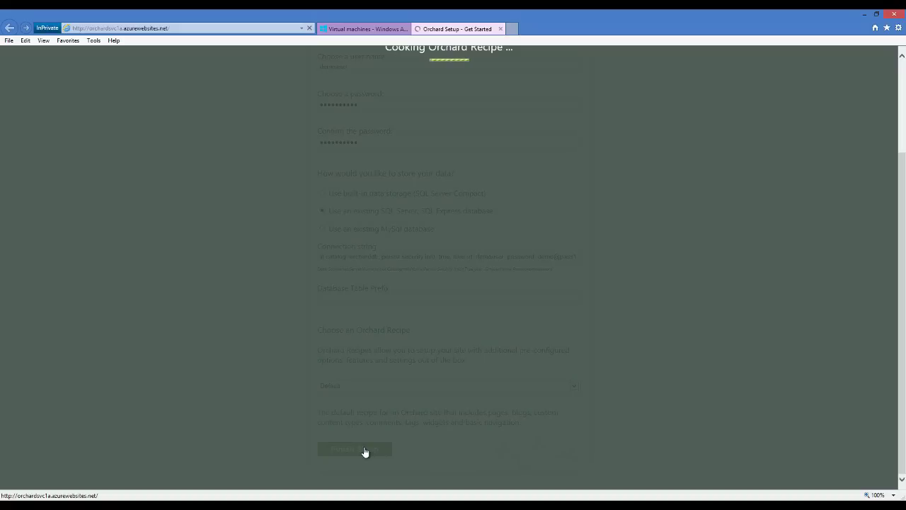
scroll(514, 388, up, 2)
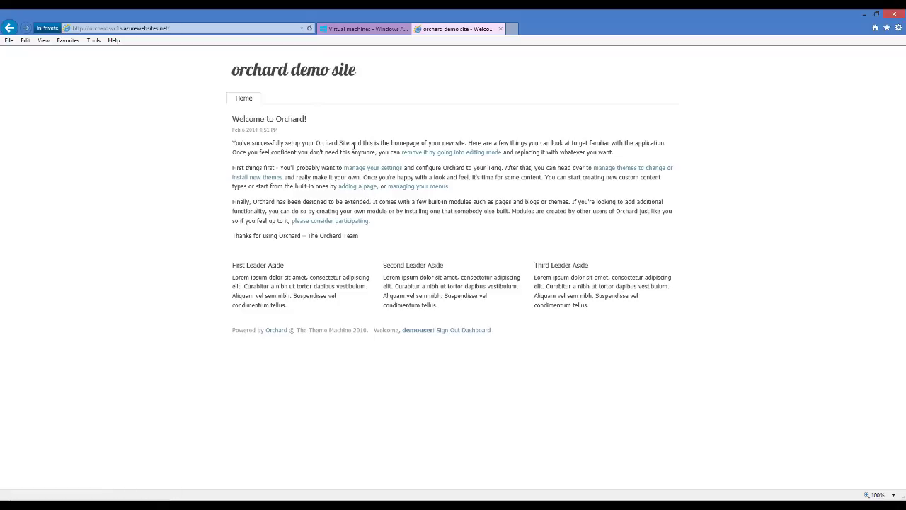
Open orchardsvc1a's scale settings and set Shared mode with 6 instances.
click(375, 29)
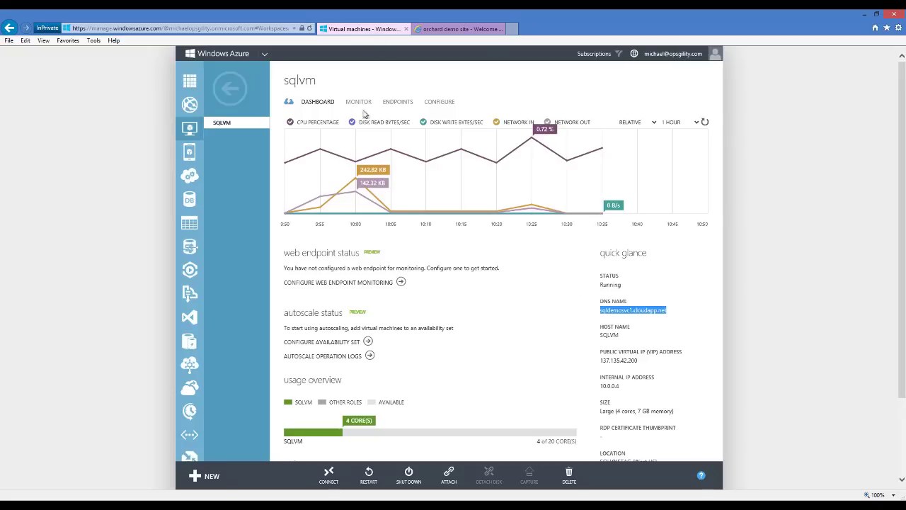
click(237, 100)
mouse_move(247, 253)
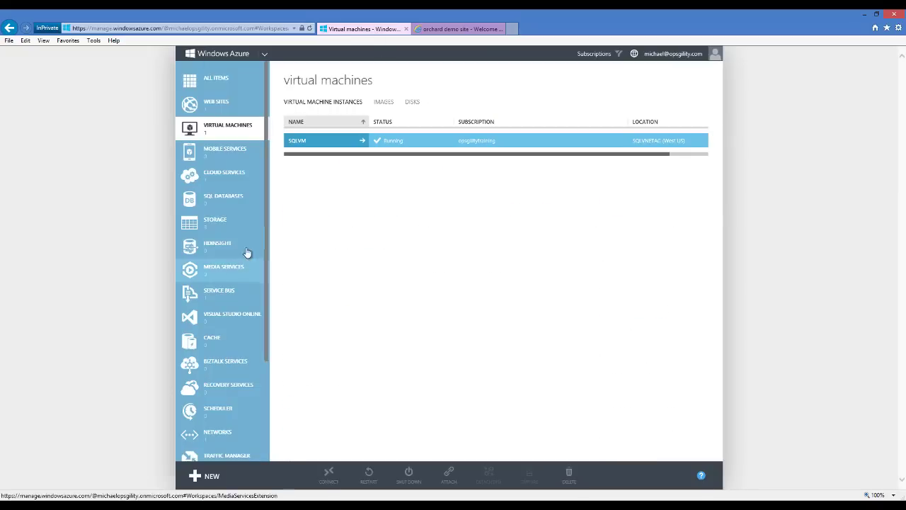
click(218, 104)
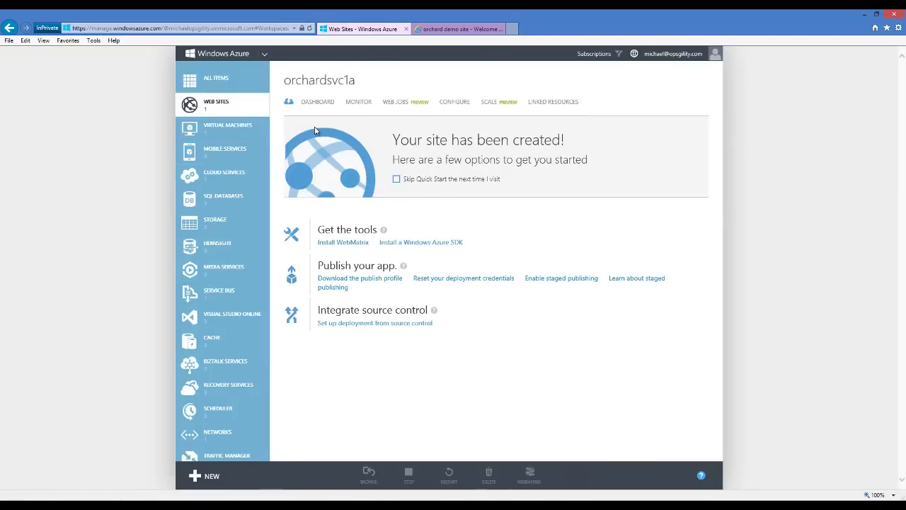
click(488, 103)
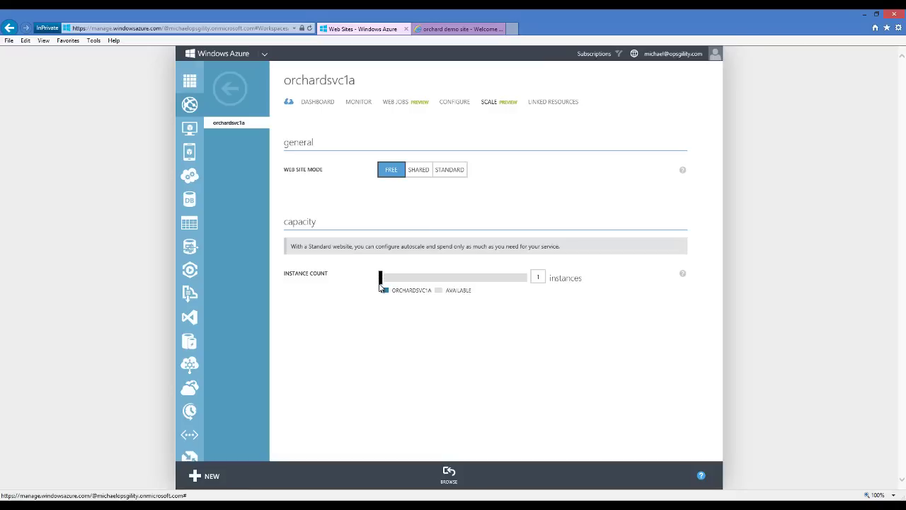
click(418, 170)
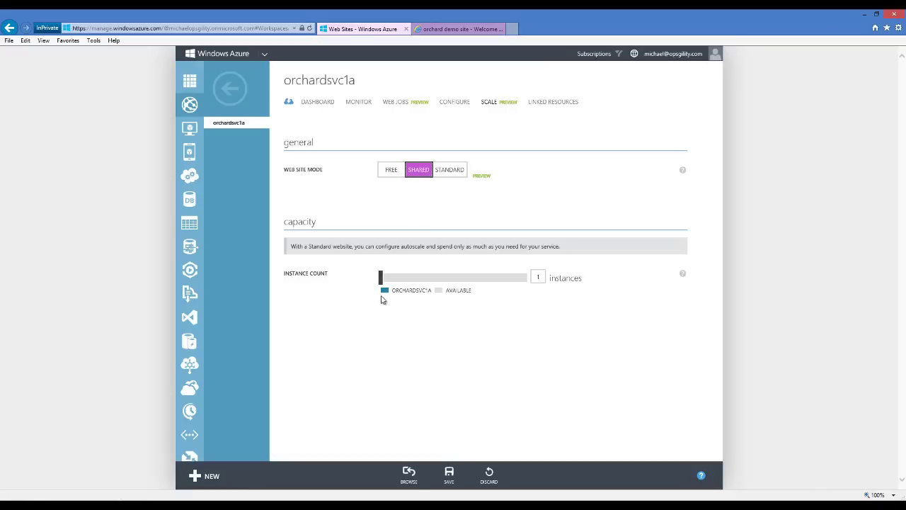
drag(381, 277, 527, 277)
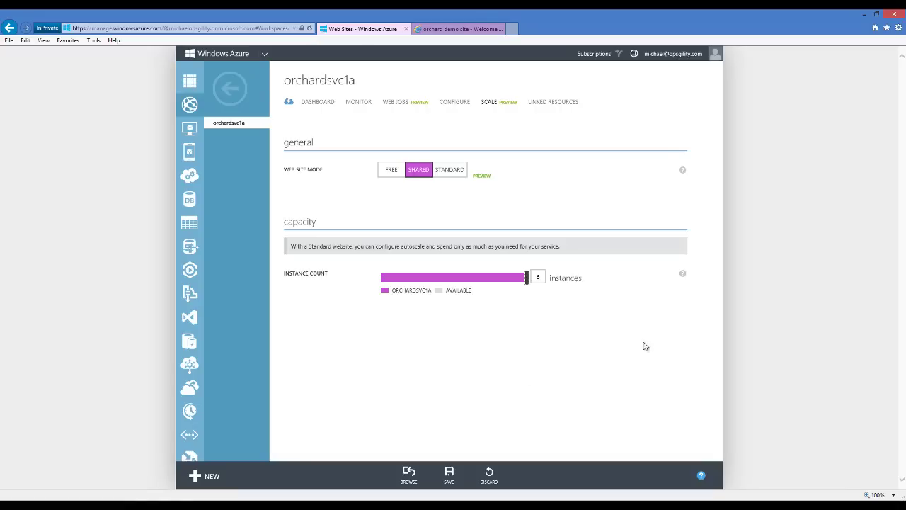
Switch orchardsvc1a to Standard mode, keeping the Small instance size.
click(450, 173)
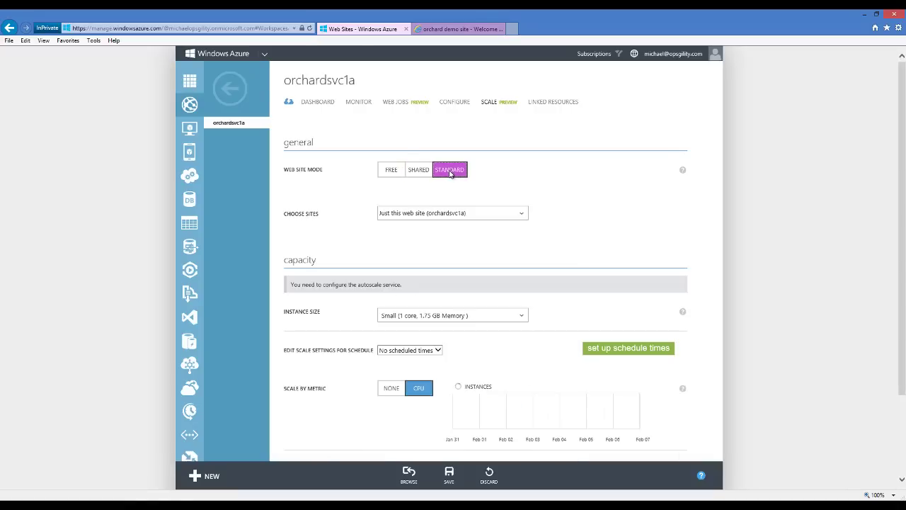
click(386, 396)
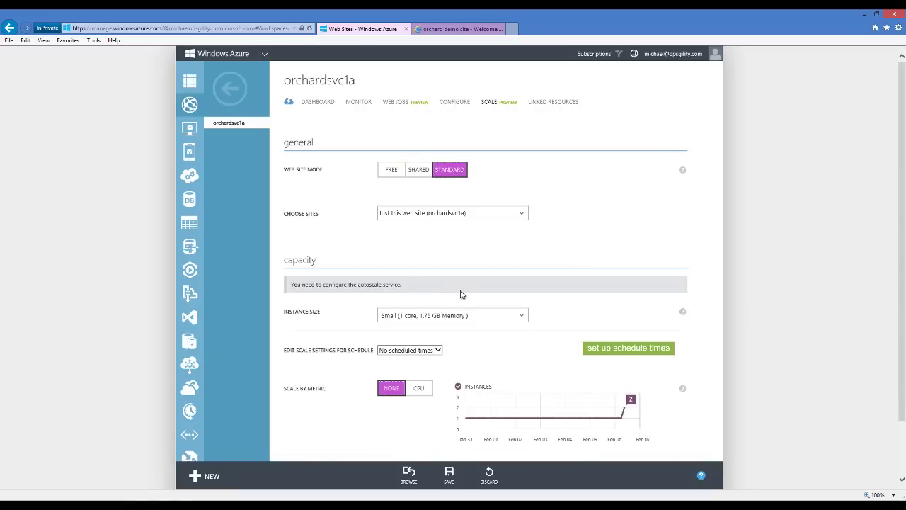
scroll(467, 318, down, 2)
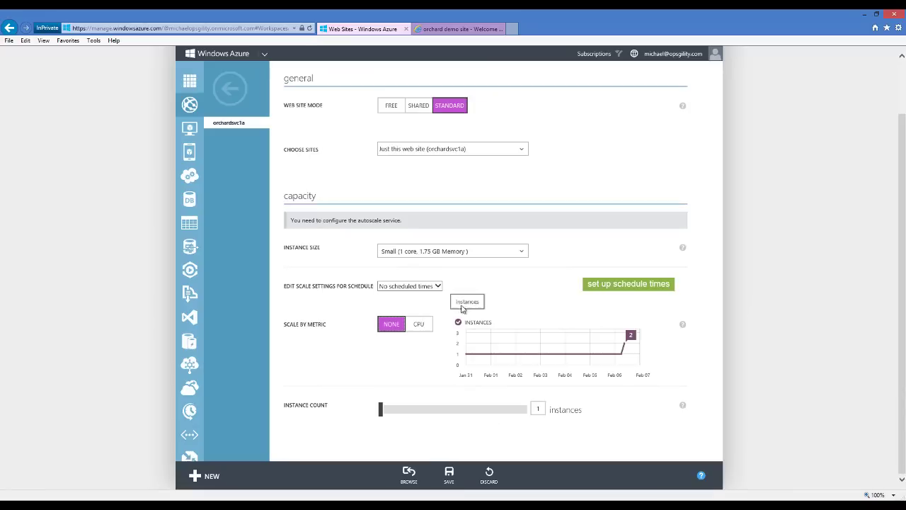
click(521, 256)
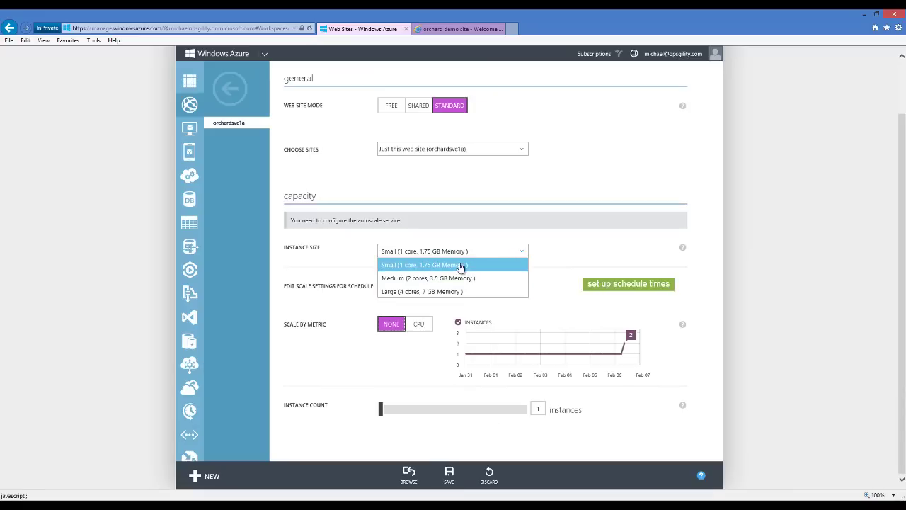
click(598, 238)
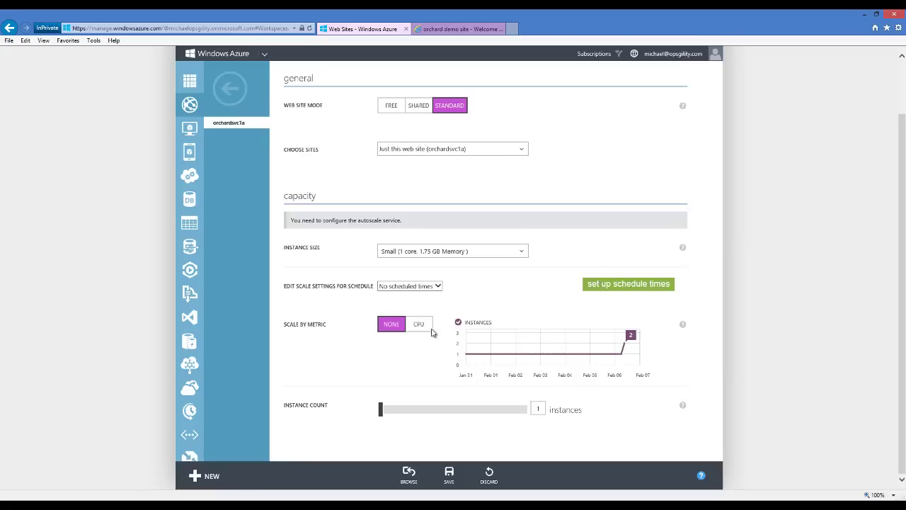
Scale the instance count by CPU with a maximum of 4 instances.
click(421, 325)
scroll(445, 329, down, 1)
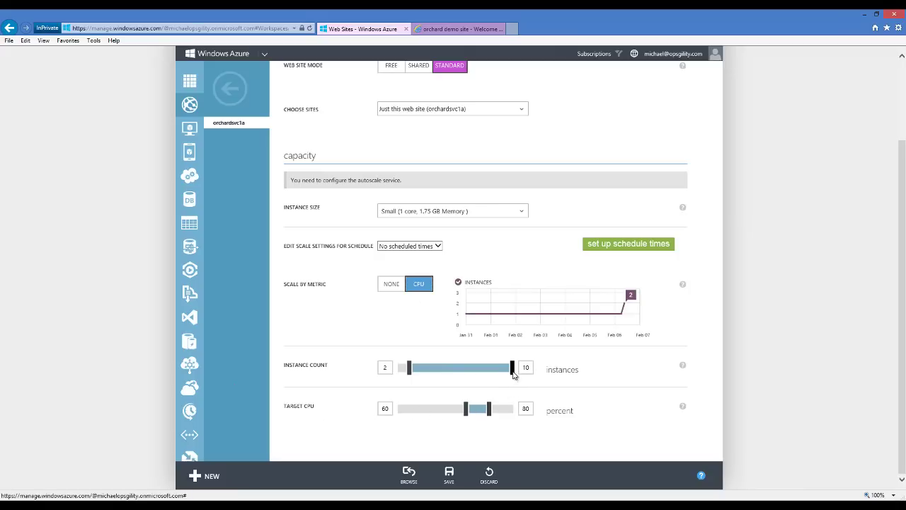
drag(511, 368, 421, 373)
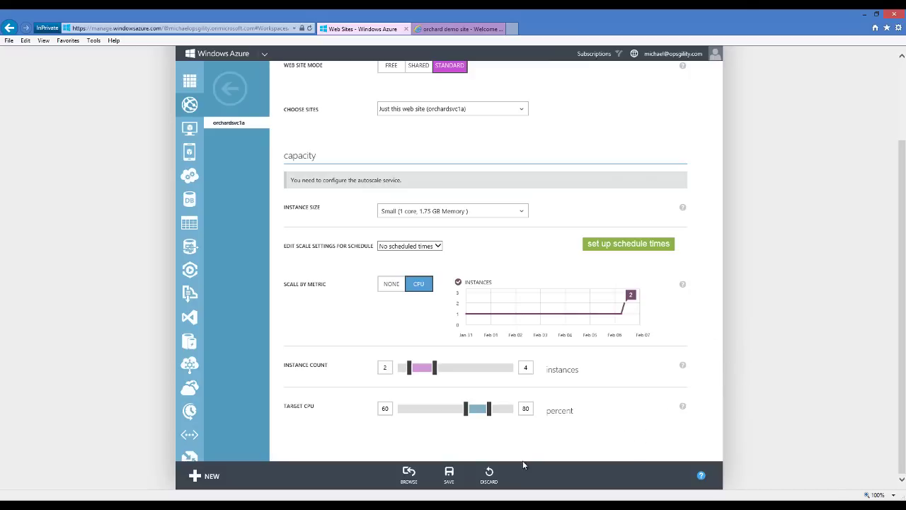
Save the 2–4 instance CPU autoscale settings and confirm the Standard upgrade.
click(450, 481)
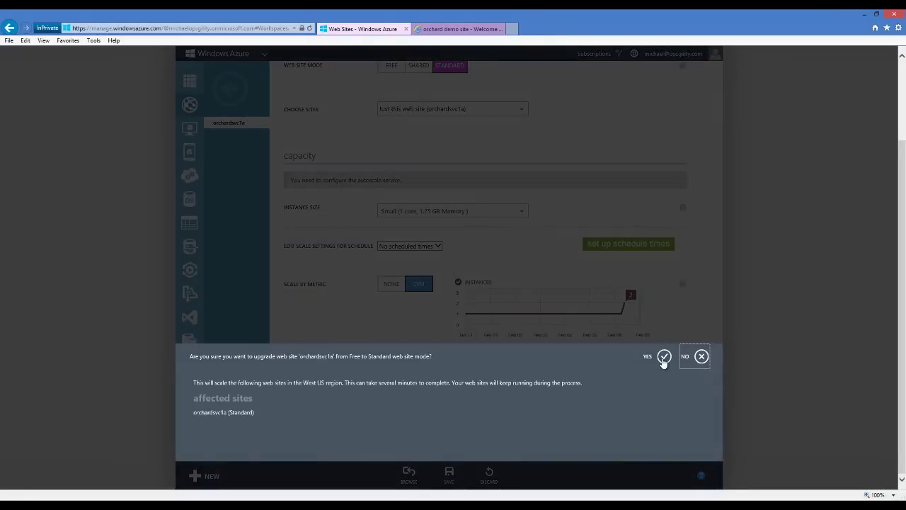
click(664, 356)
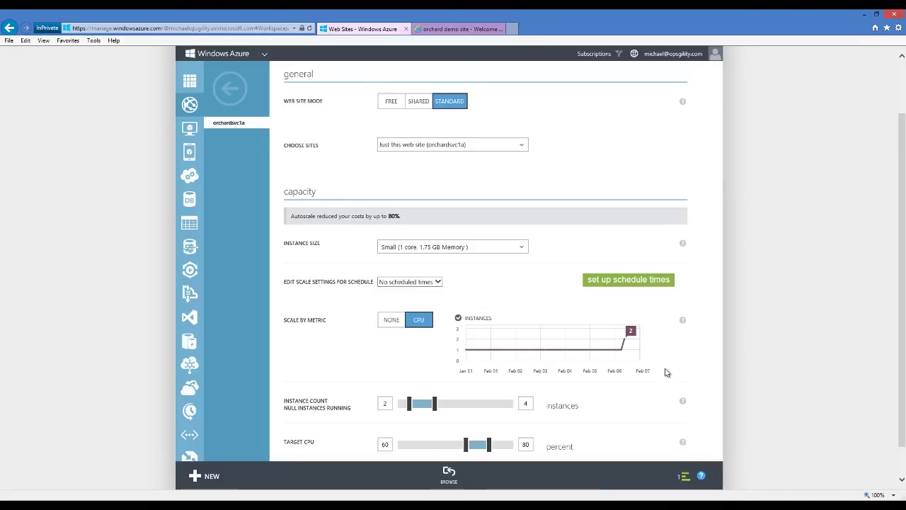
scroll(672, 333, up, 2)
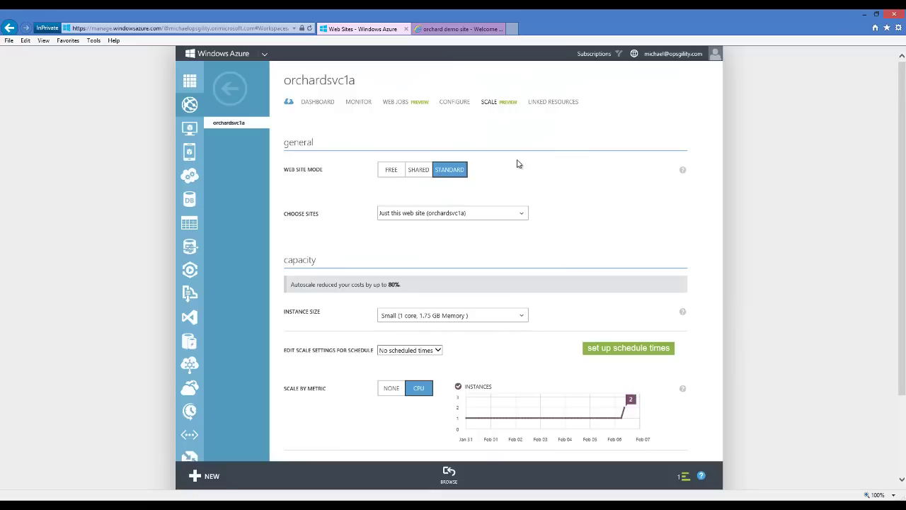
Find orchardsvc1a's IP address 137.117.17.70 in the Configure page's manage-domains dialog.
click(308, 106)
scroll(480, 218, down, 1)
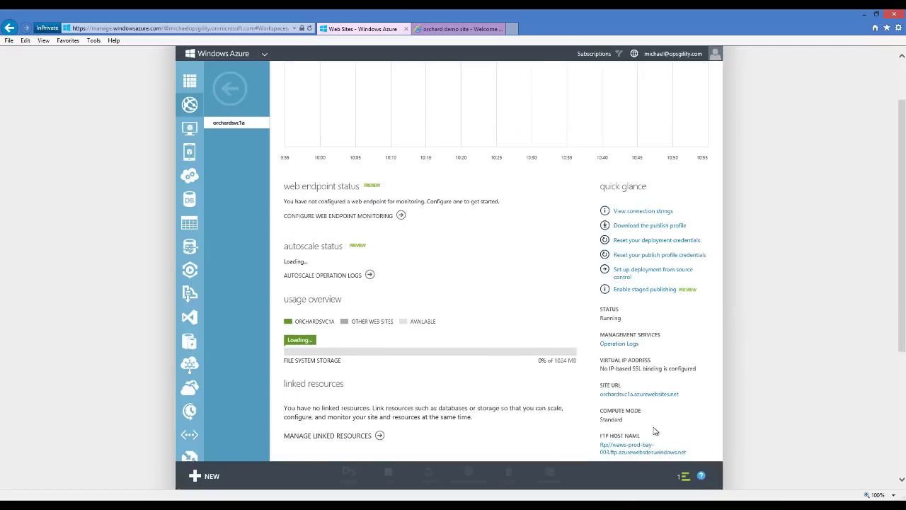
drag(704, 372, 632, 374)
click(634, 376)
scroll(621, 380, up, 1)
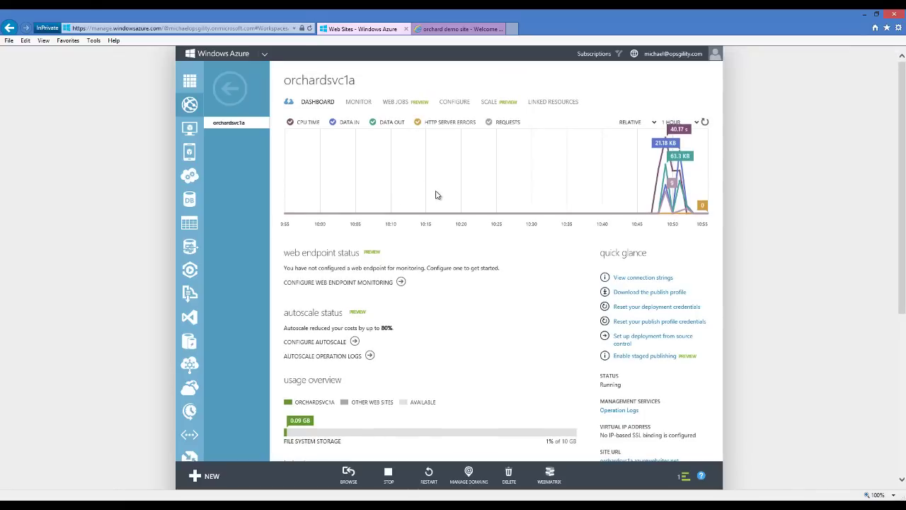
click(456, 106)
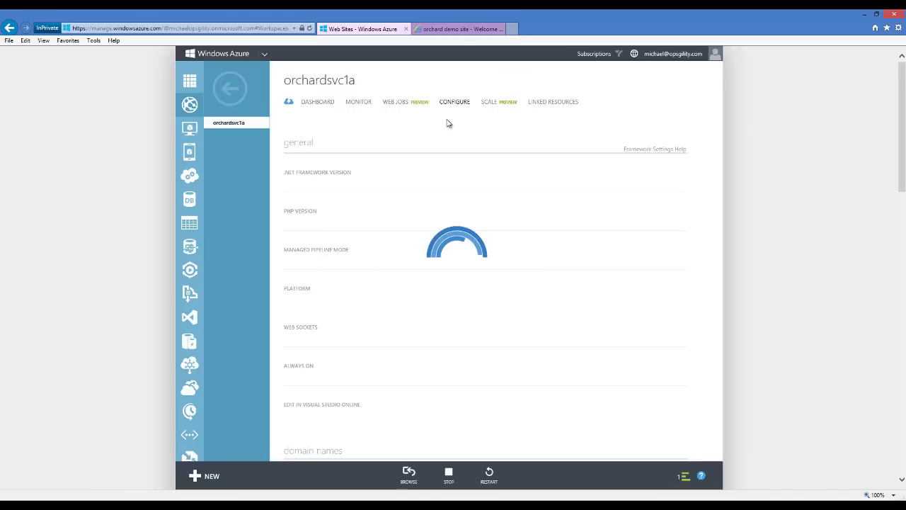
scroll(442, 138, down, 1)
scroll(441, 142, up, 1)
scroll(387, 228, down, 3)
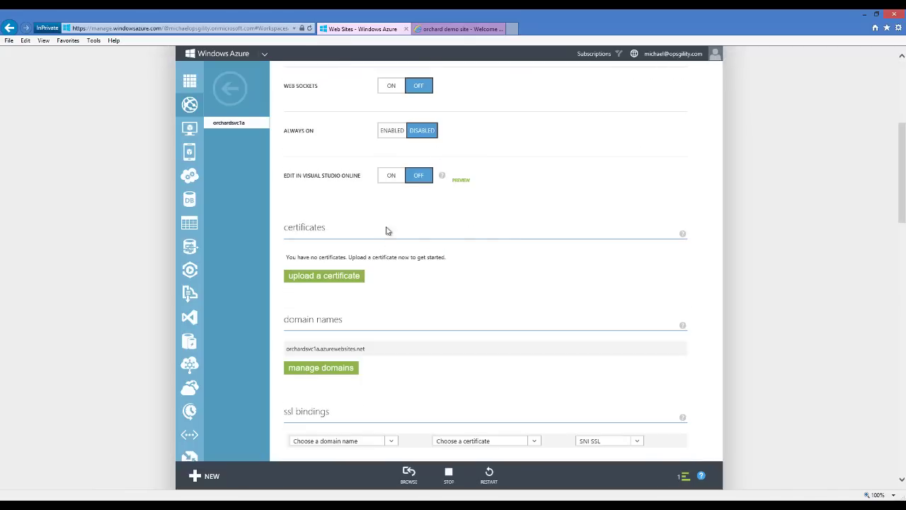
click(337, 376)
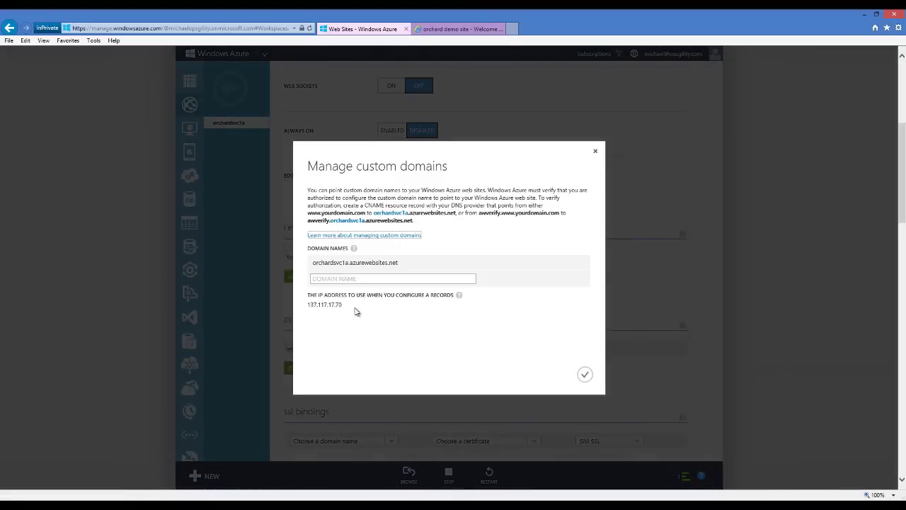
drag(343, 305, 311, 313)
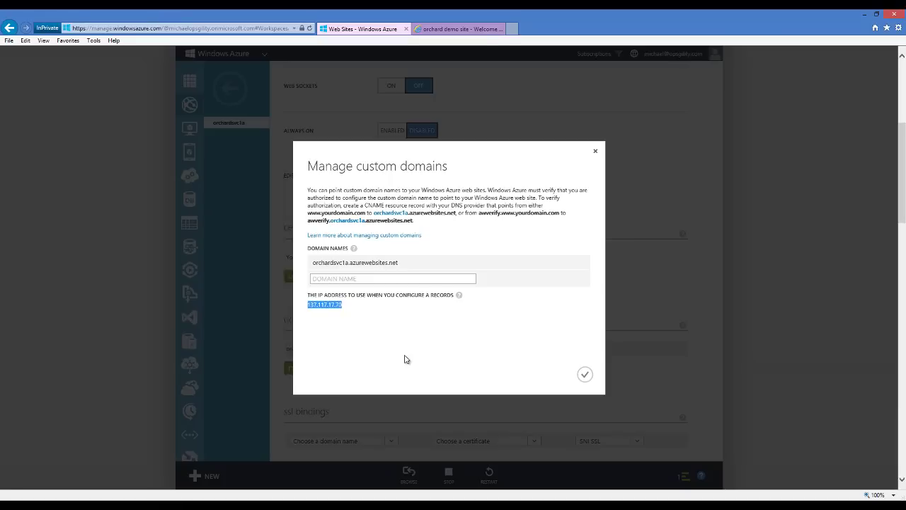
click(584, 376)
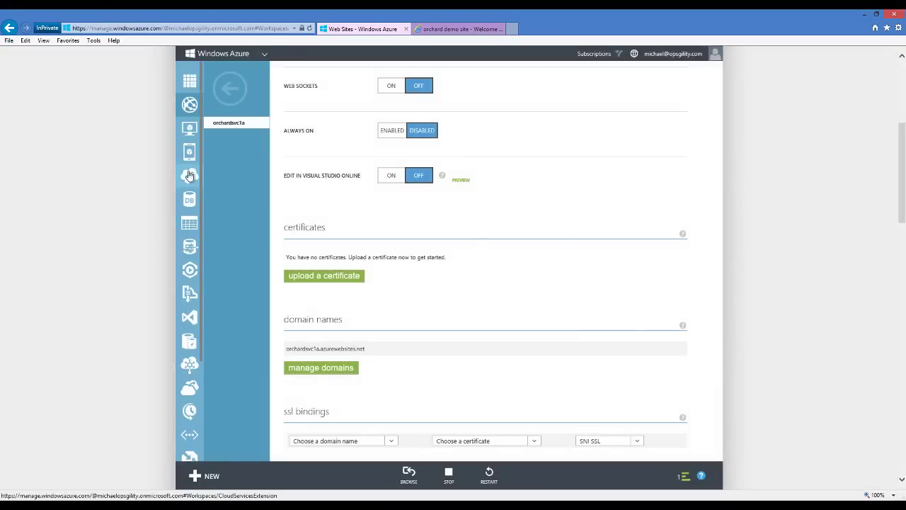
Bring up the access control list for sqlvm's MSSQL endpoint.
click(231, 88)
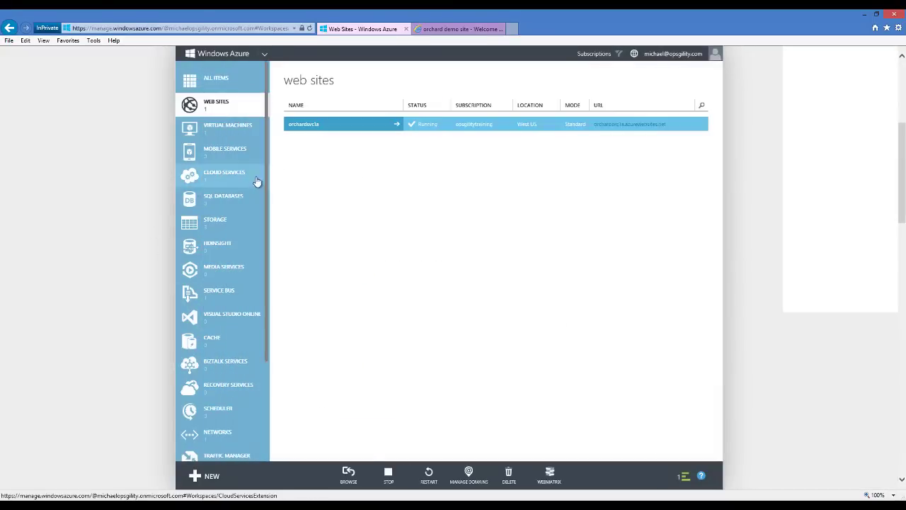
click(240, 132)
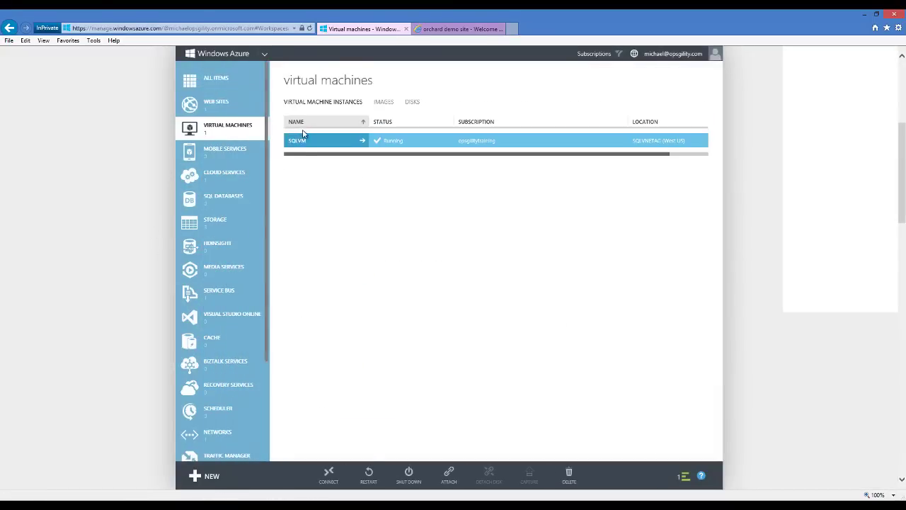
click(305, 140)
click(398, 101)
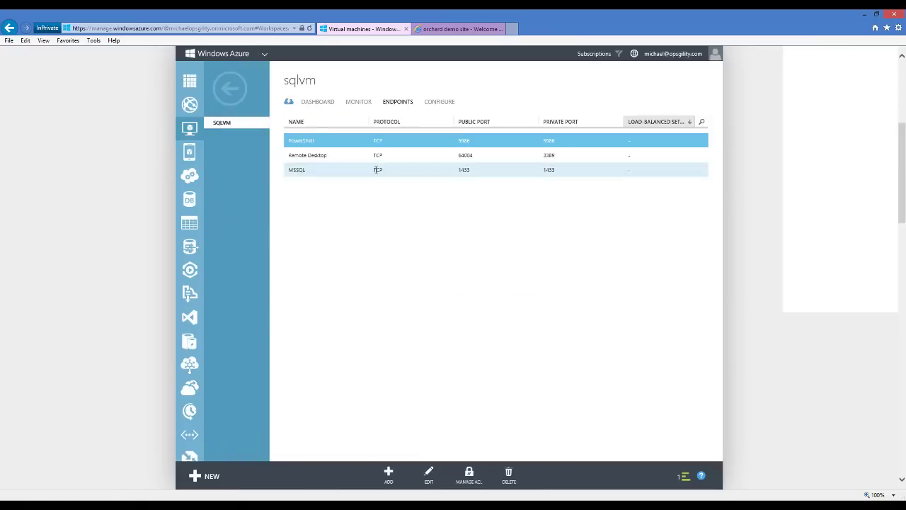
click(375, 170)
click(468, 475)
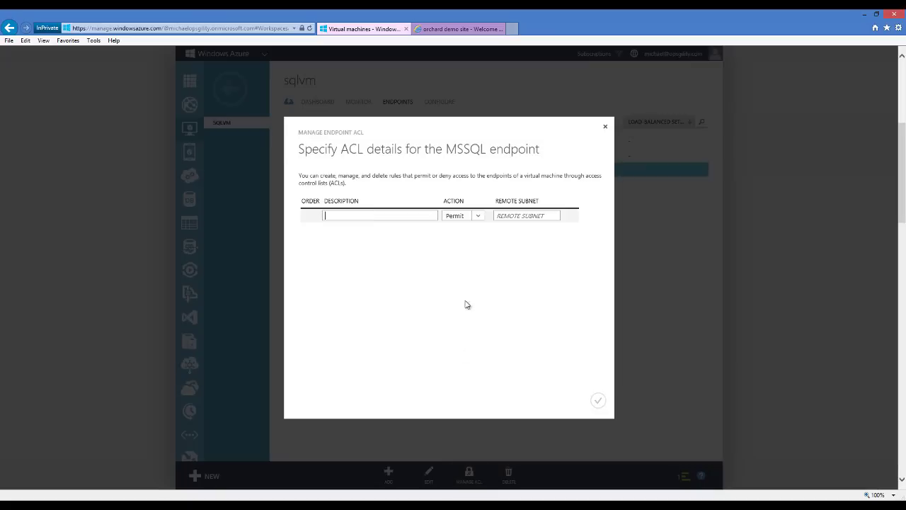
Add a permit rule 'allow website access' for remote subnet 137.117.17.70/32.
click(412, 214)
text(allow website access)
key(Tab)
key(Tab)
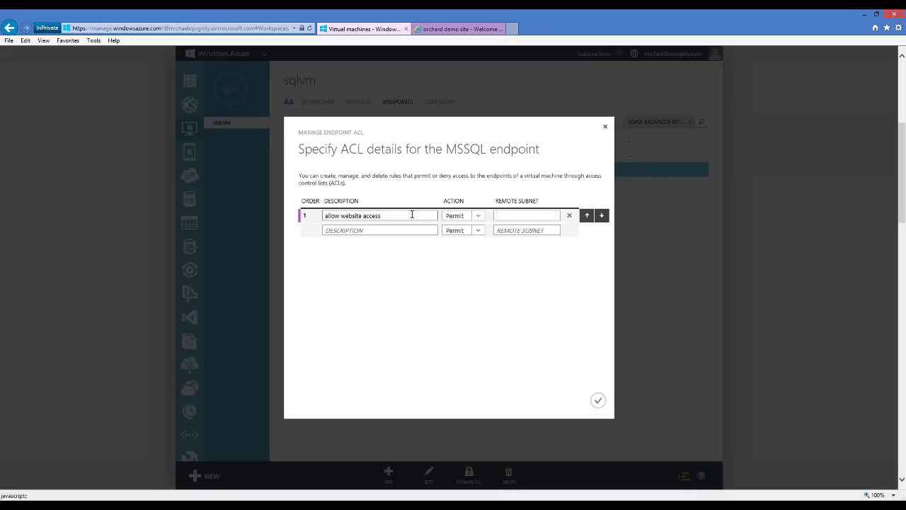
text(137.117.17.70/32)
Add a Deny rule 'deny explicit access' for 0.0.0.0/0 and apply the ACL.
click(407, 230)
text(den)
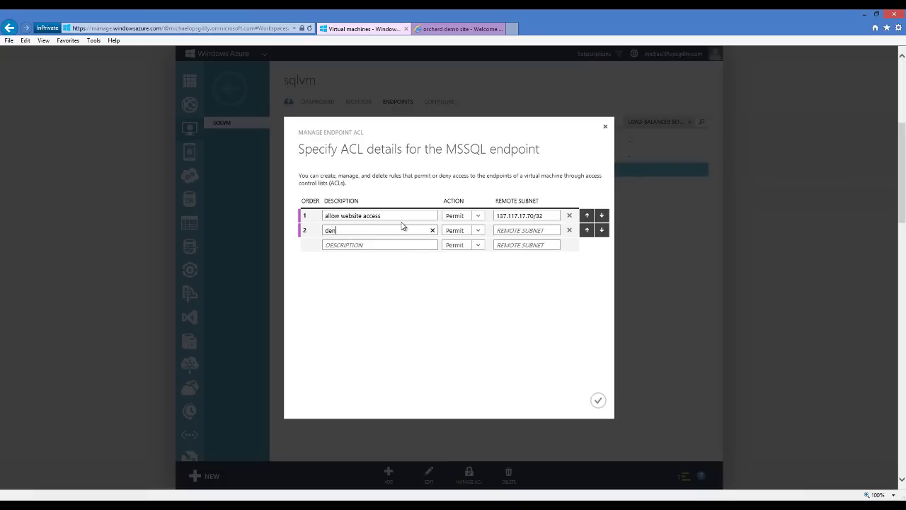
text(y explicit access)
click(453, 230)
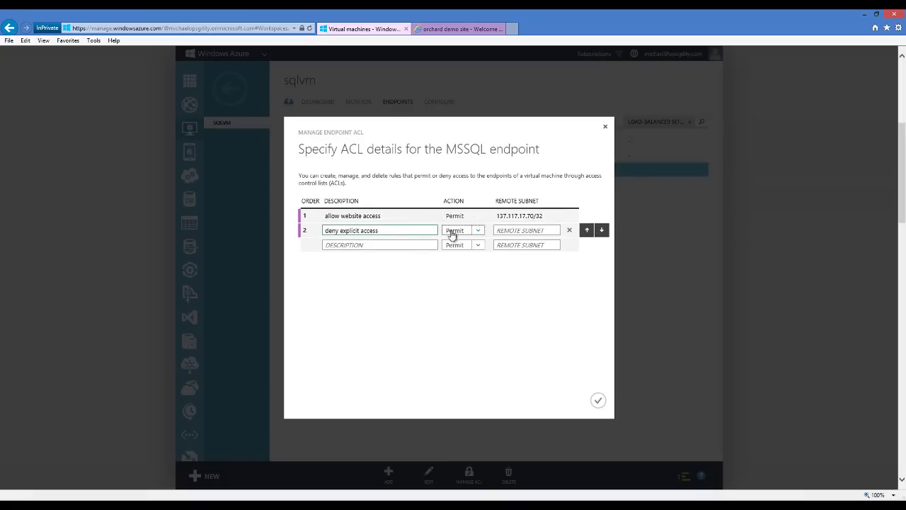
click(463, 255)
click(527, 231)
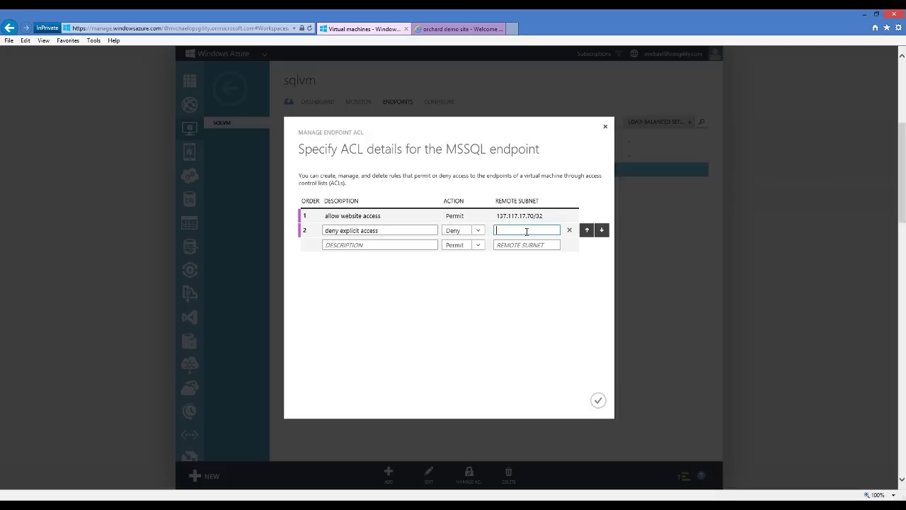
text(0.0.0.0/0)
click(598, 400)
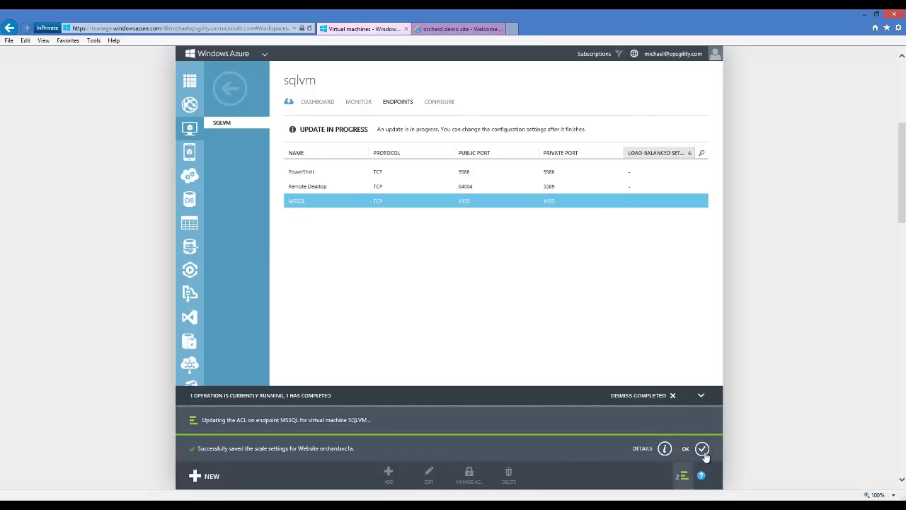
Dismiss the completed notifications and the 'Successfully updated the ACL' message.
click(702, 450)
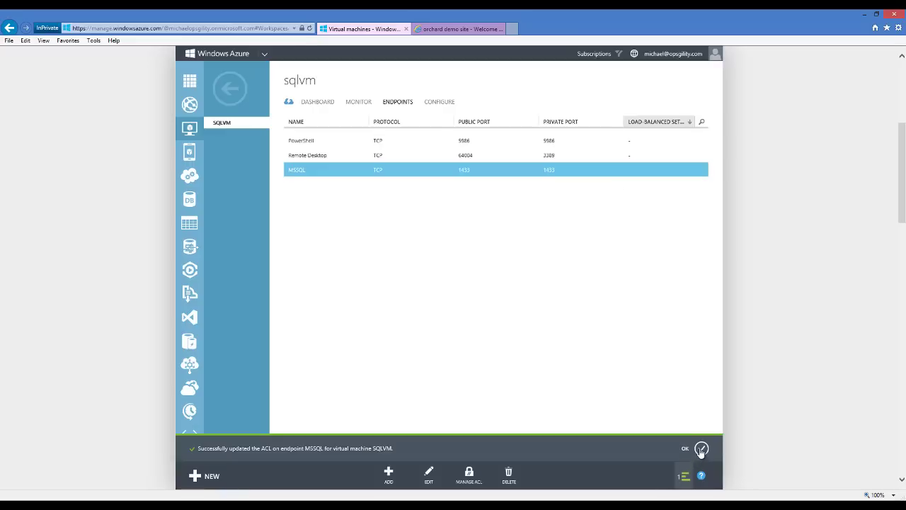
click(700, 448)
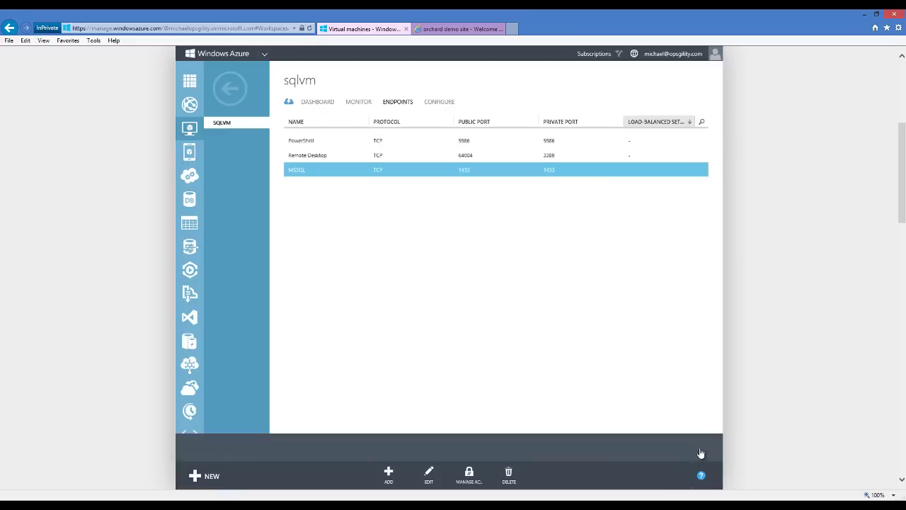
Switch to the orchard demo site and reload its Welcome to Orchard page.
click(472, 30)
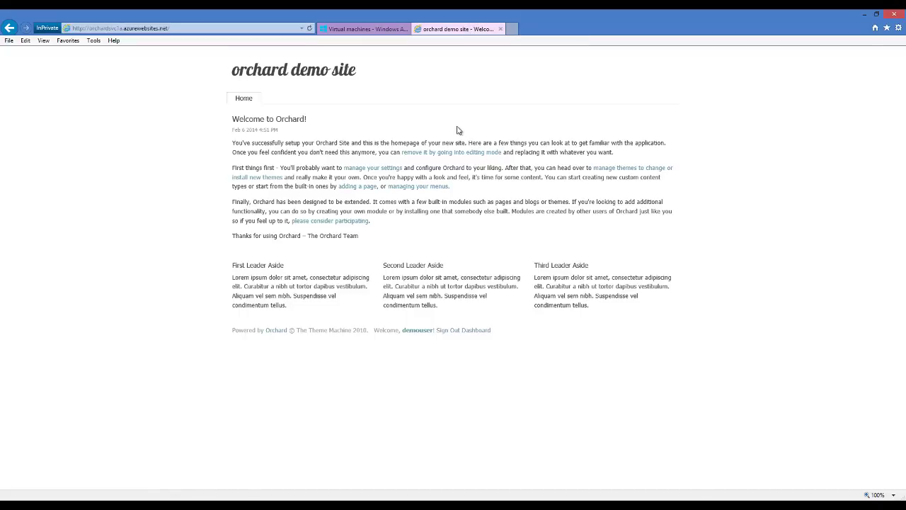
key(F5)
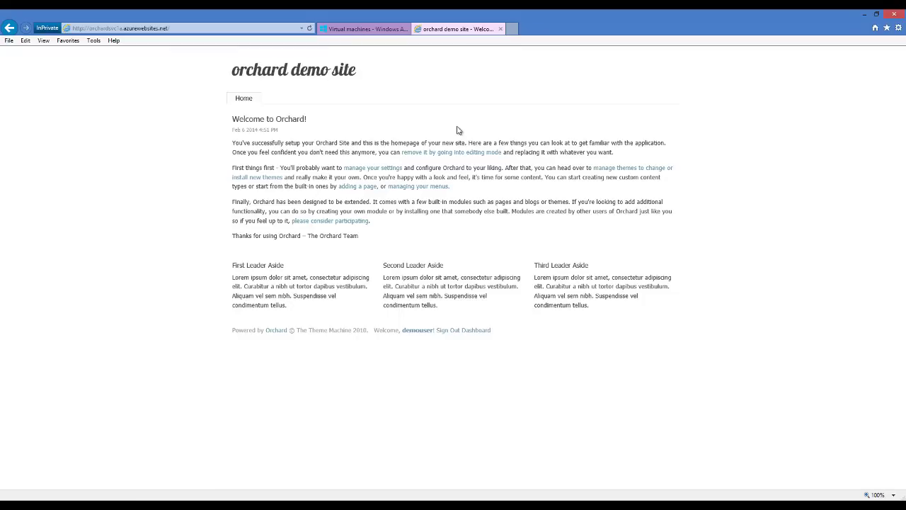